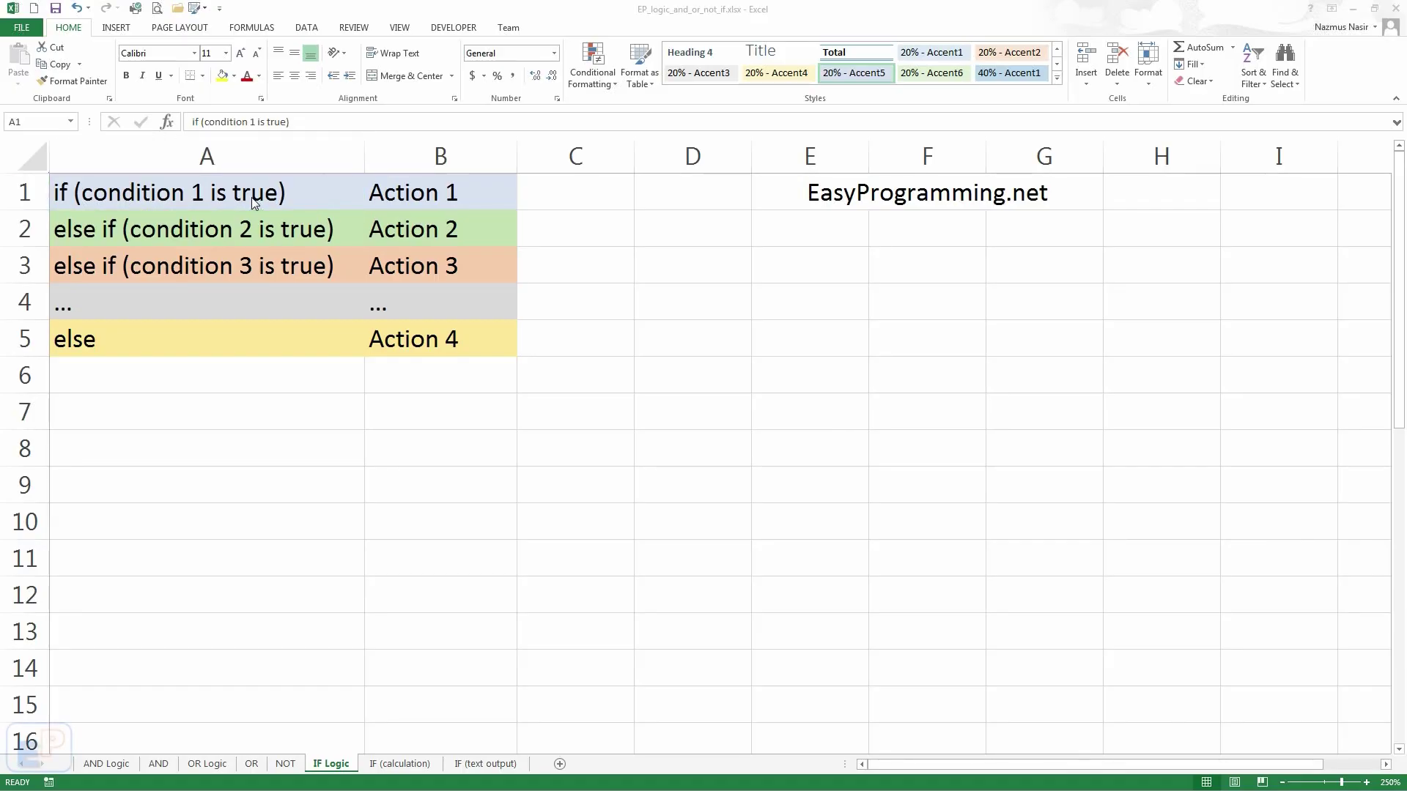
# - Review the IF explanation cells: conditions and actions in A1:B3, ellipsis row 4, else line A5
pyautogui.click(252, 196)
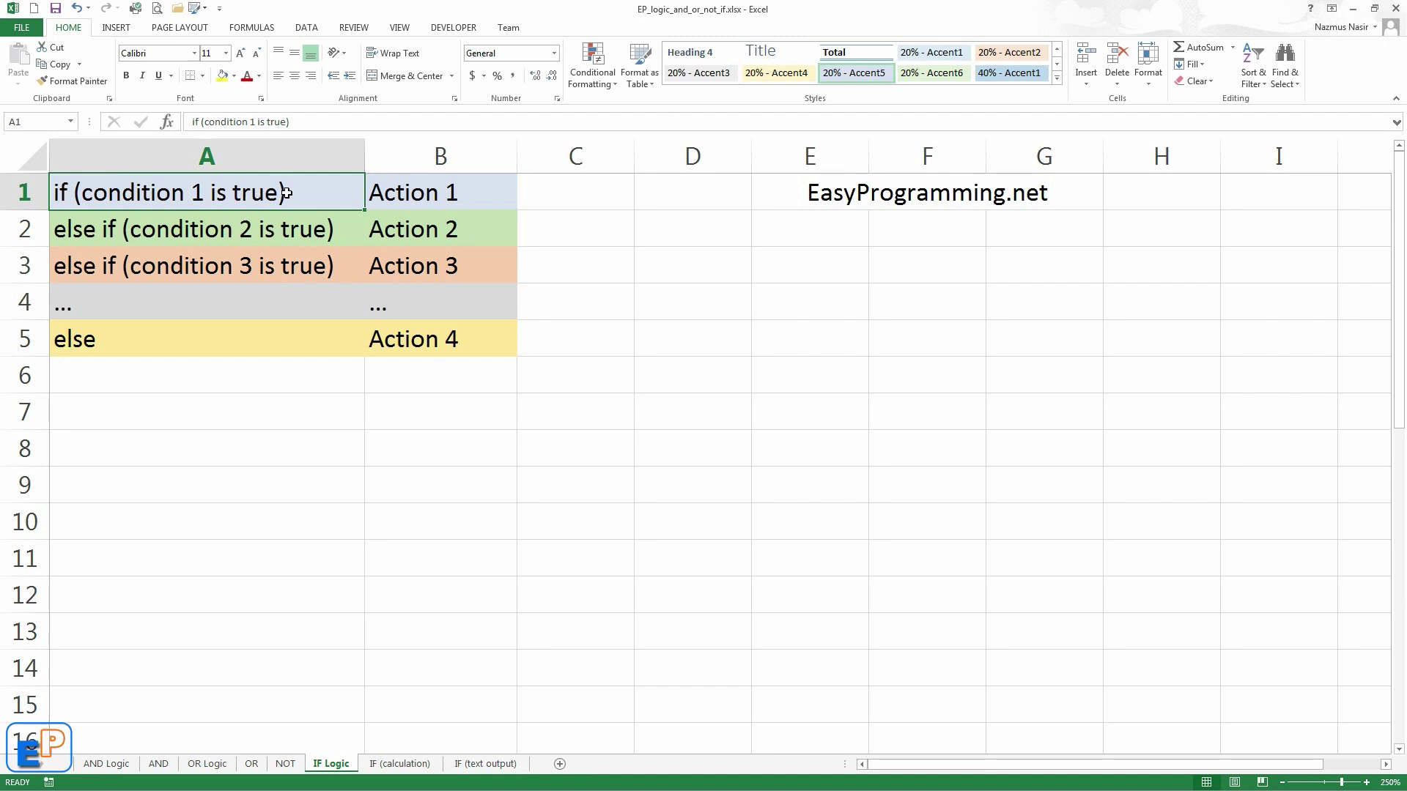
pyautogui.click(375, 187)
pyautogui.click(253, 216)
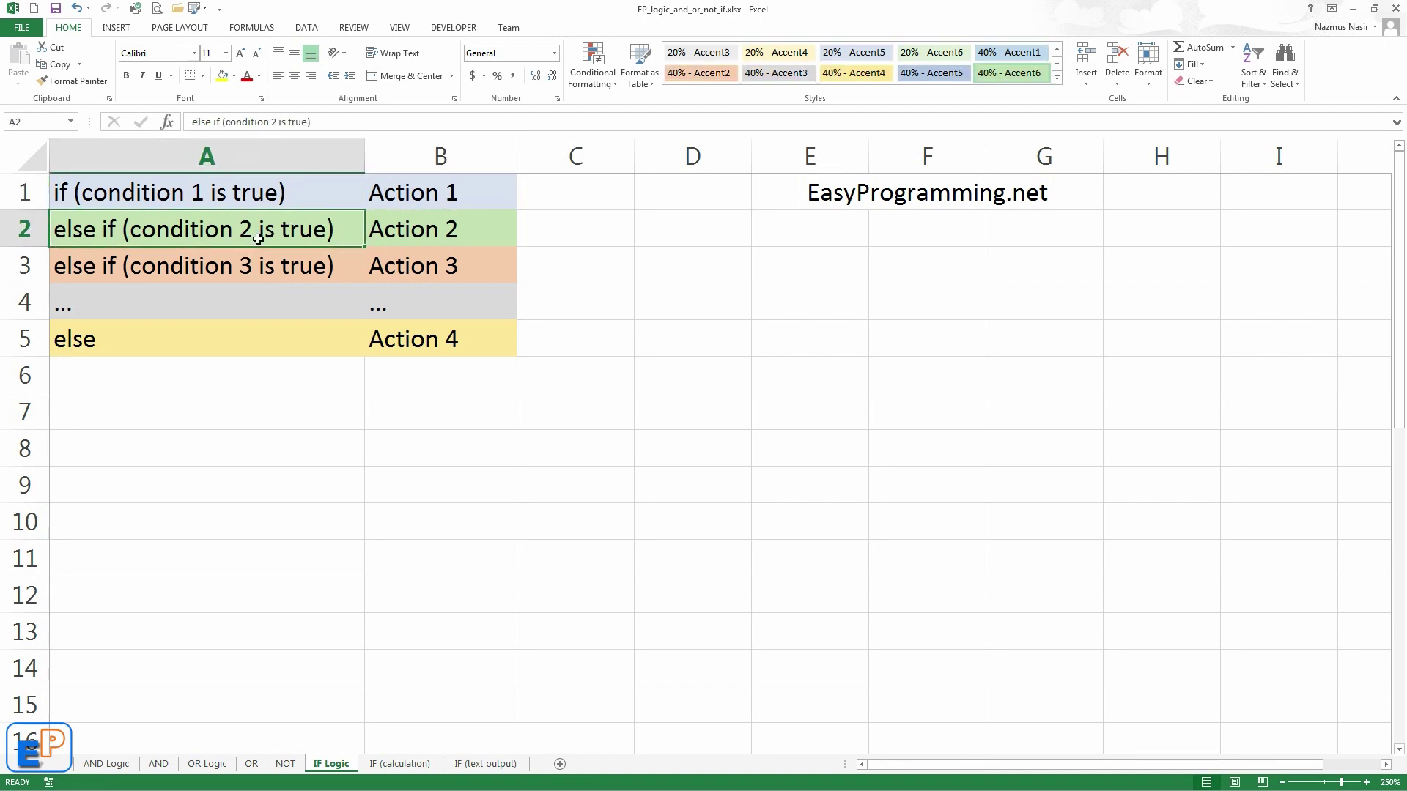
pyautogui.click(464, 231)
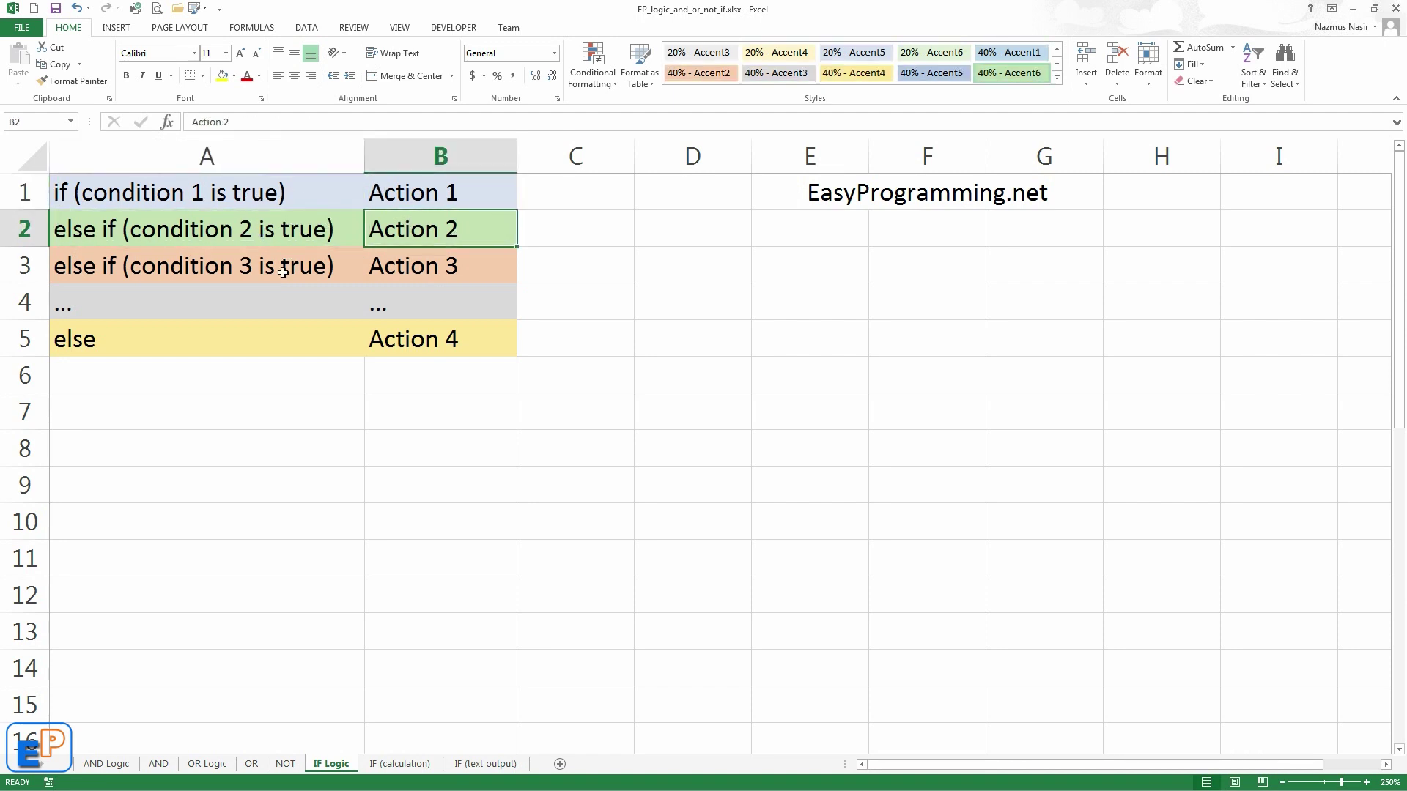
pyautogui.click(287, 266)
pyautogui.click(449, 269)
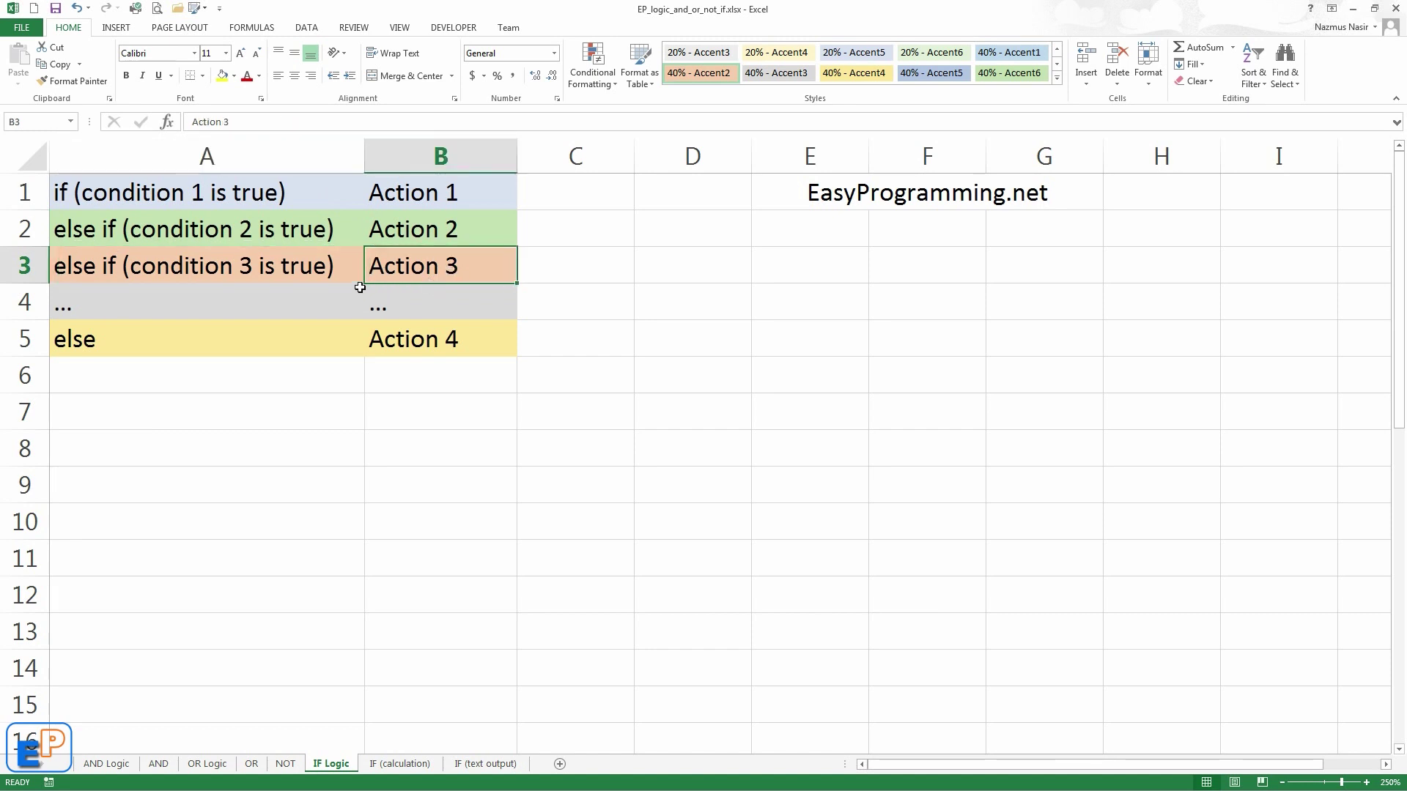
pyautogui.click(359, 301)
pyautogui.moveTo(359, 302); pyautogui.dragTo(430, 301)
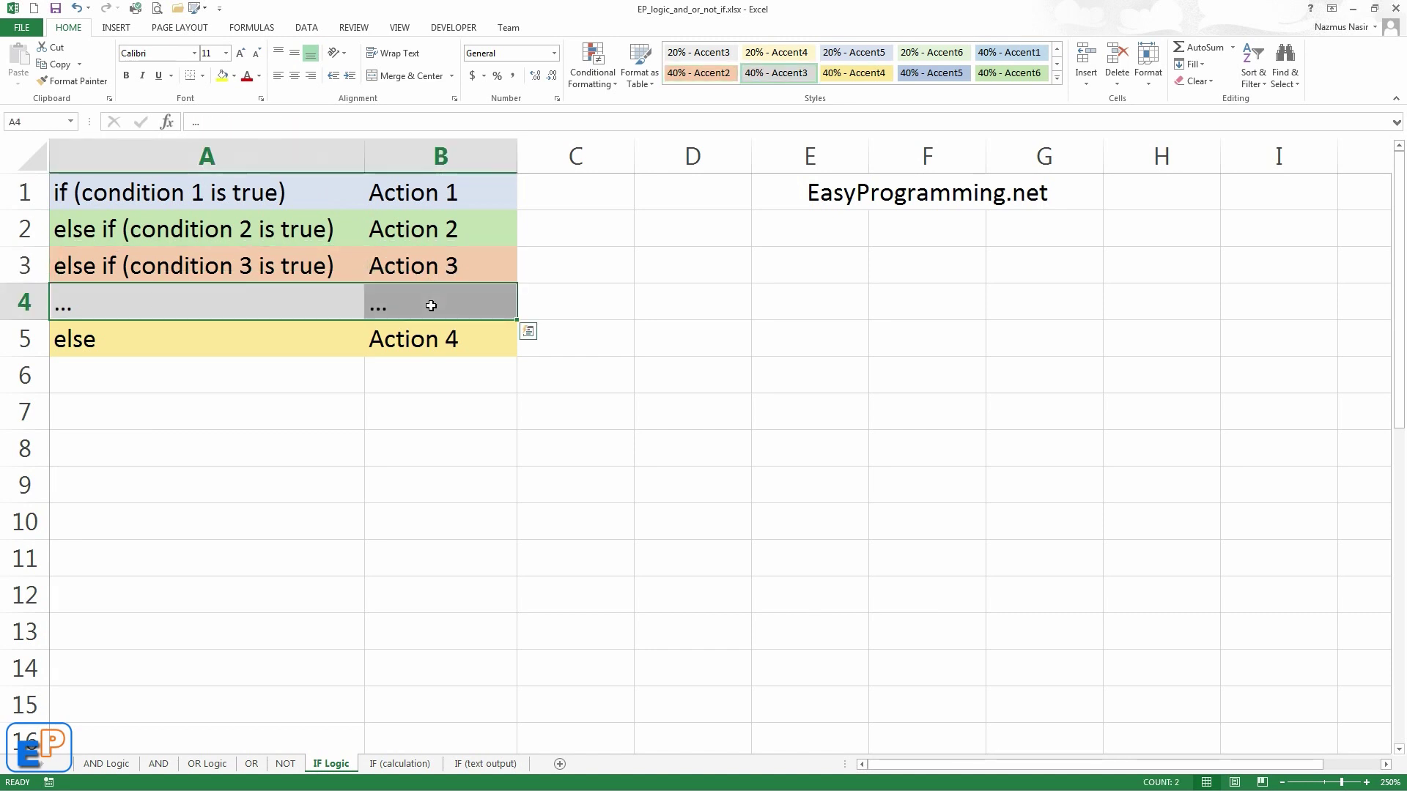
pyautogui.click(227, 356)
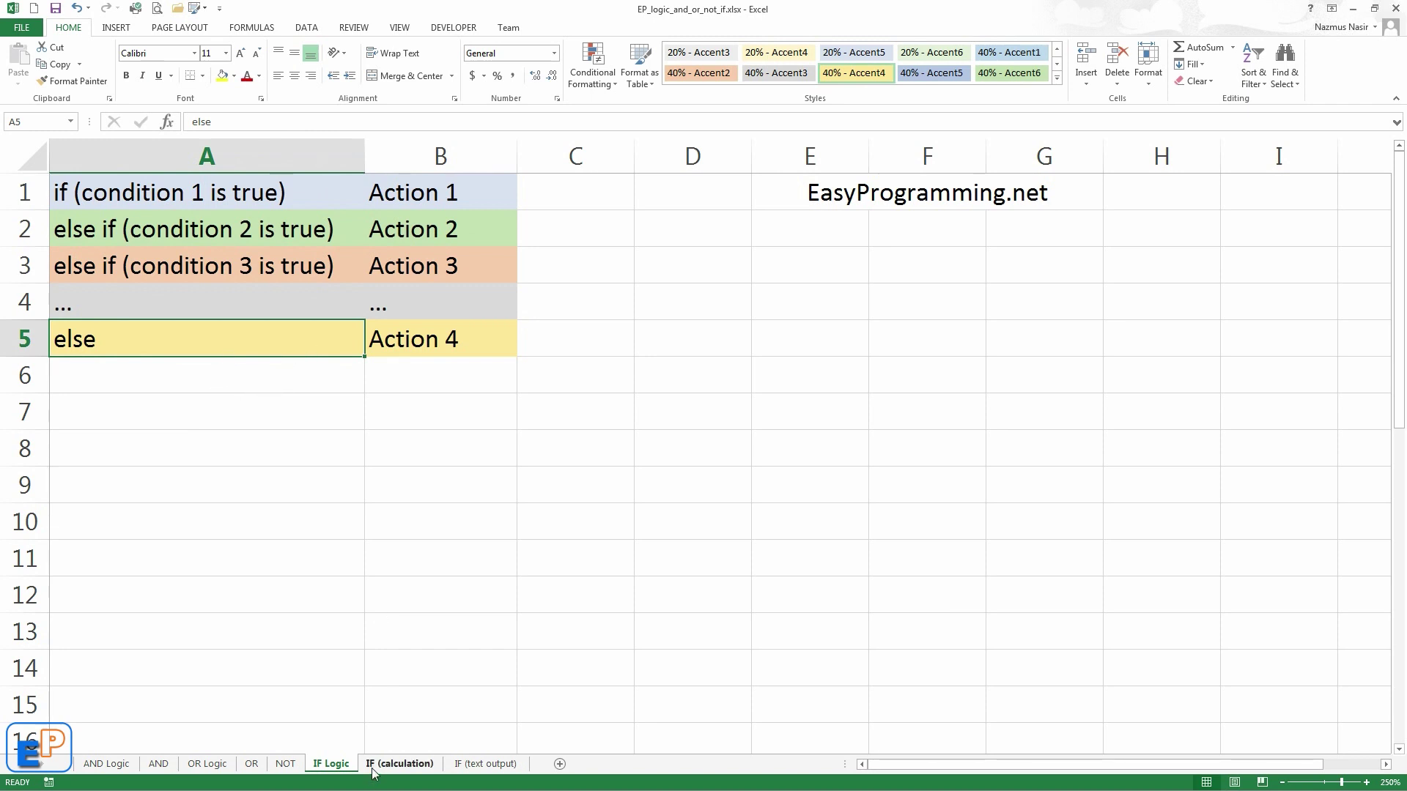
# - On the IF (calculation) sheet, enter =IF(A3<5,A3*2,A3) in B3, returning 4
pyautogui.click(400, 764)
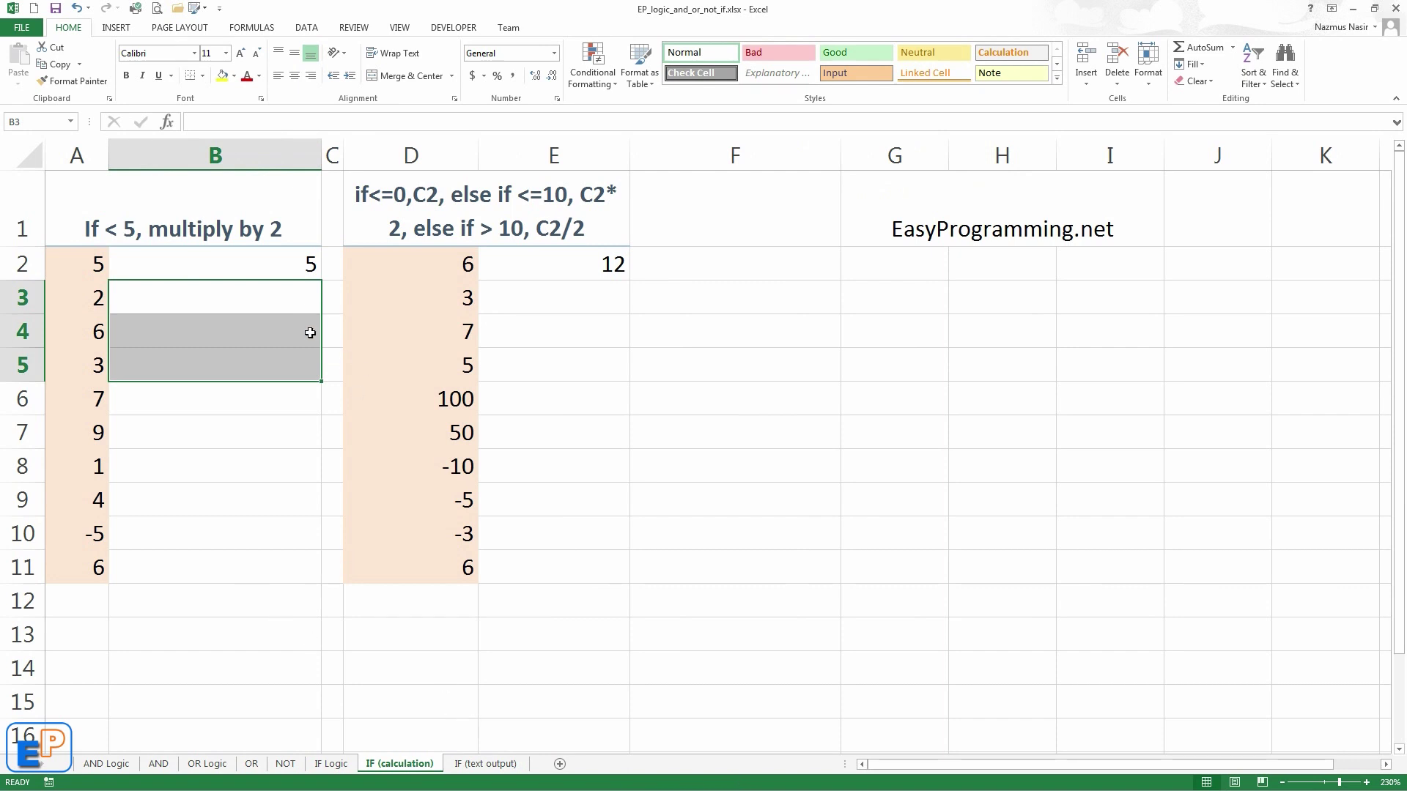
pyautogui.click(308, 294)
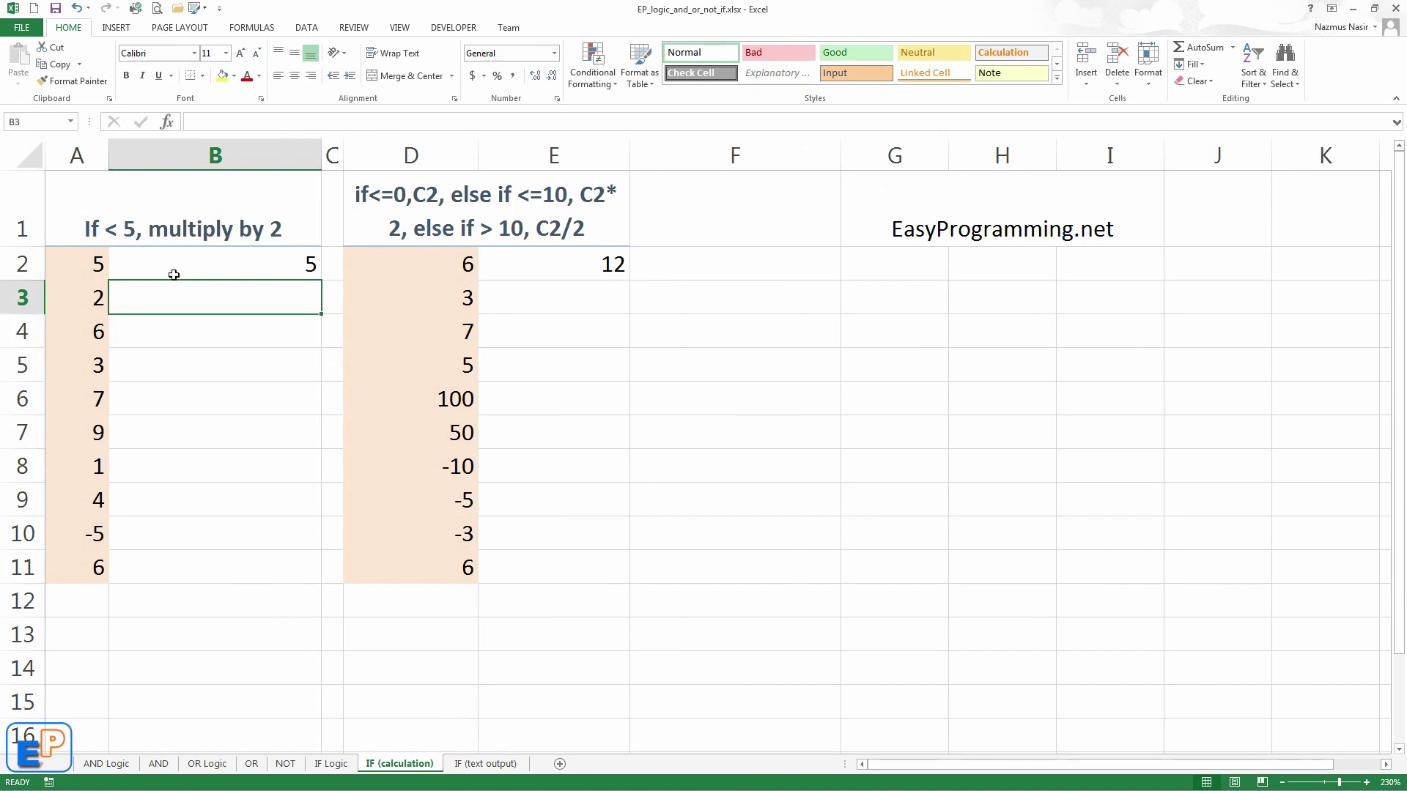
pyautogui.click(188, 272)
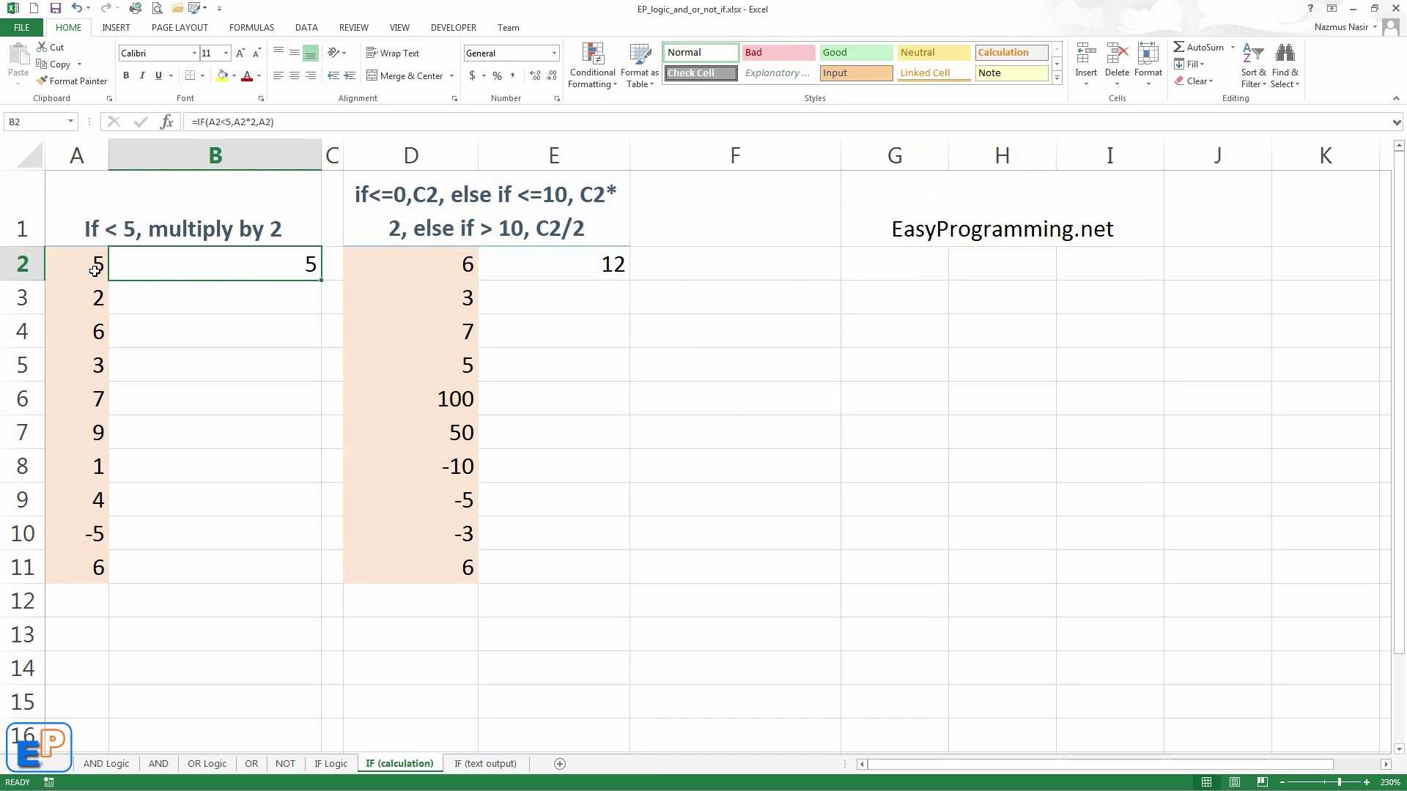
pyautogui.click(247, 310)
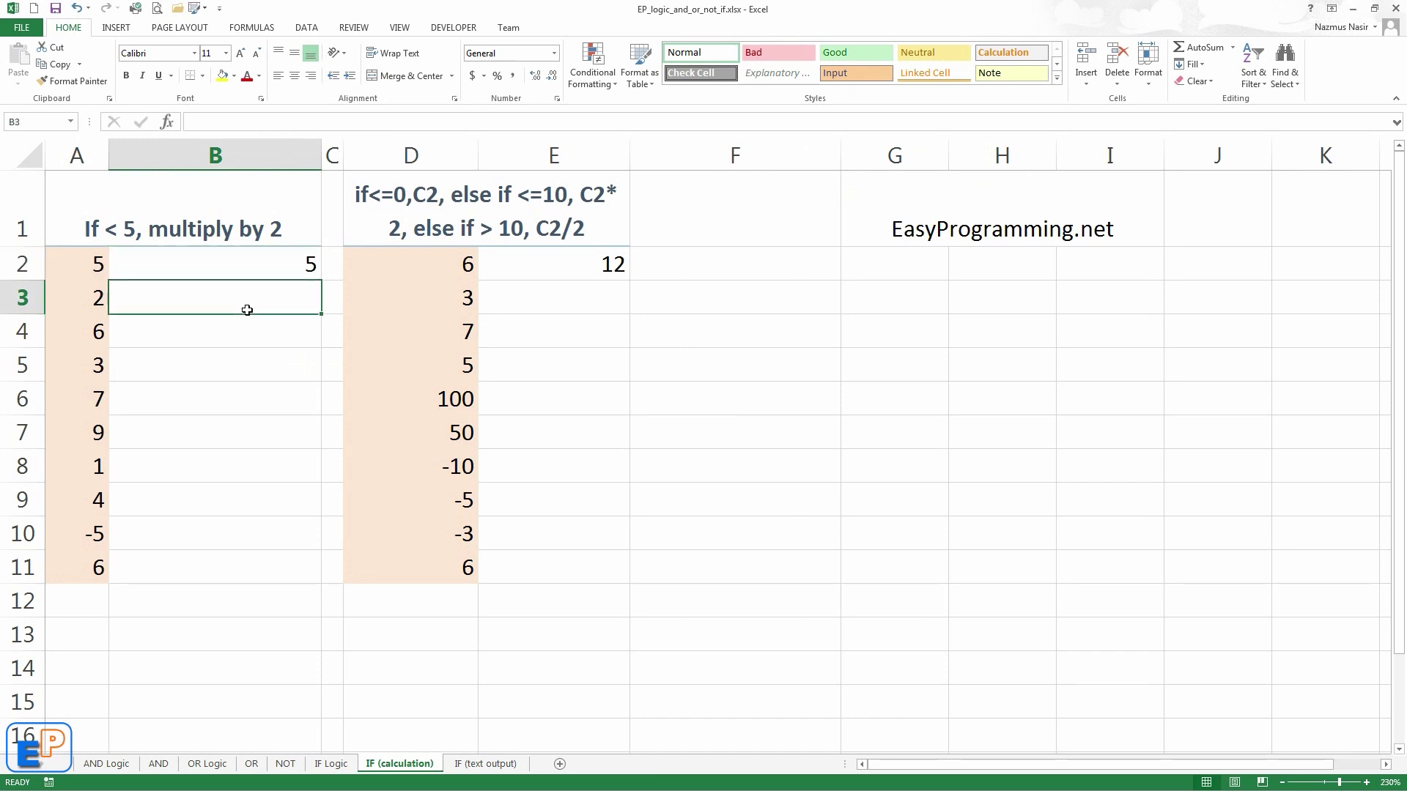
pyautogui.write('=if')
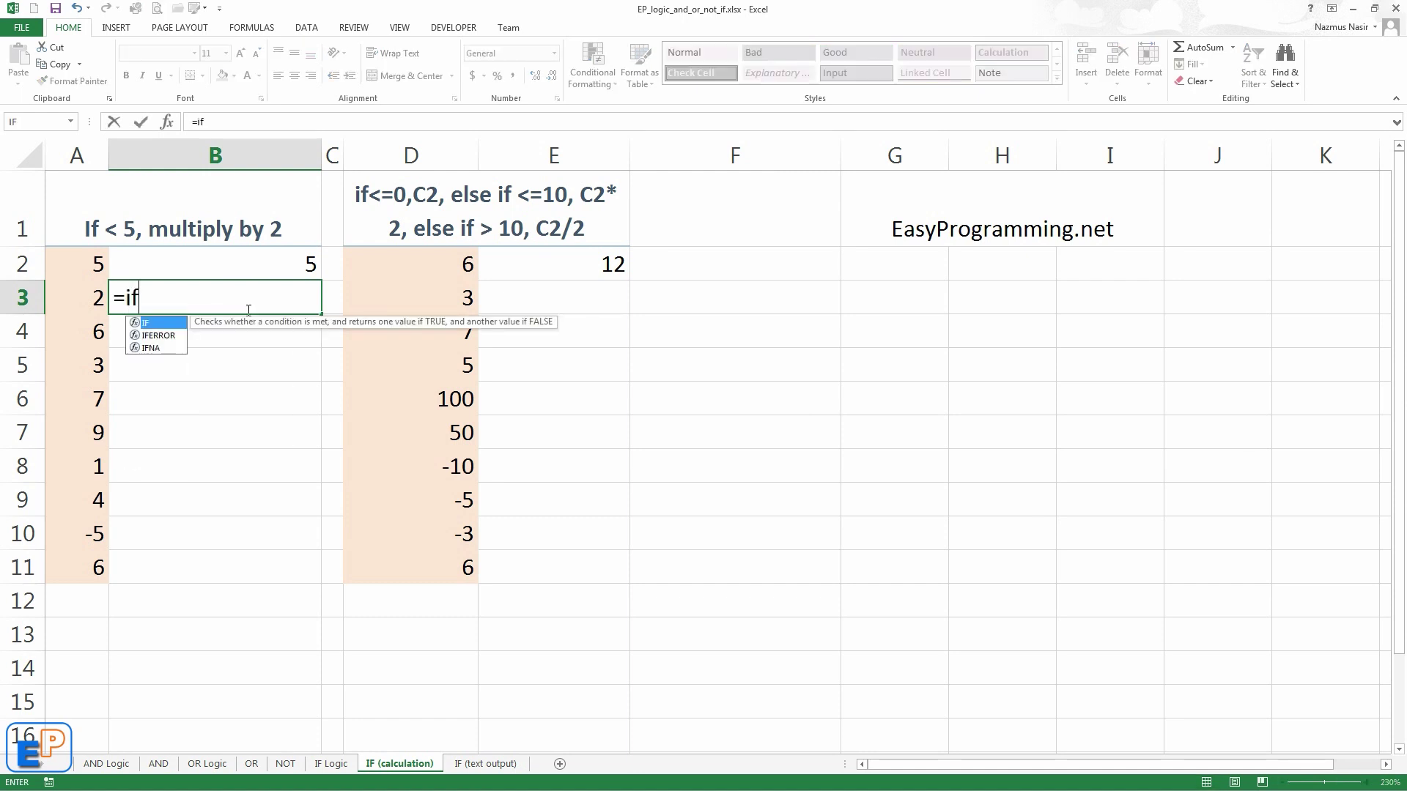
pyautogui.press('Tab')
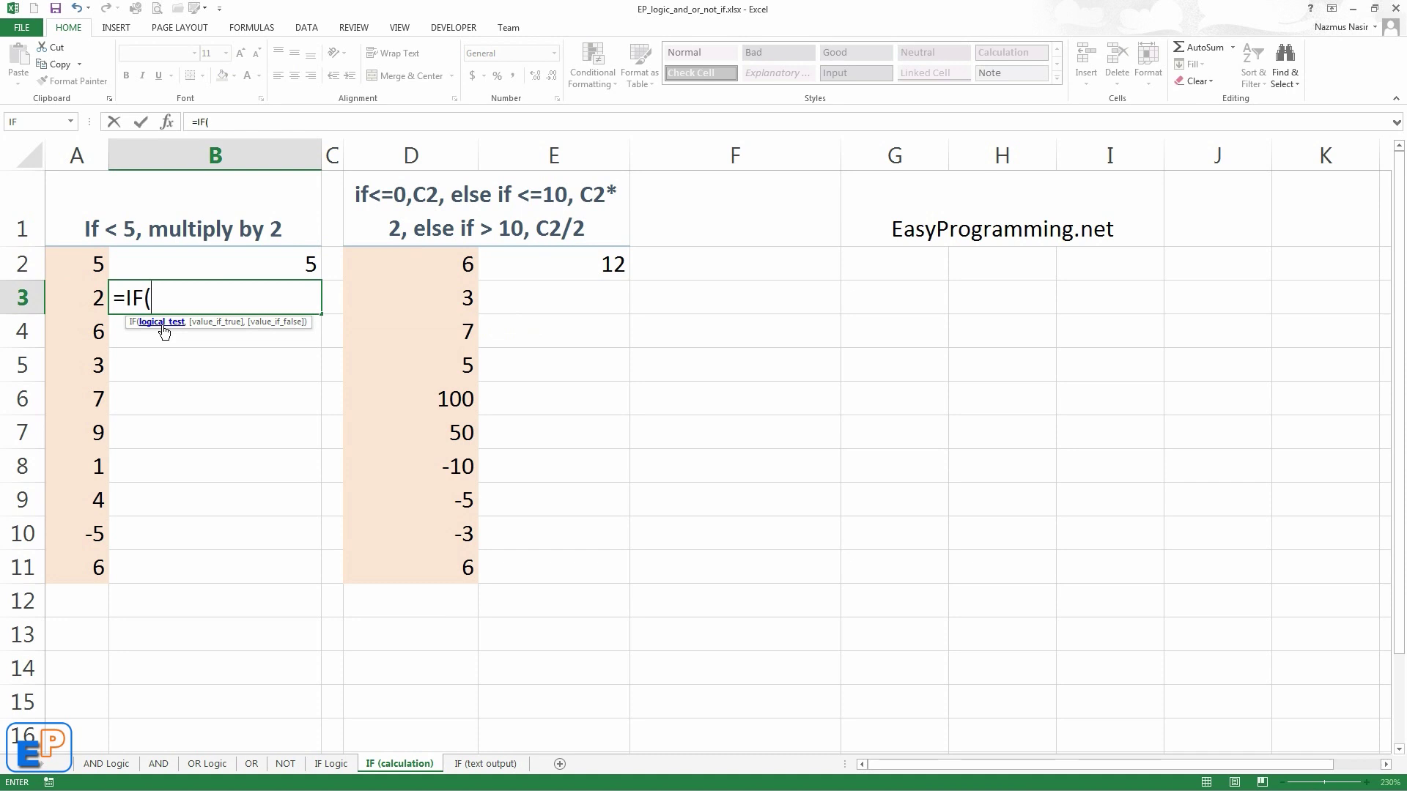
pyautogui.click(102, 304)
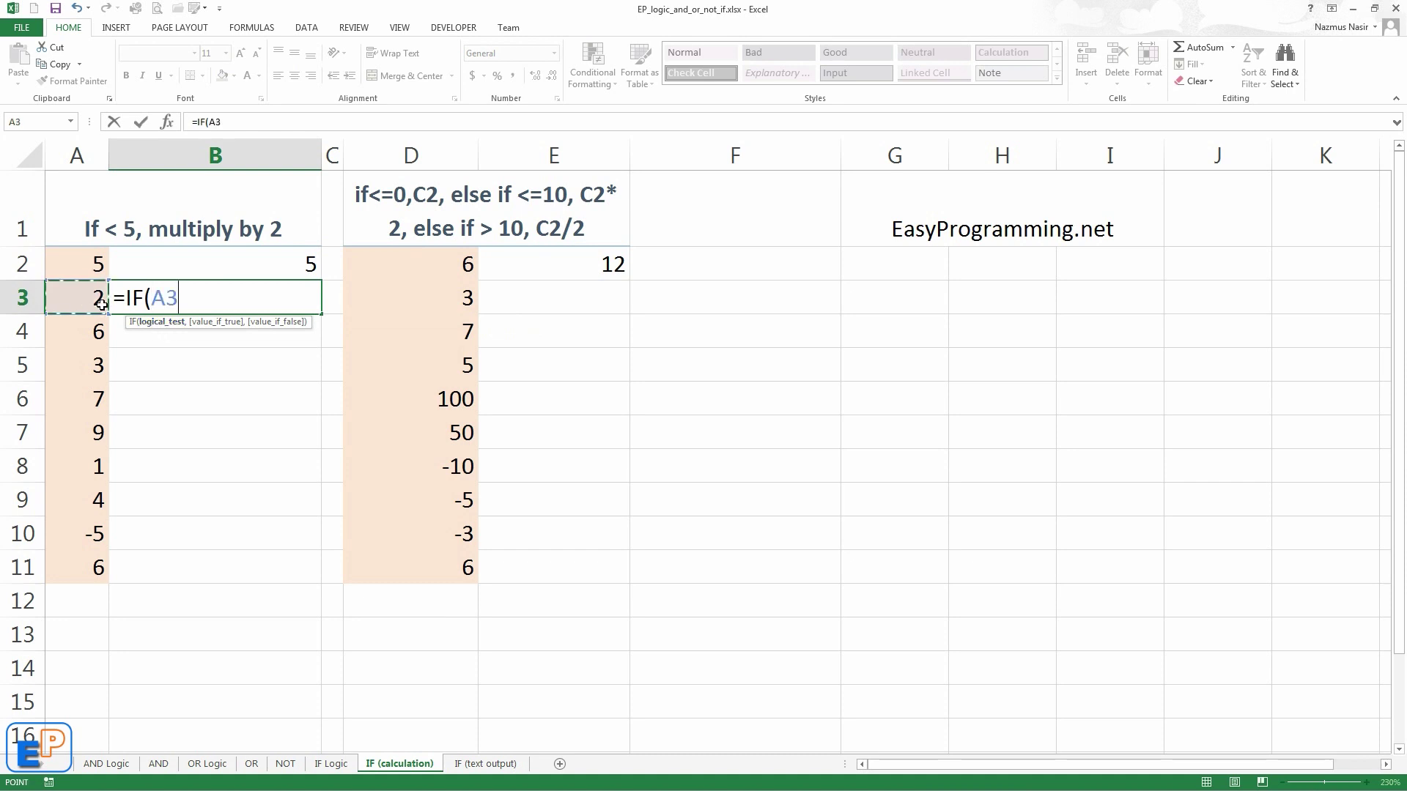
pyautogui.write('<5,')
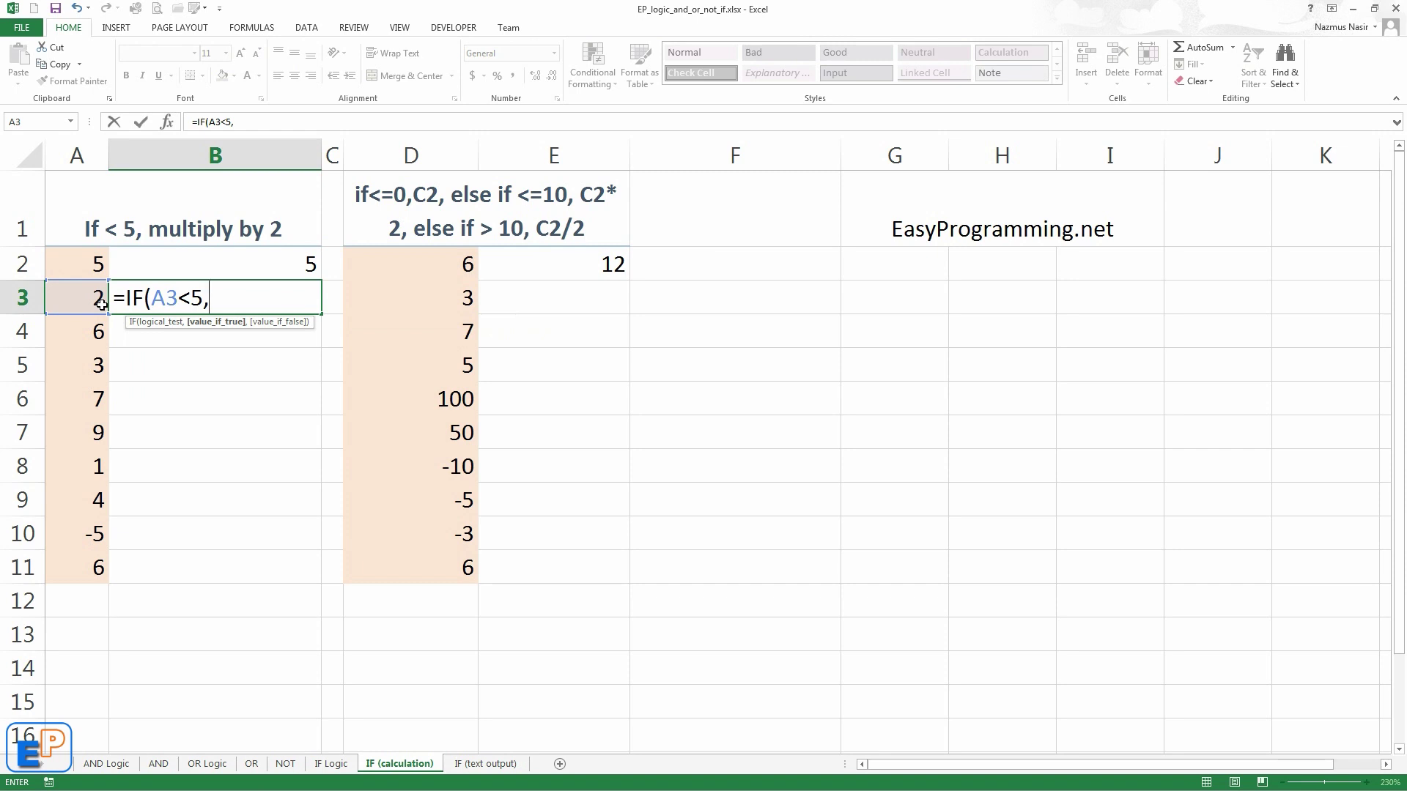
pyautogui.write('A3*2,')
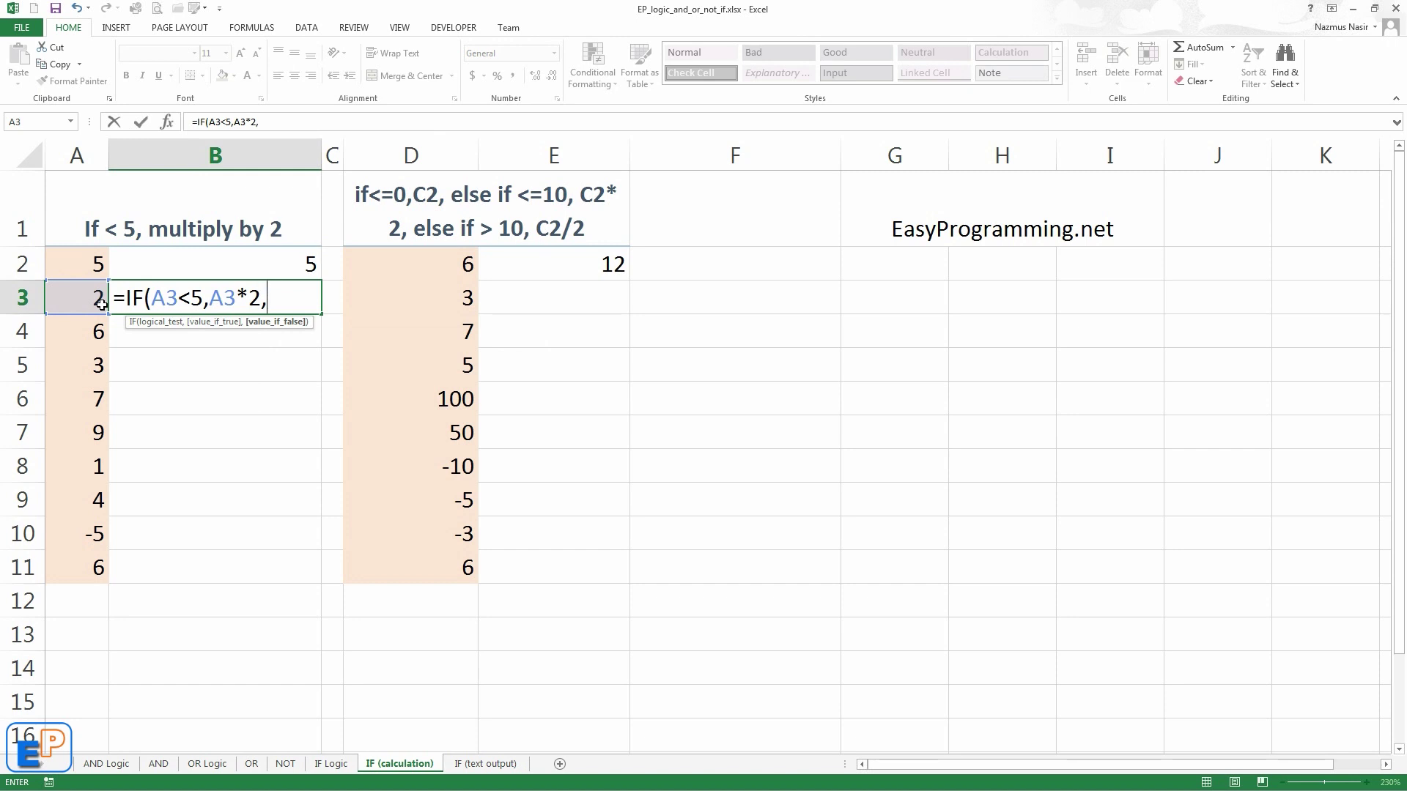
pyautogui.write('A')
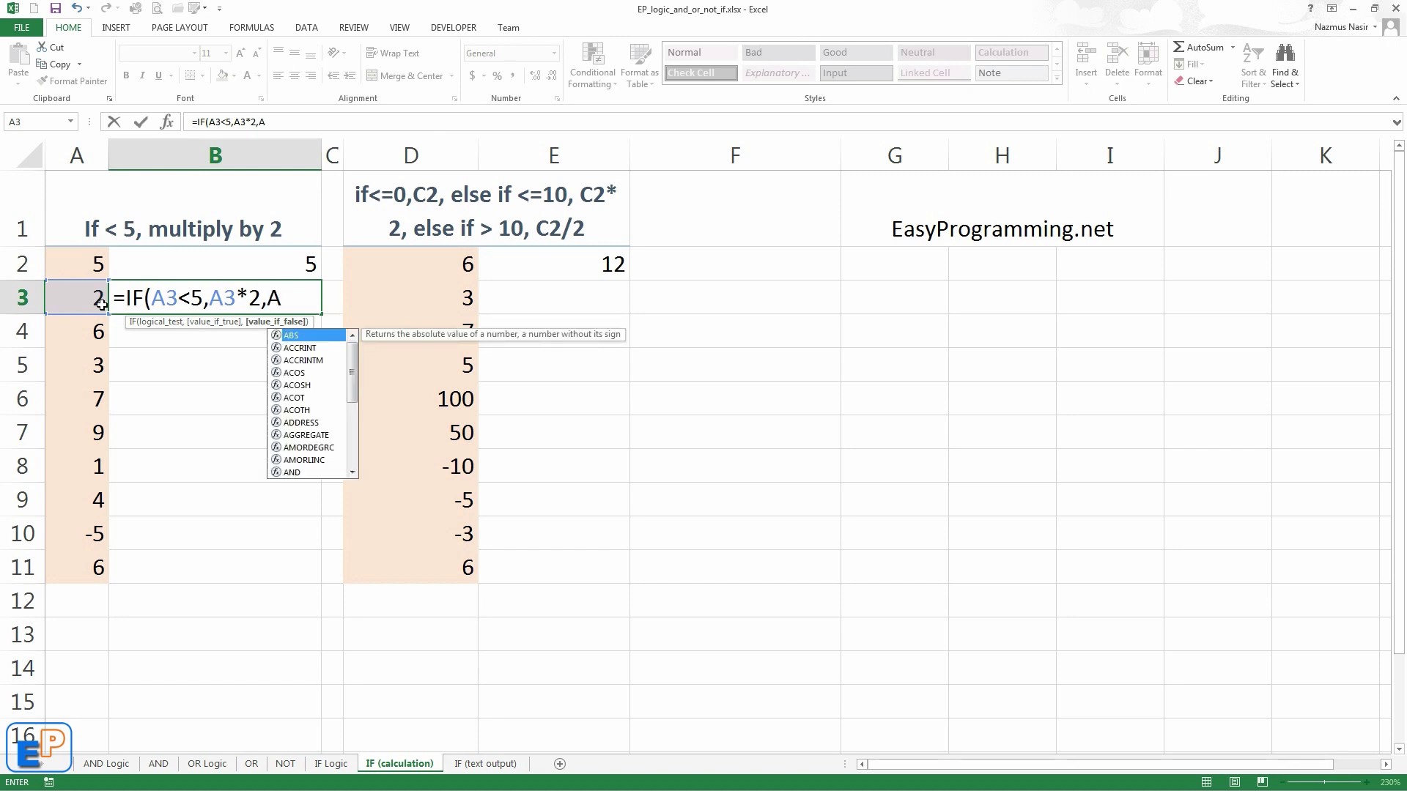
pyautogui.write('3')
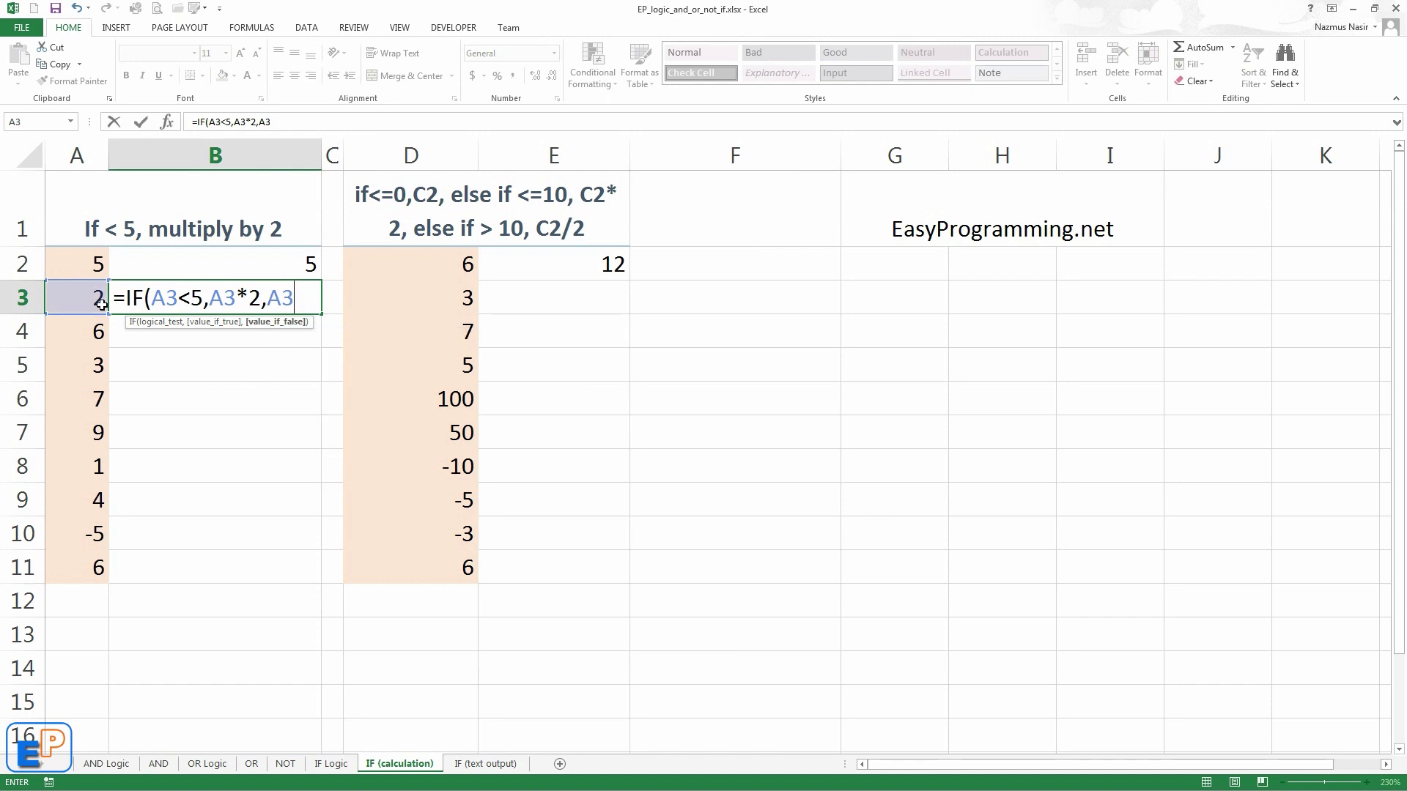
pyautogui.press('Return')
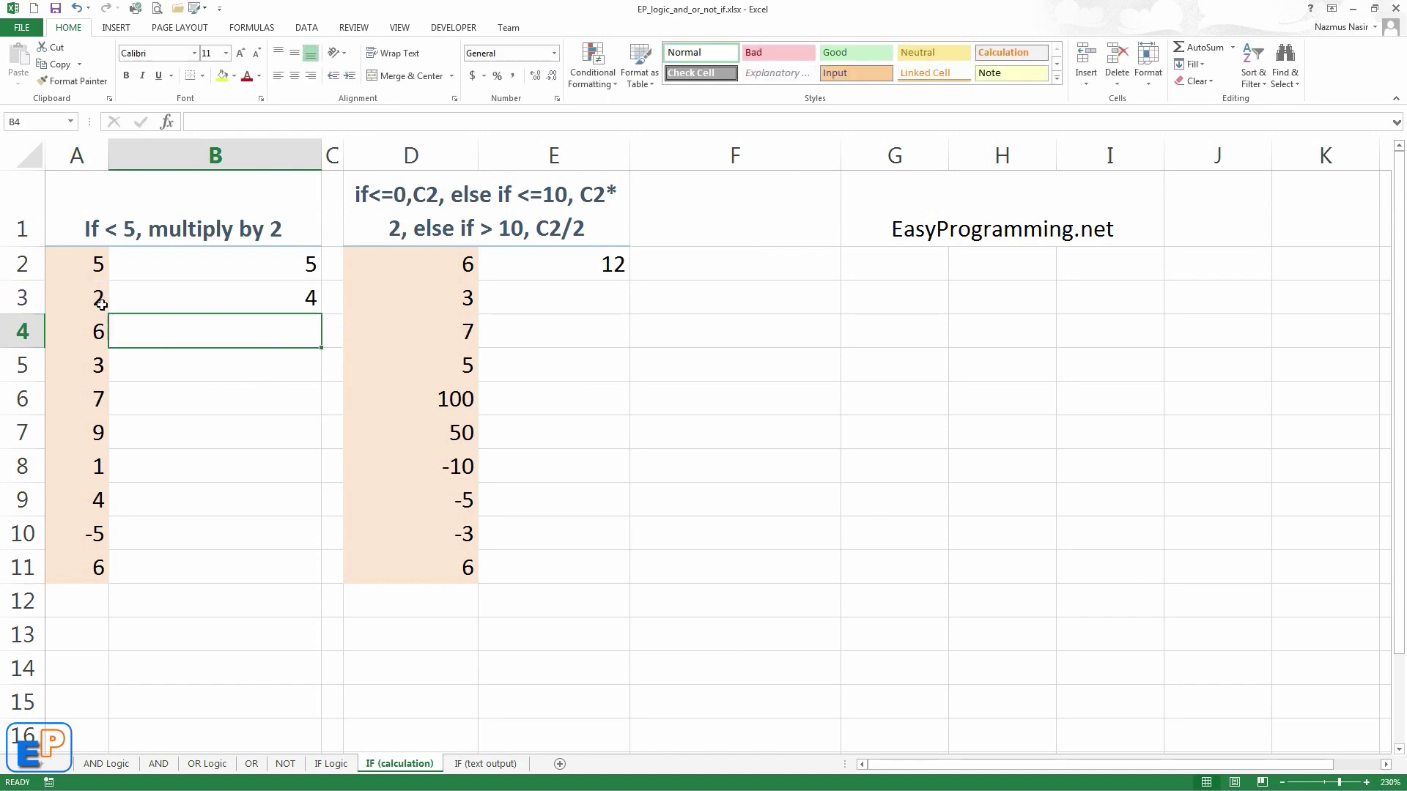
pyautogui.click(177, 287)
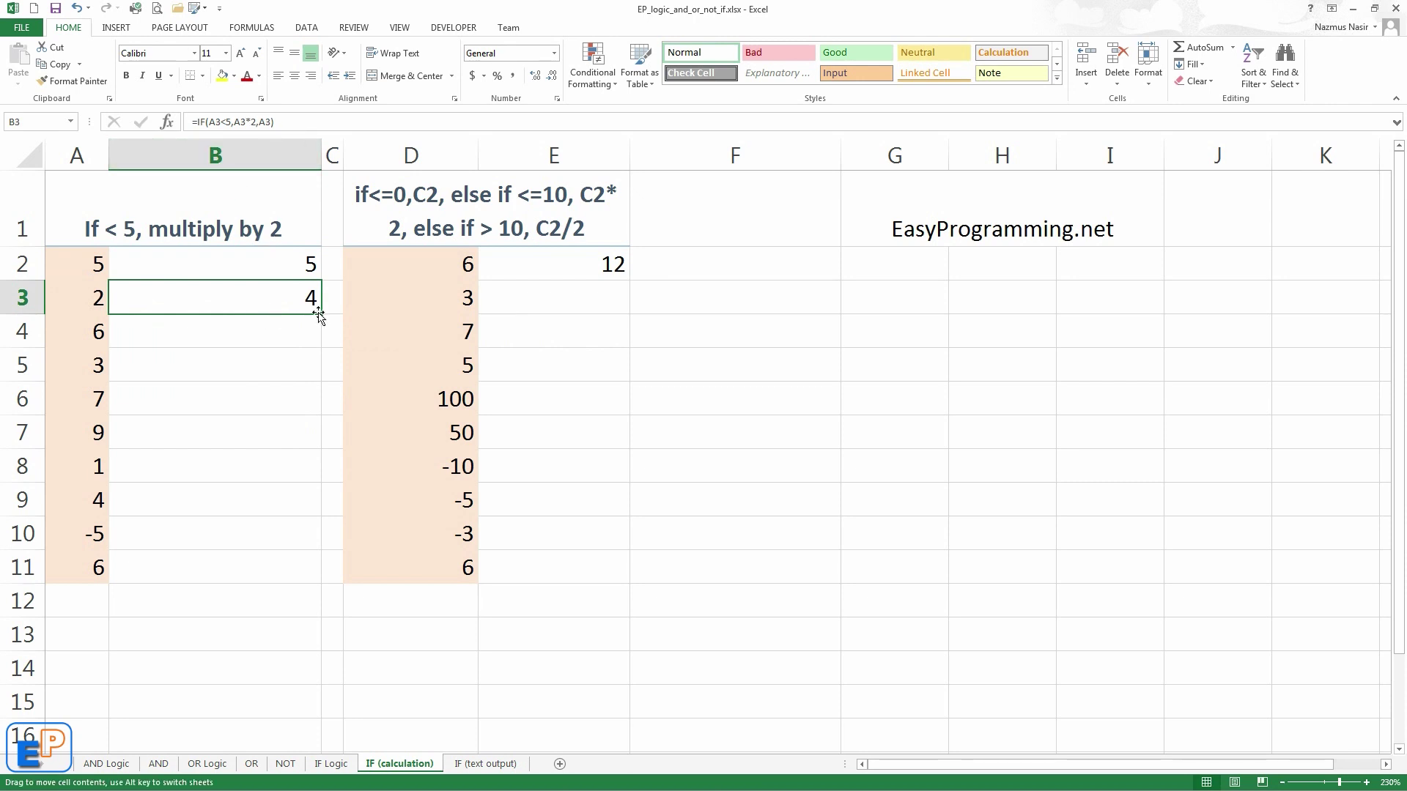
# - Fill B3's doubling IF formula into B4 and B5, checking B4's formula; both show 6
pyautogui.moveTo(319, 315); pyautogui.dragTo(288, 350)
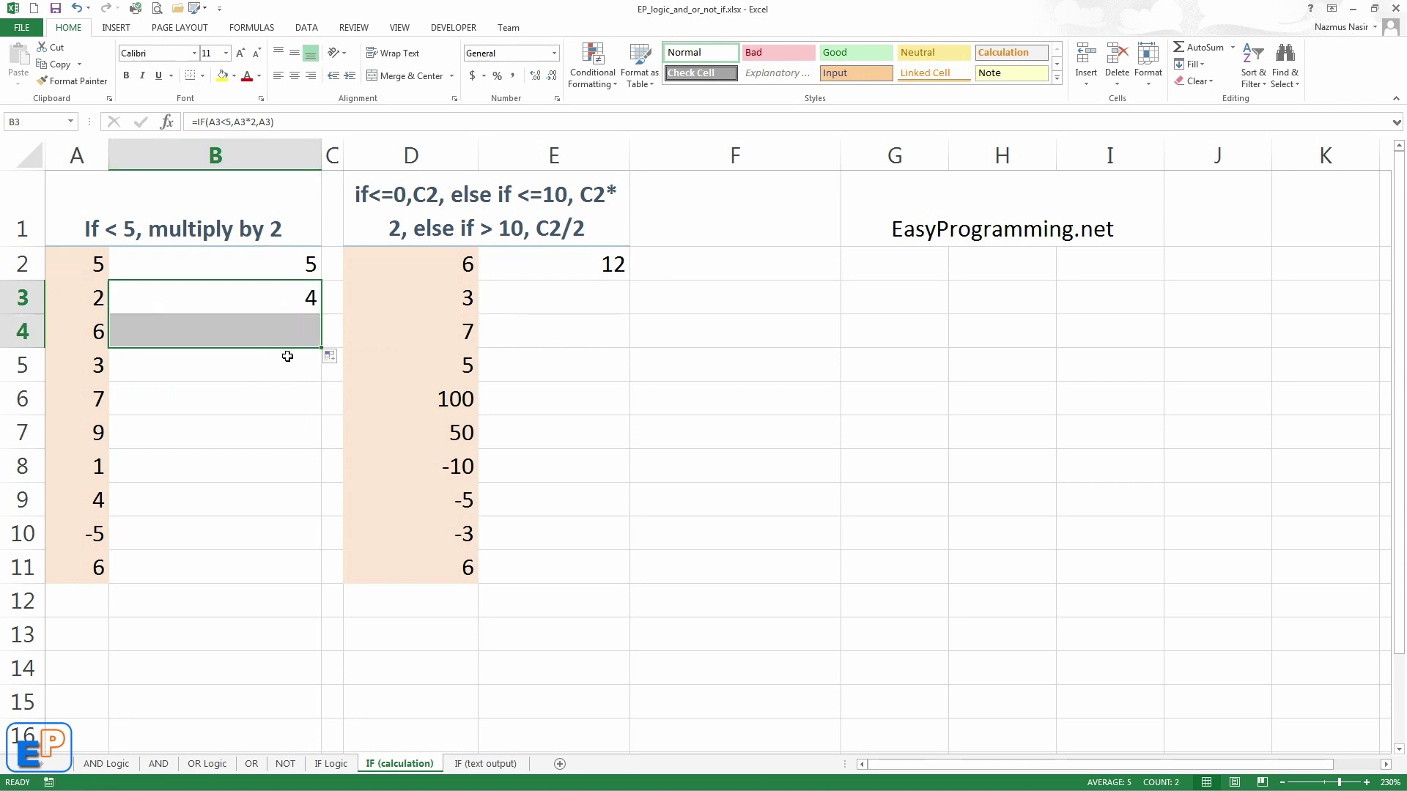
pyautogui.click(292, 343)
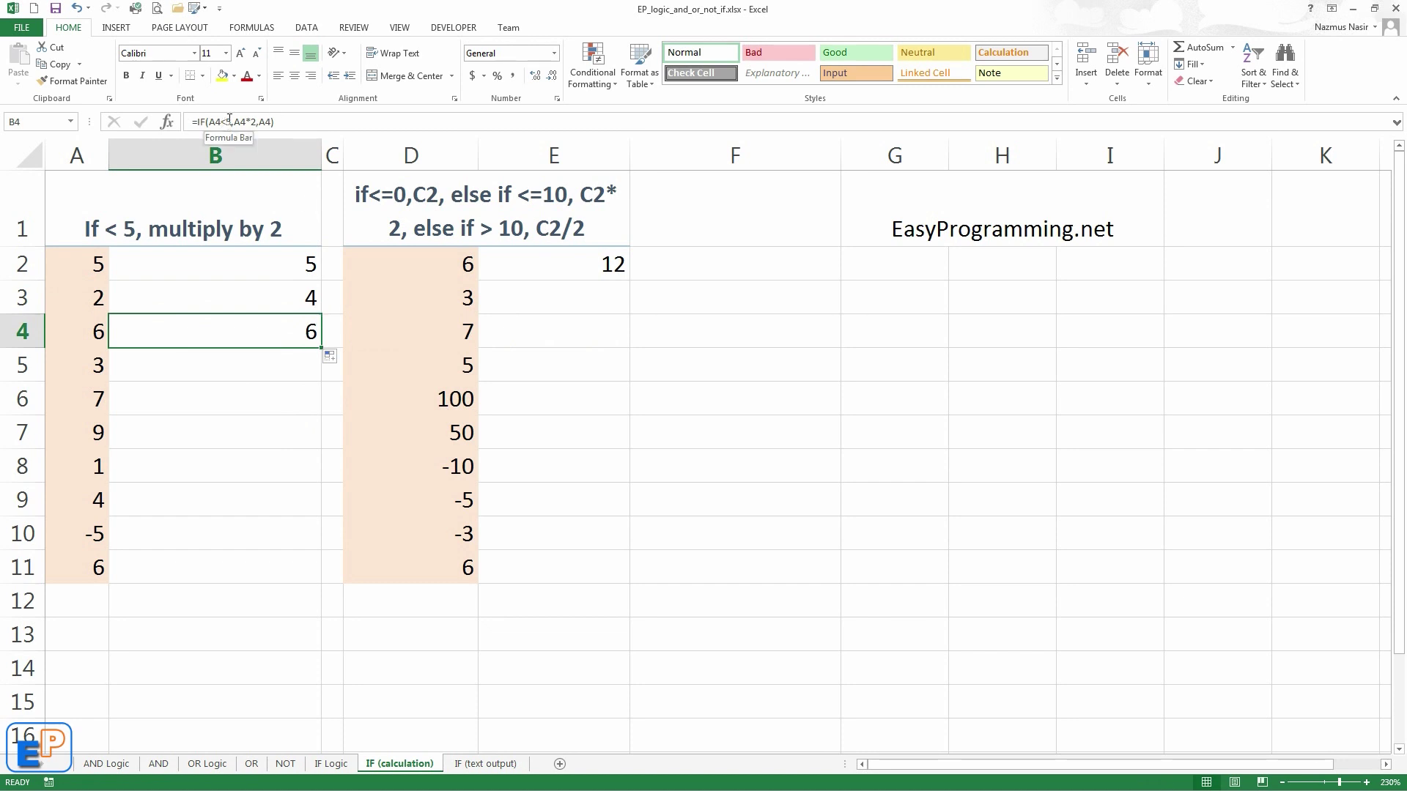
pyautogui.doubleClick(320, 342)
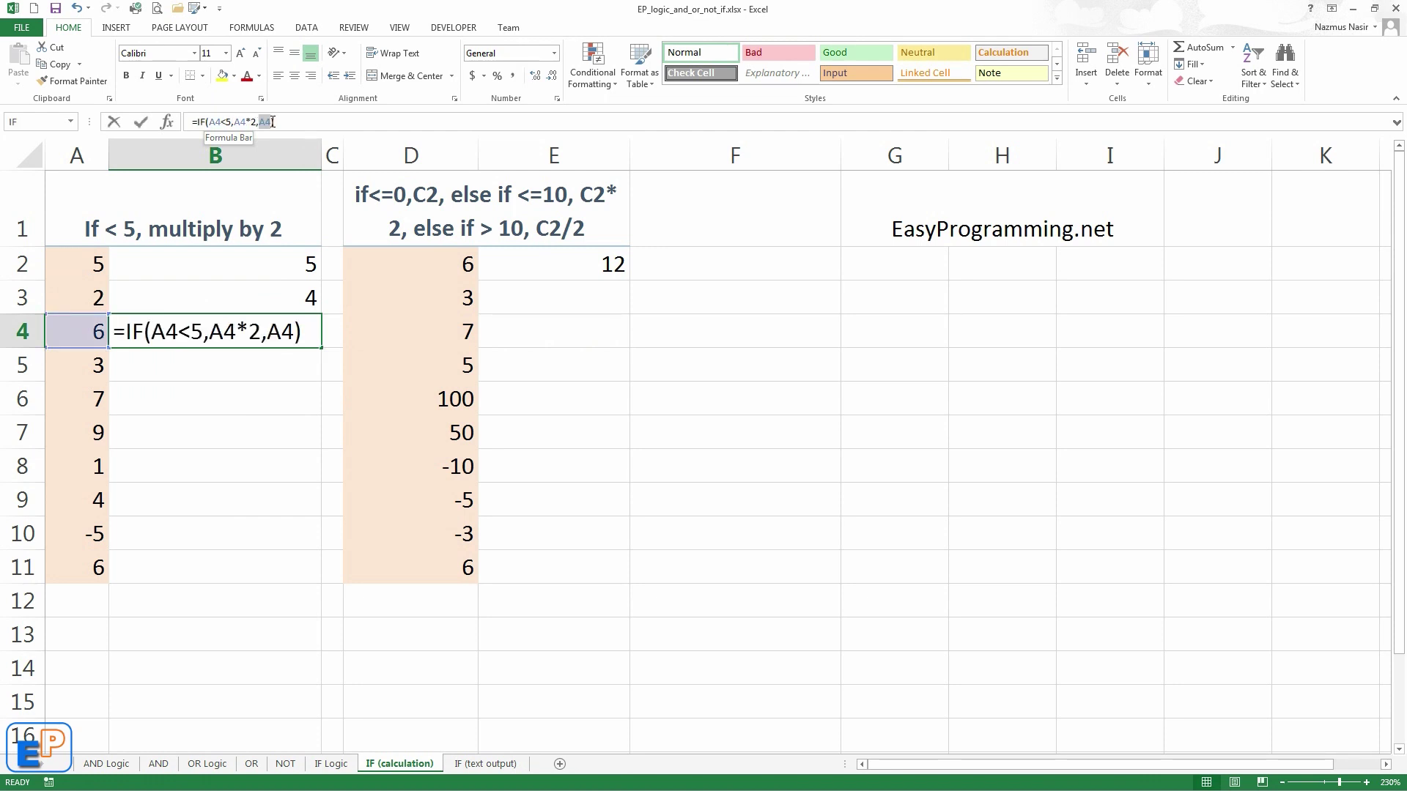
pyautogui.doubleClick(277, 332)
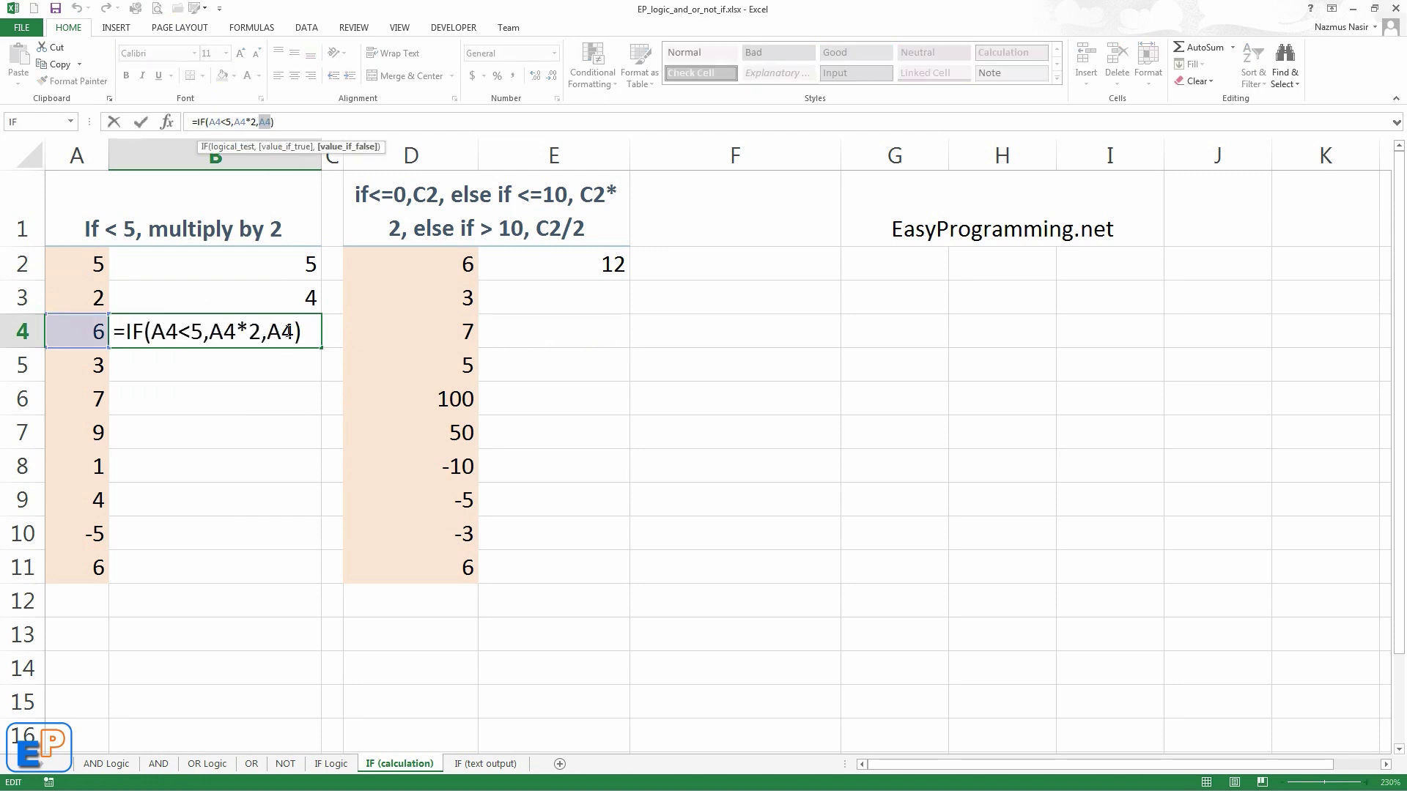
pyautogui.press('Escape')
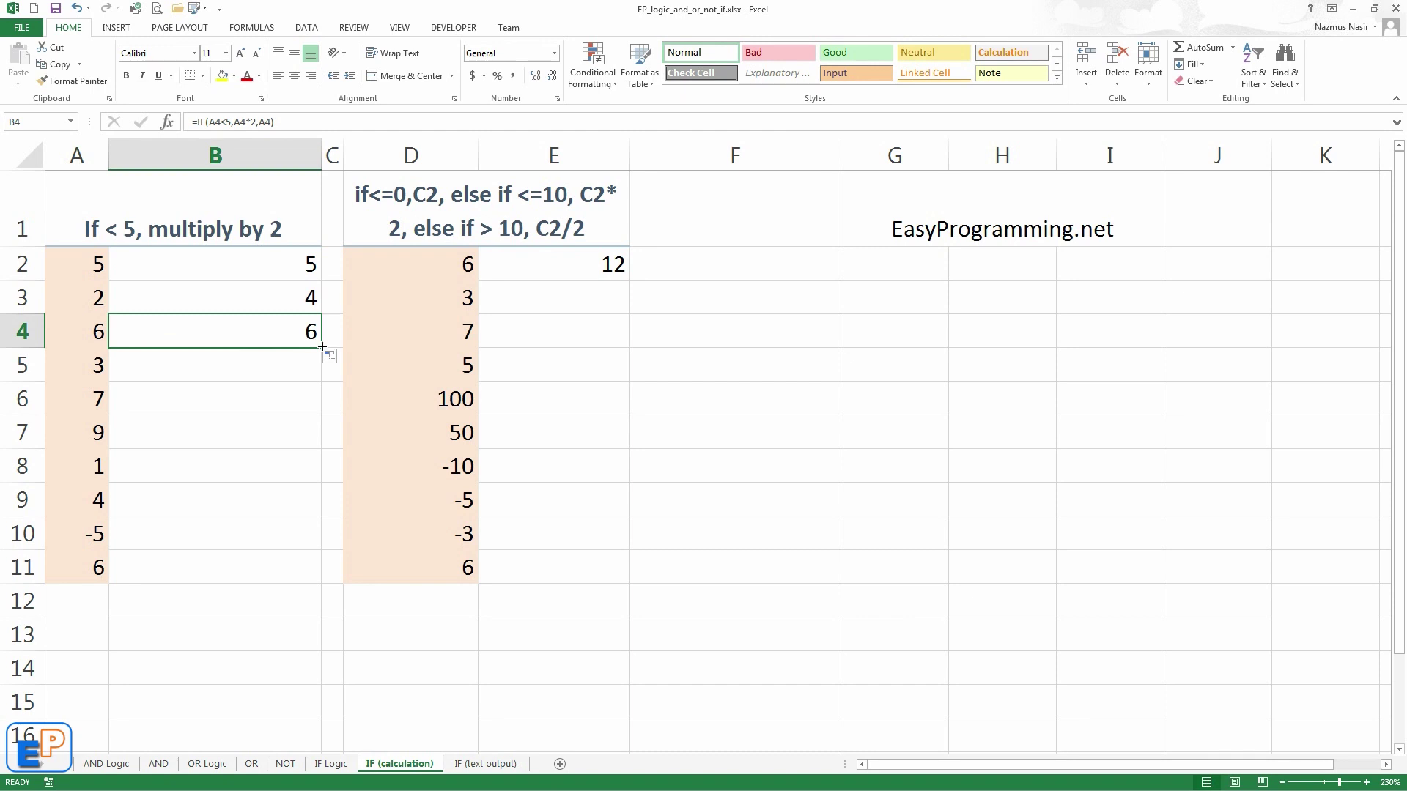
pyautogui.moveTo(323, 379)
pyautogui.mouseDown()
pyautogui.moveTo(327, 357)
pyautogui.moveTo(322, 370)
pyautogui.mouseUp()
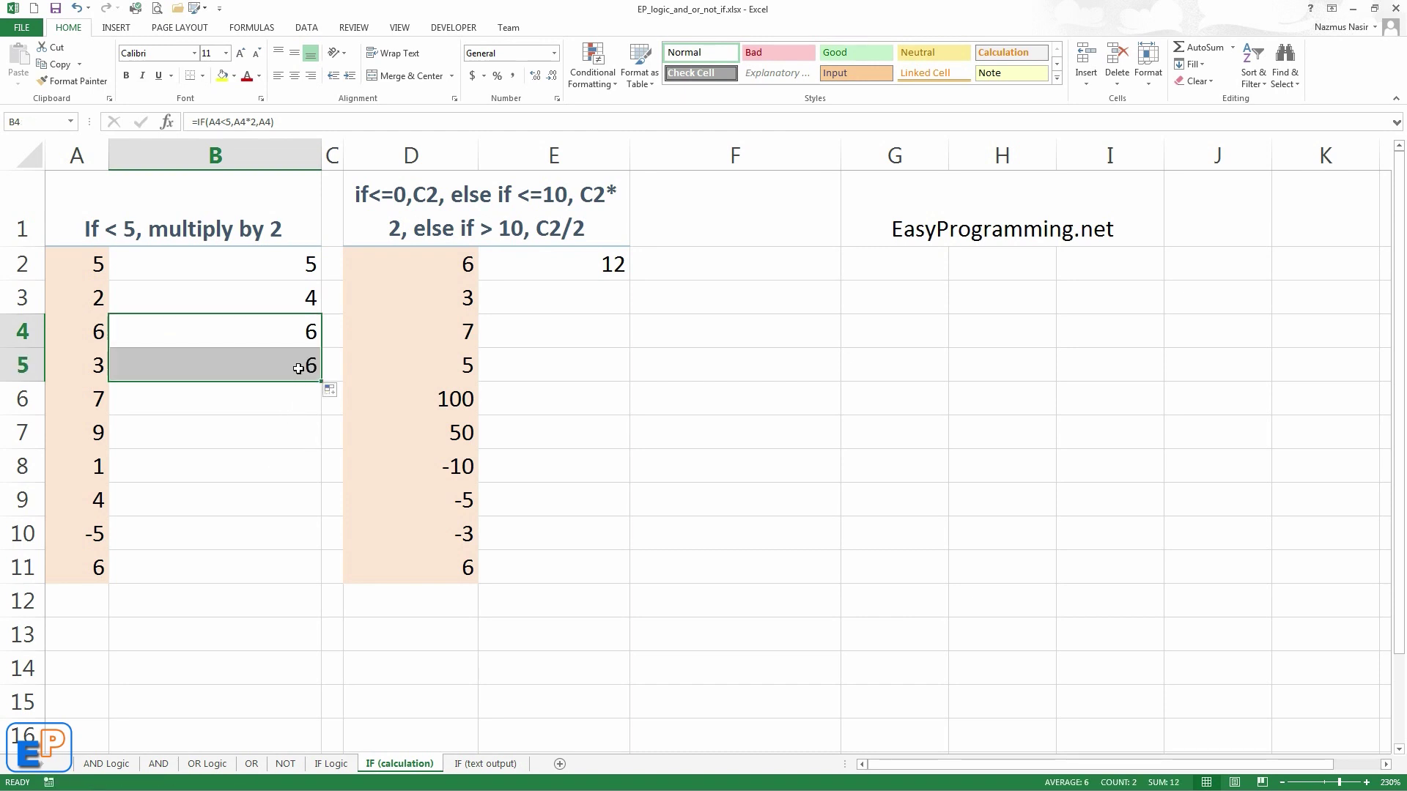
pyautogui.click(298, 369)
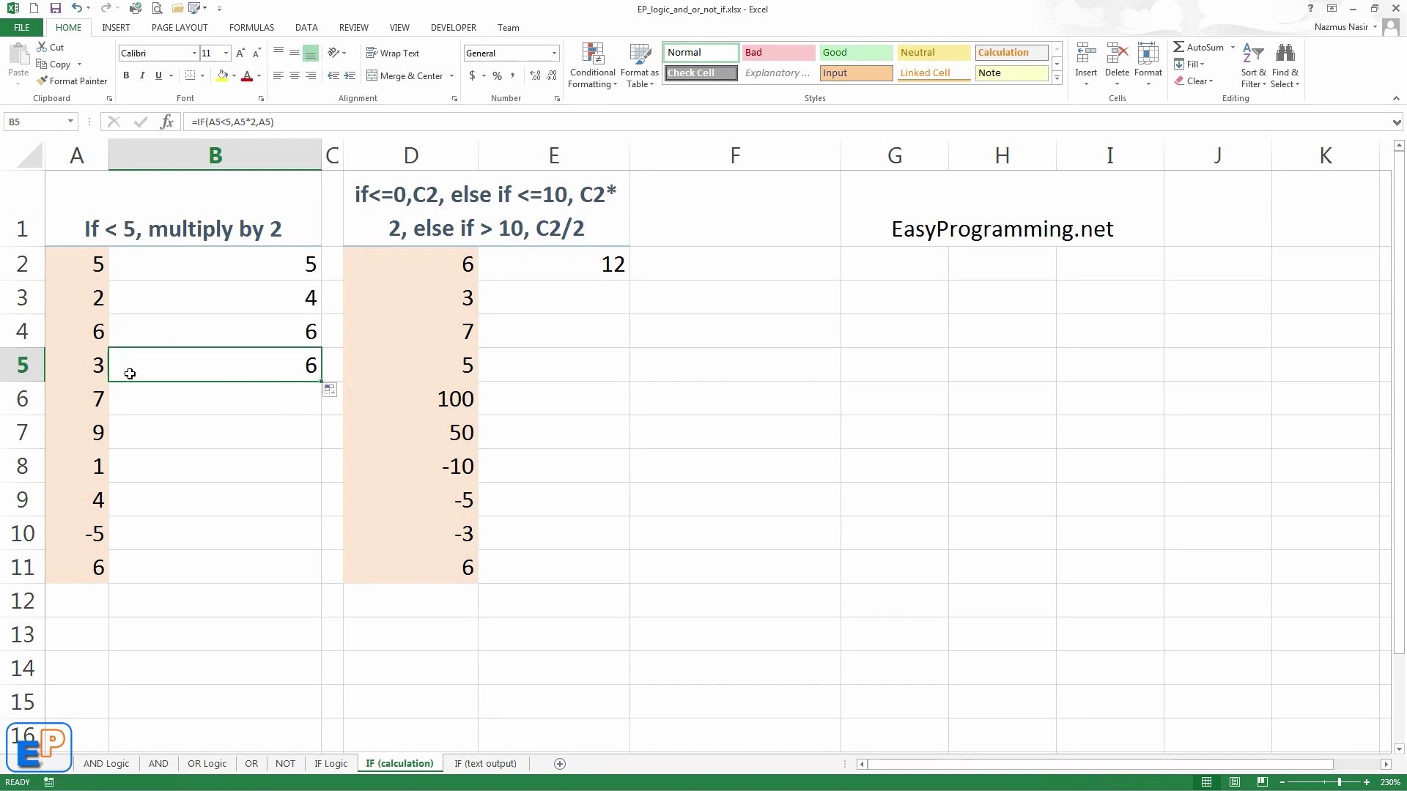
# - Enter =IF(A6<5,A6*2) in B6, showing FALSE, and fill it down to B11
pyautogui.click(200, 402)
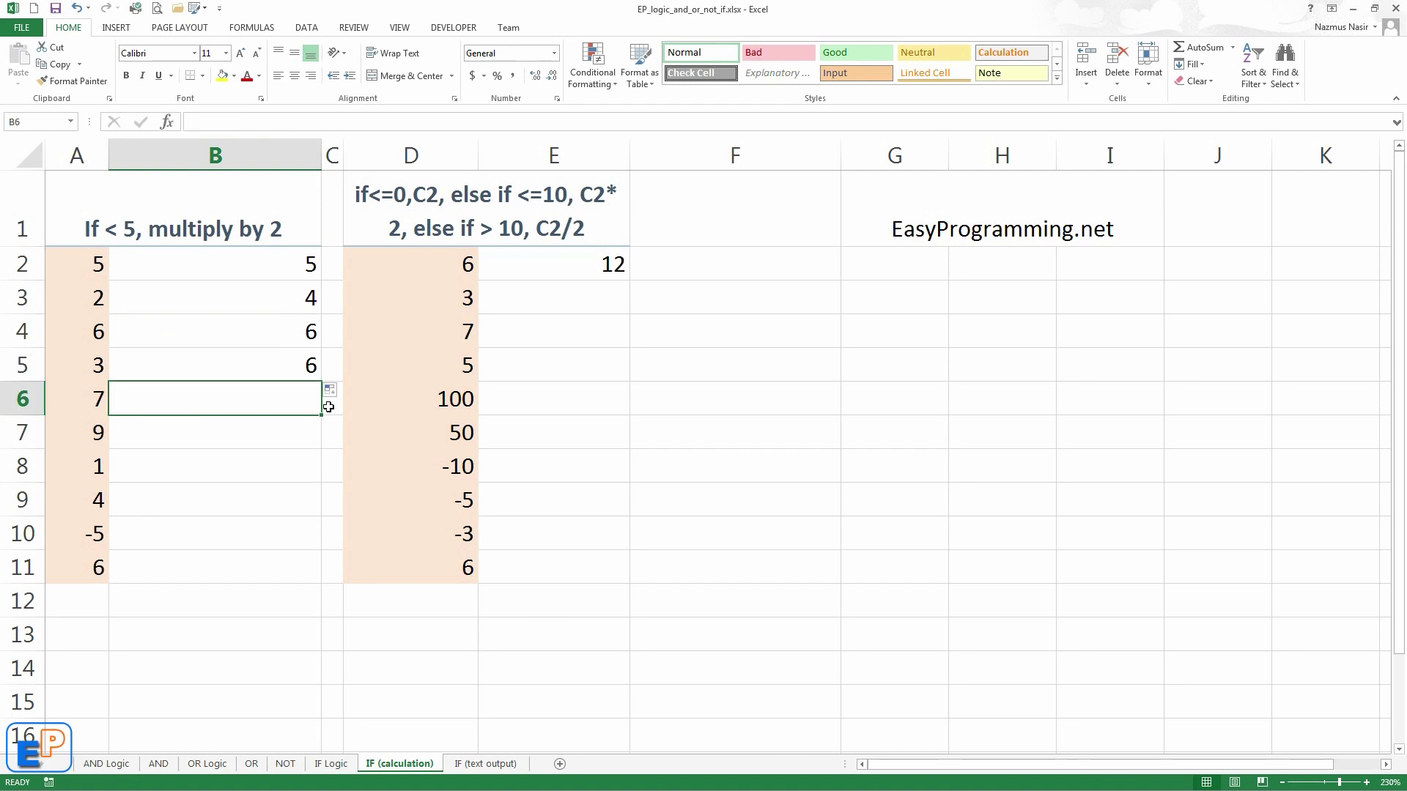
pyautogui.write('=IF(')
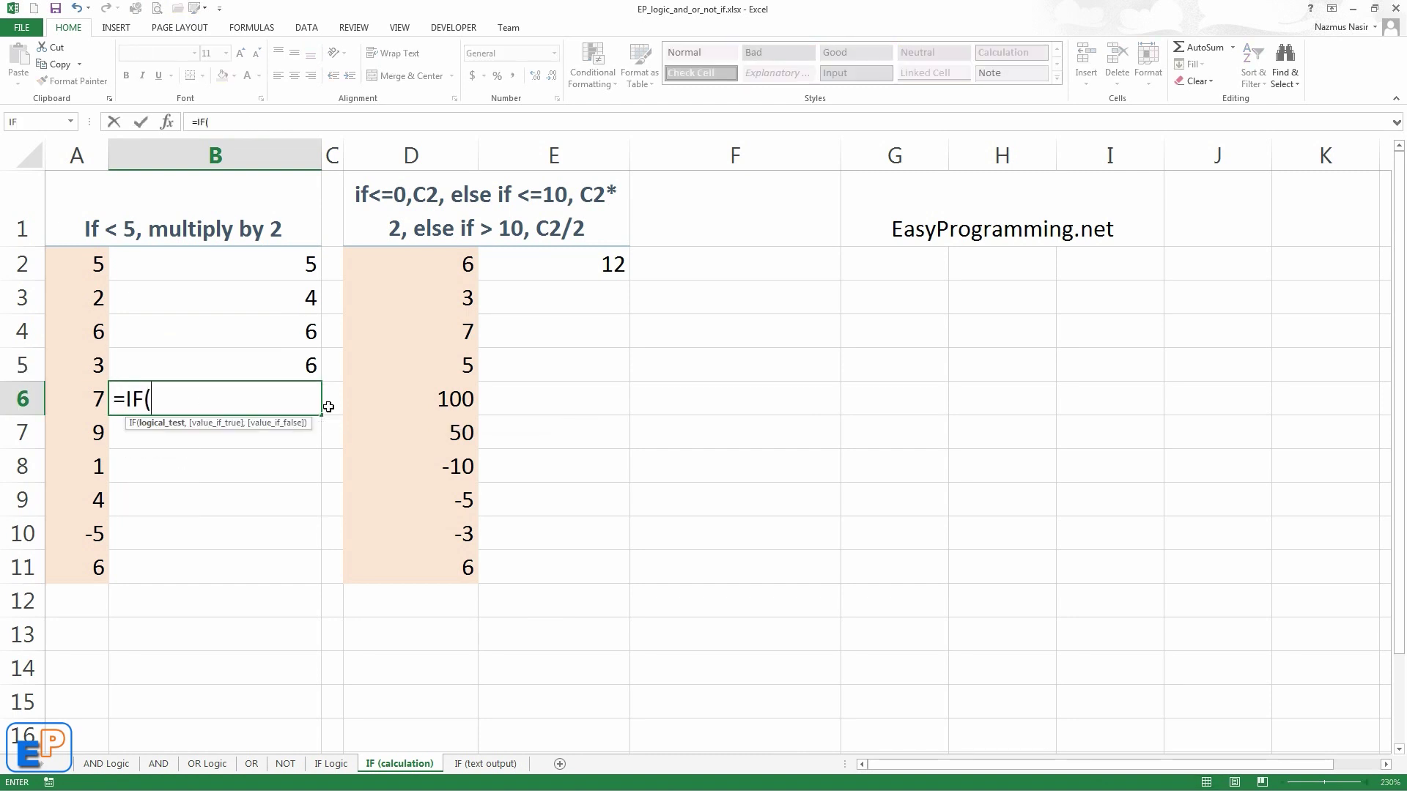
pyautogui.press('Left')
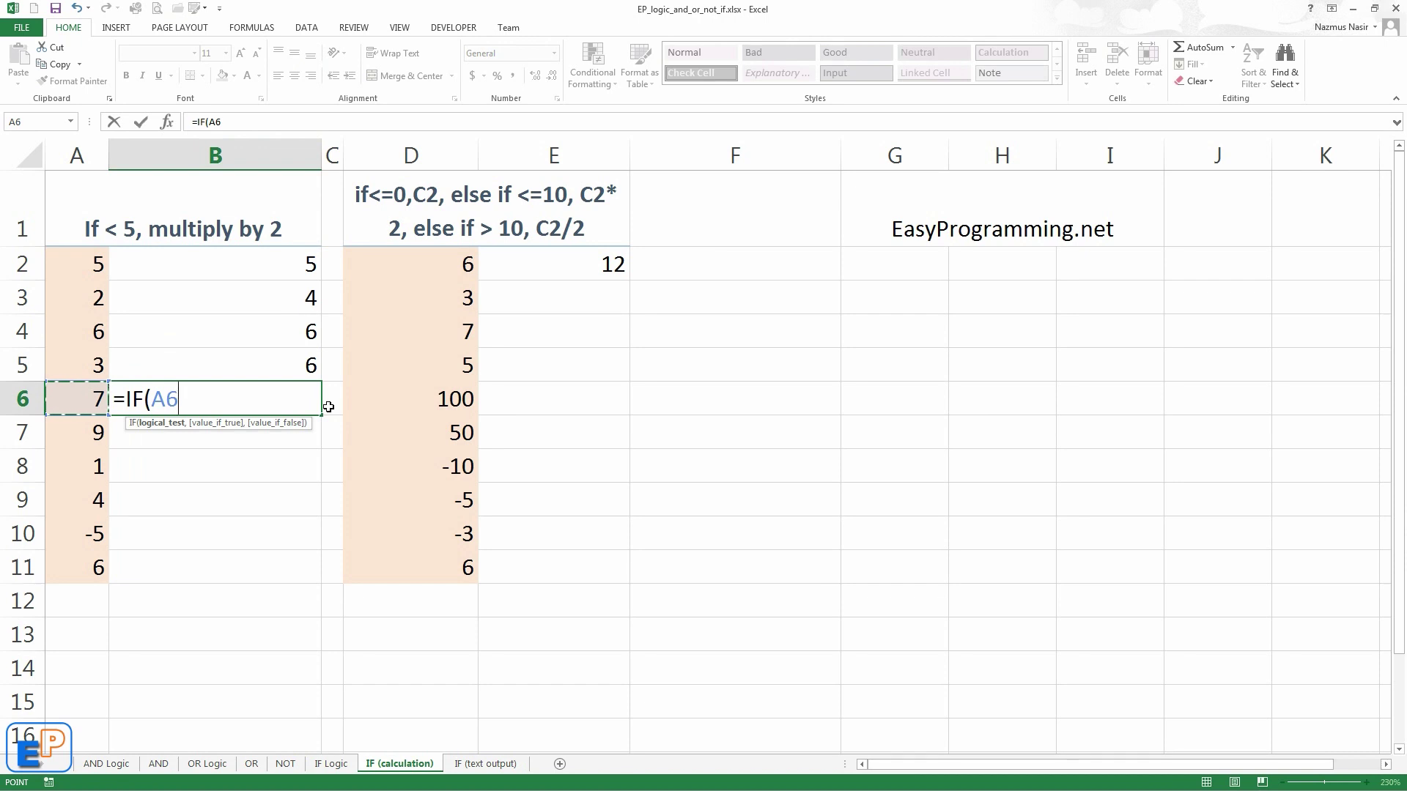
pyautogui.write('<5,')
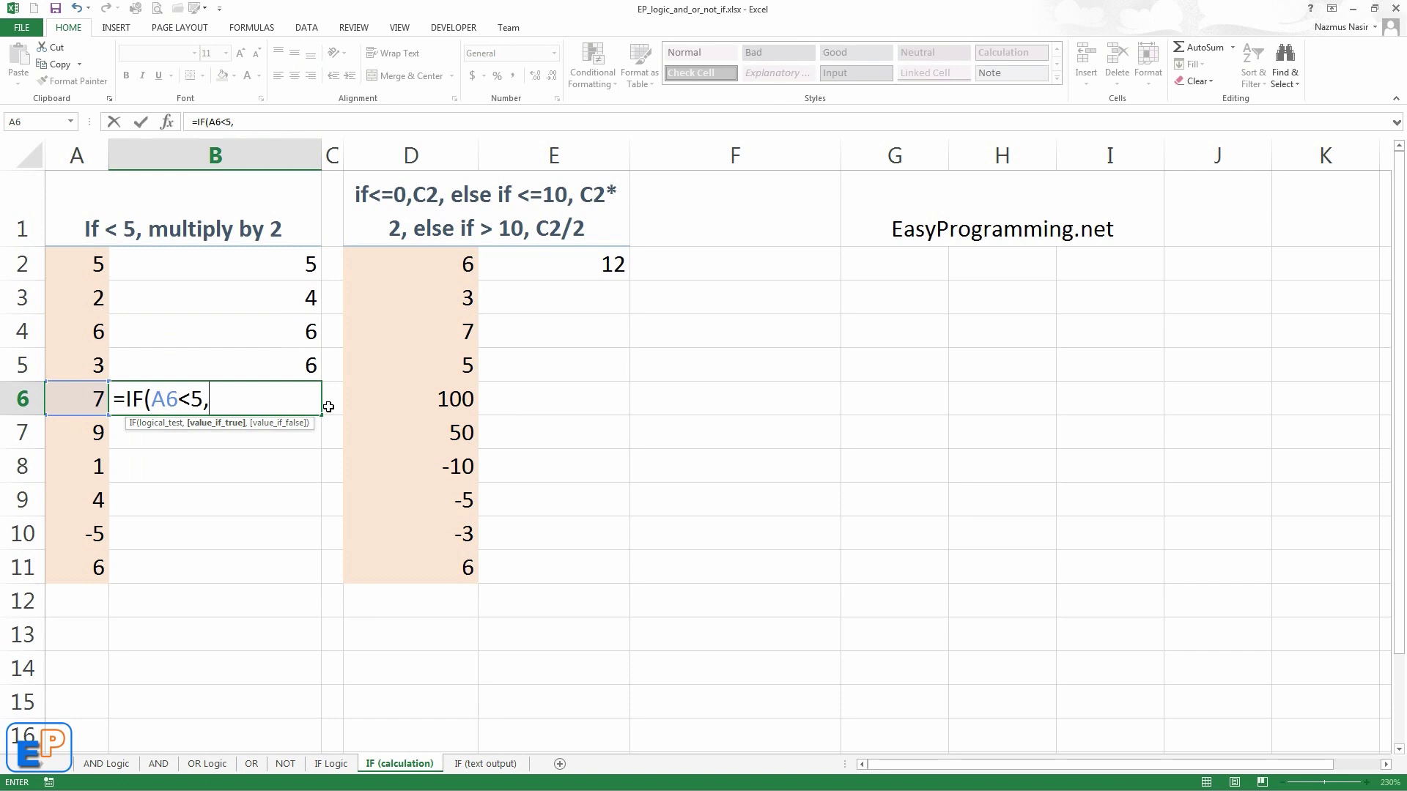
pyautogui.write('A6*2)')
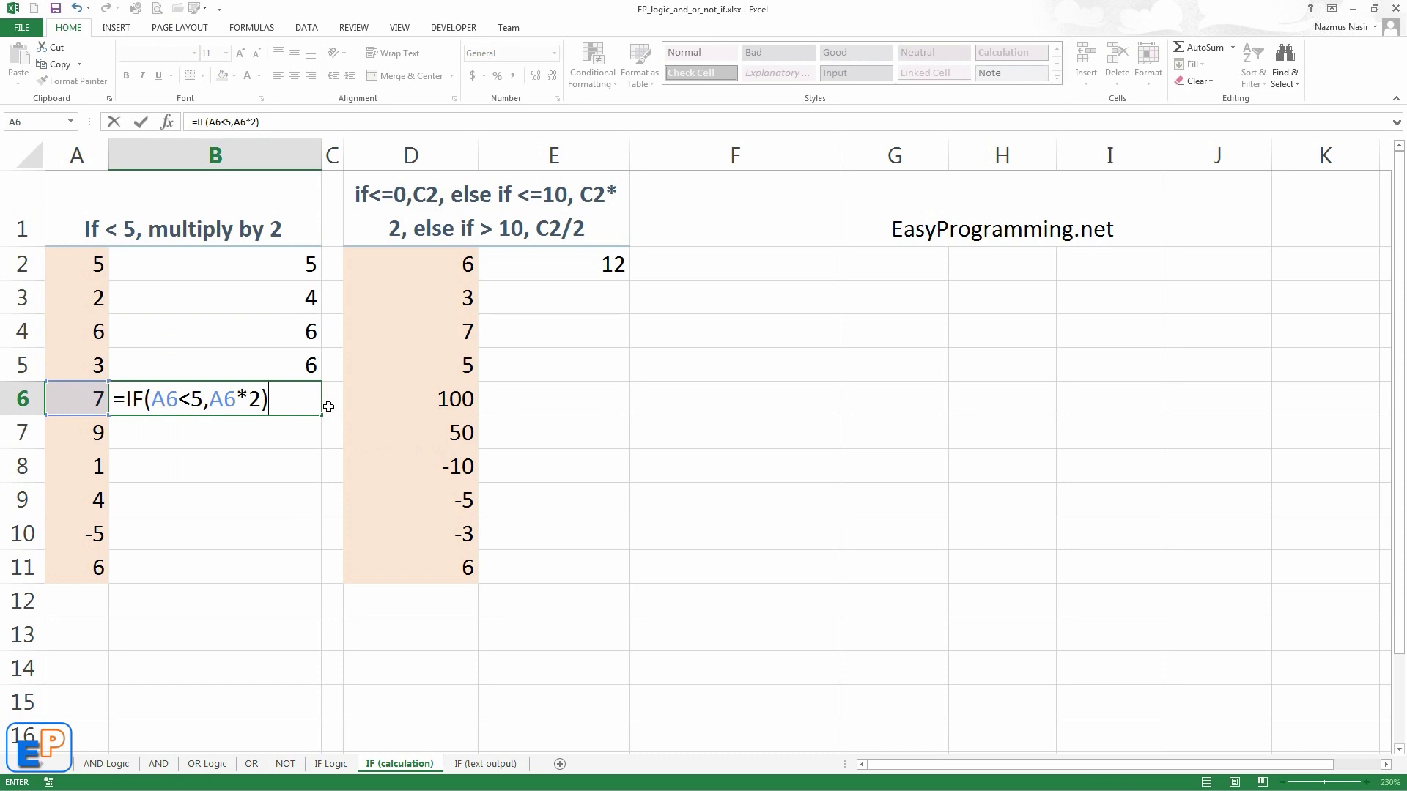
pyautogui.press('Return')
pyautogui.click(283, 391)
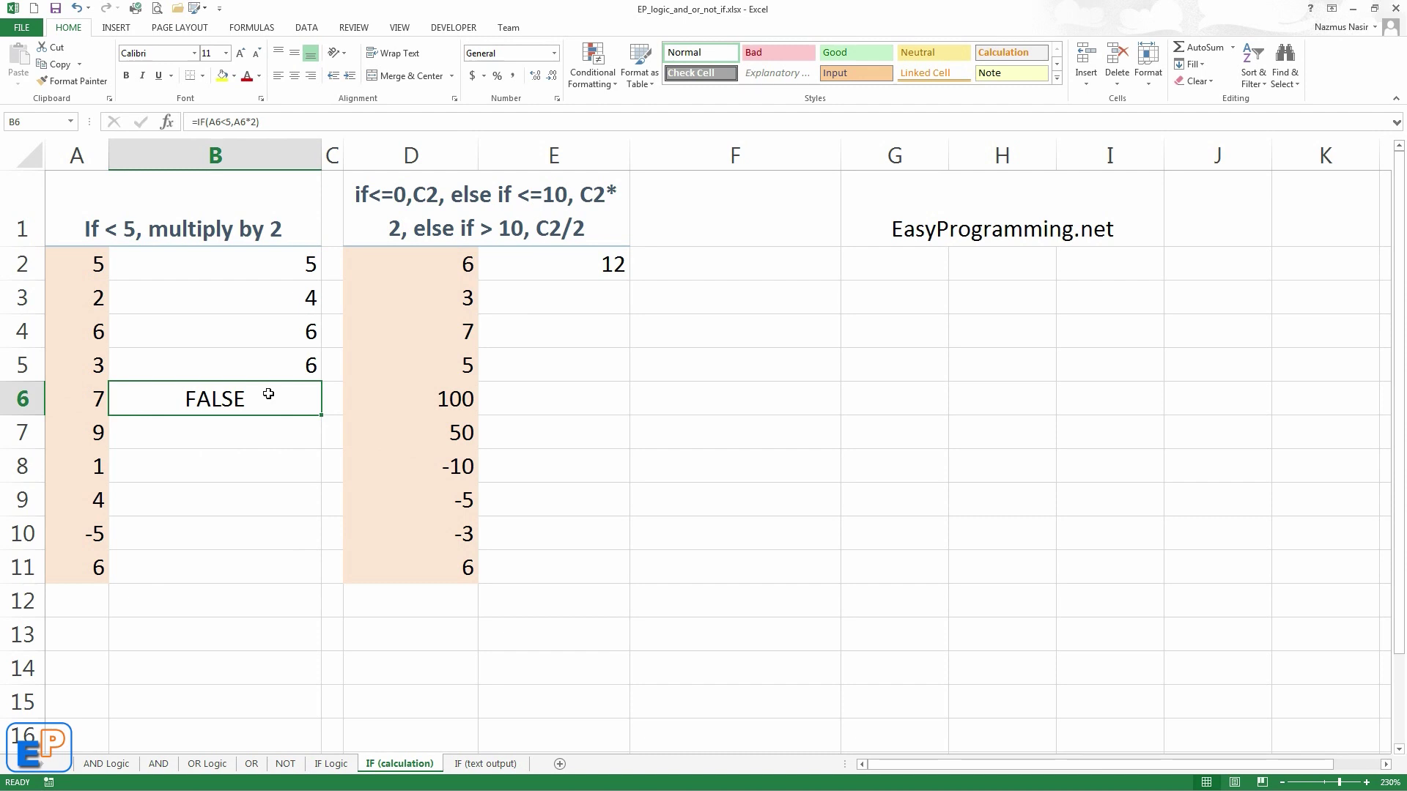
pyautogui.moveTo(321, 415); pyautogui.dragTo(295, 580)
# - Check the B7–B9 results against A7 and A11, then view E2's nested IF formula
pyautogui.click(300, 460)
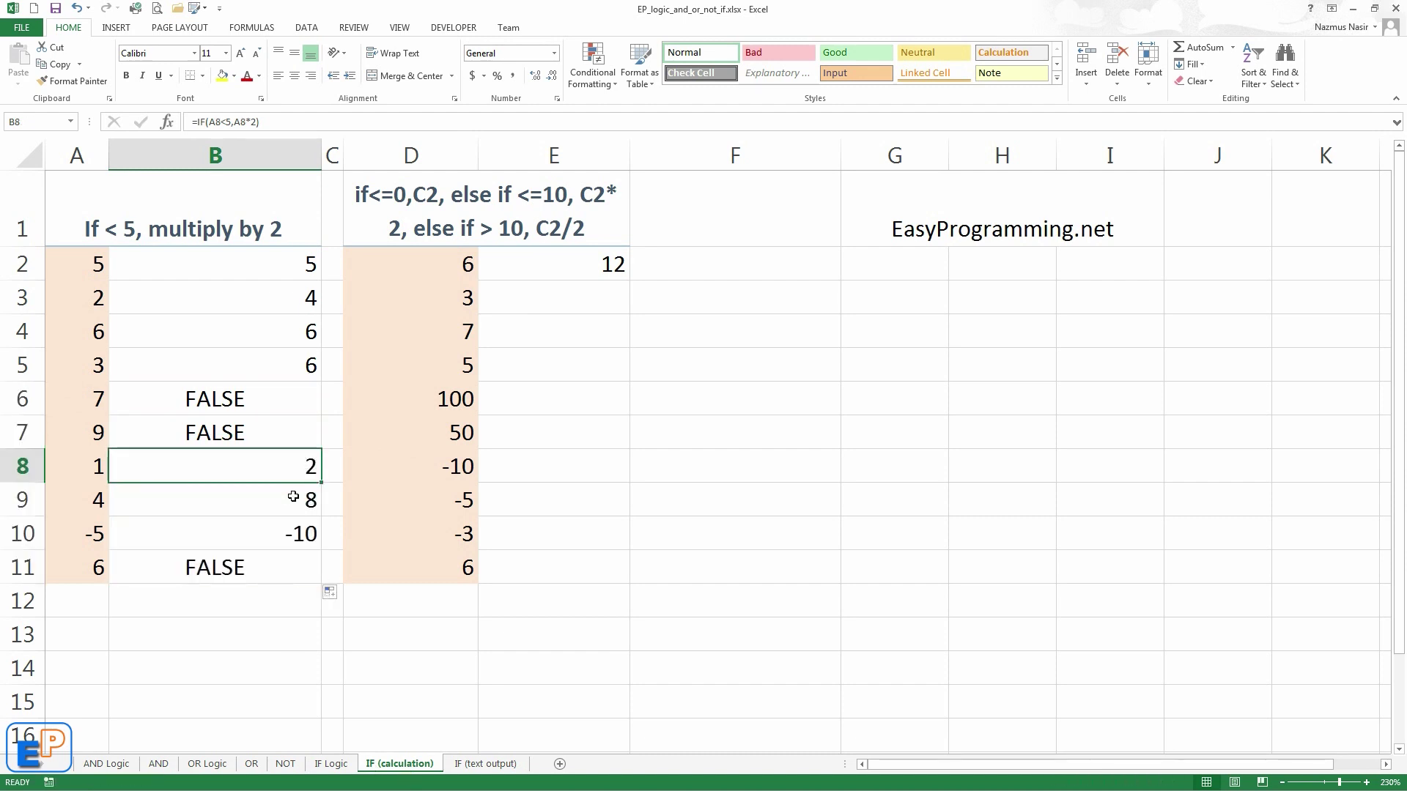
pyautogui.click(217, 508)
pyautogui.click(196, 431)
pyautogui.click(84, 431)
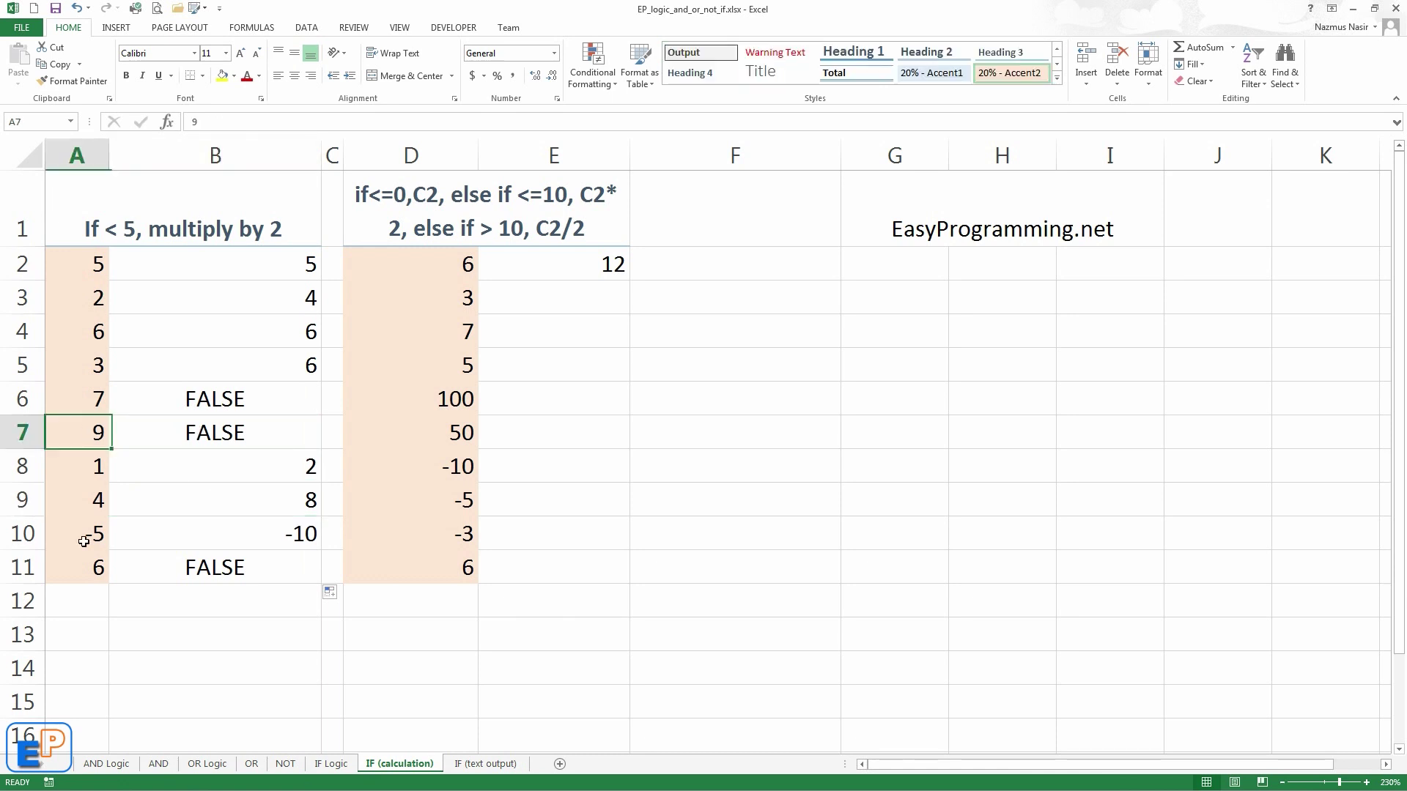
pyautogui.click(87, 561)
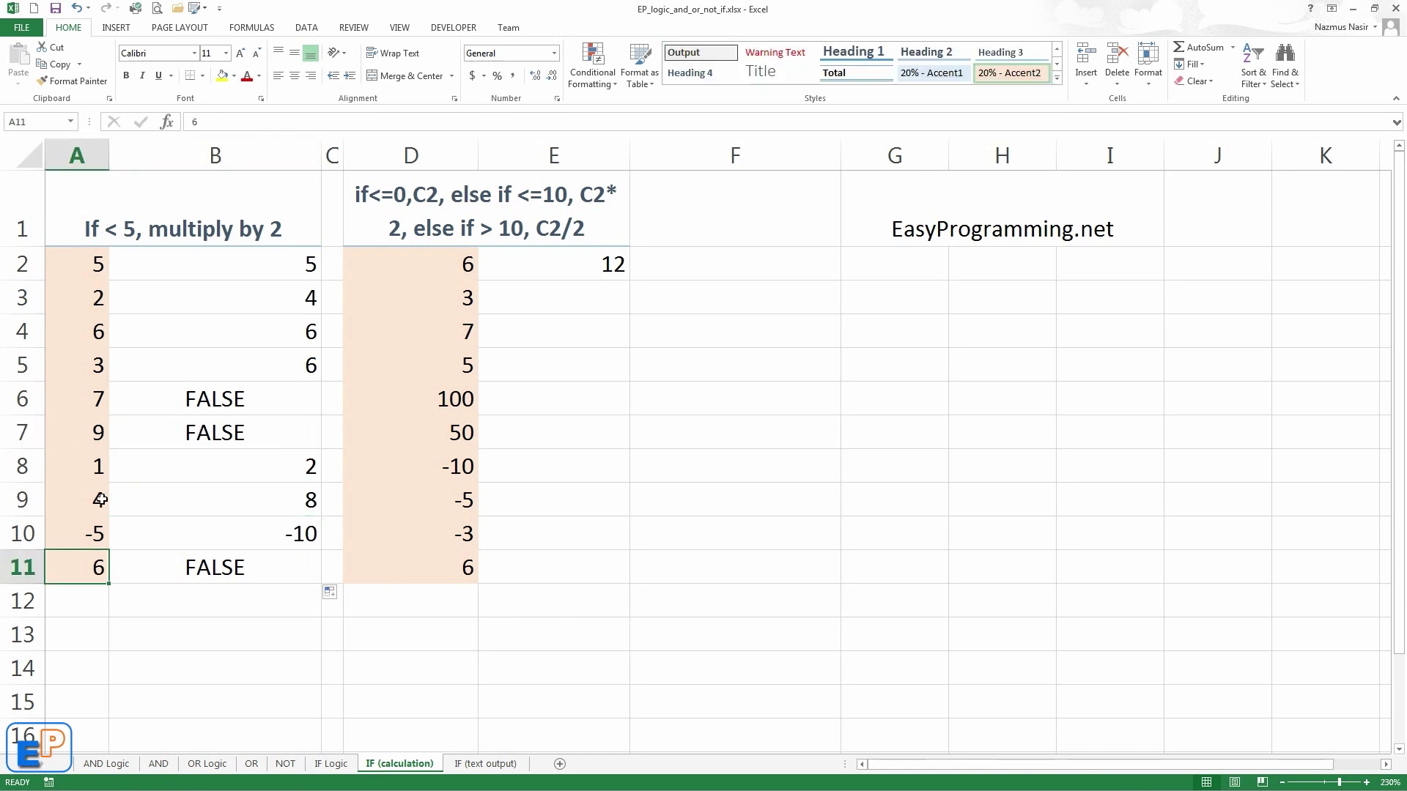
pyautogui.click(207, 439)
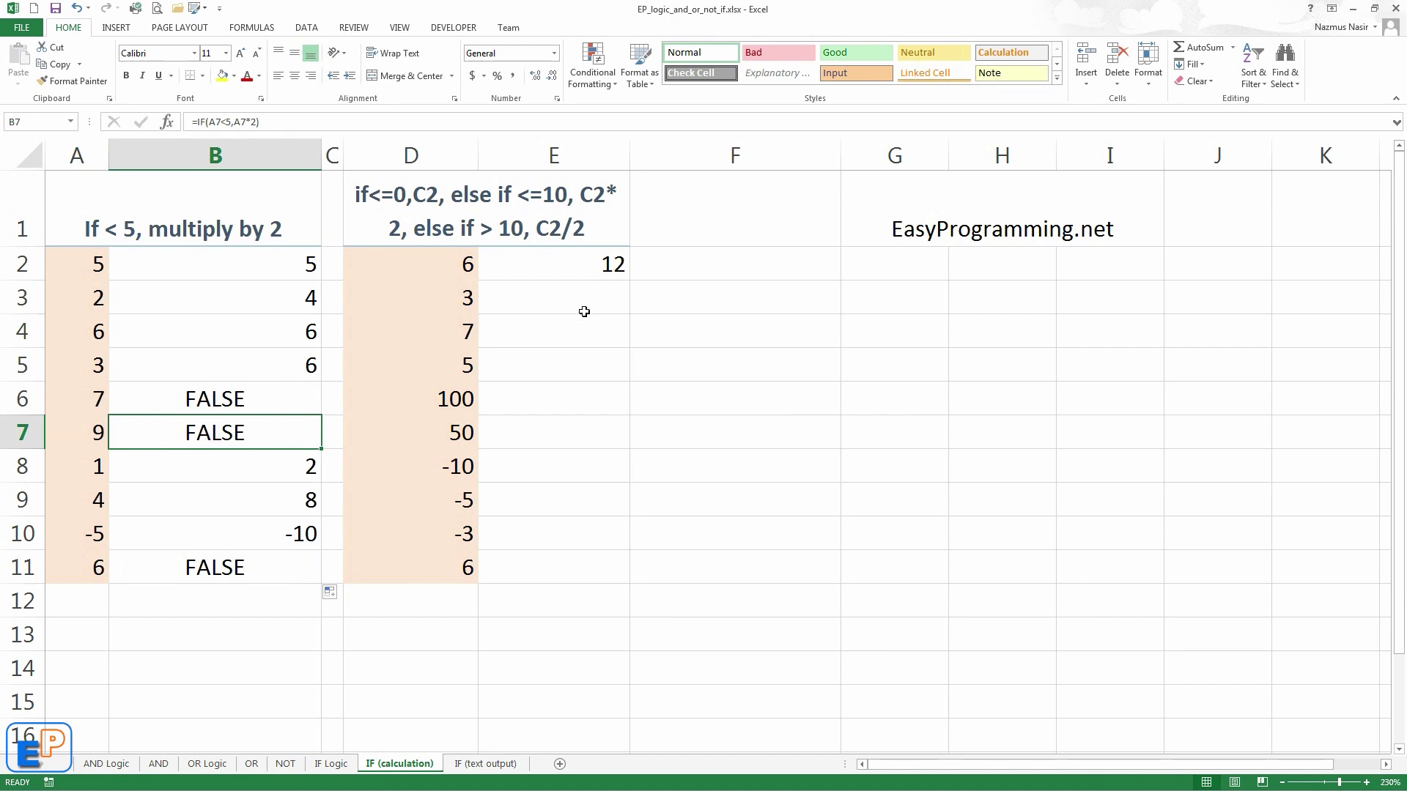
pyautogui.click(586, 267)
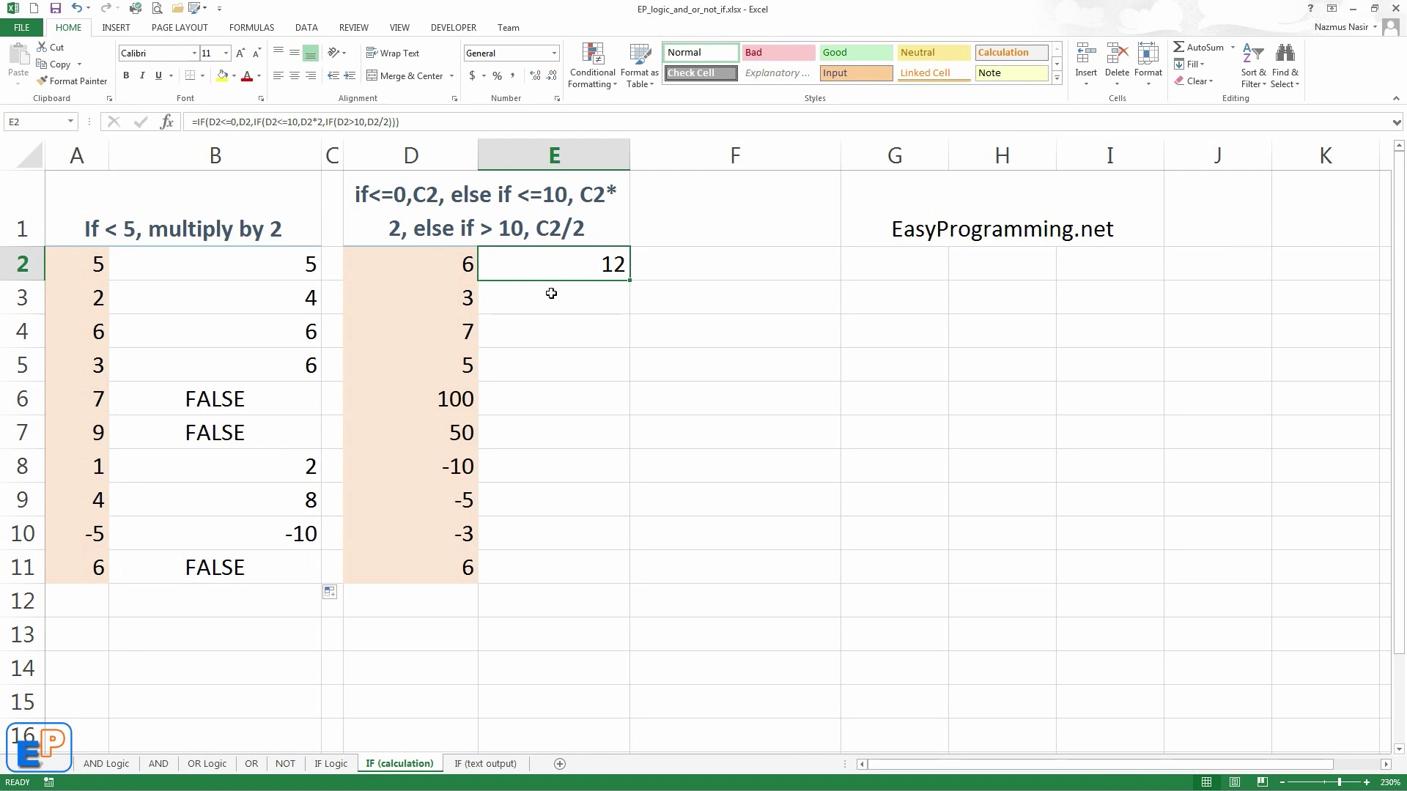
# - Change all three C2 references in the D1 heading text to D2
pyautogui.click(430, 196)
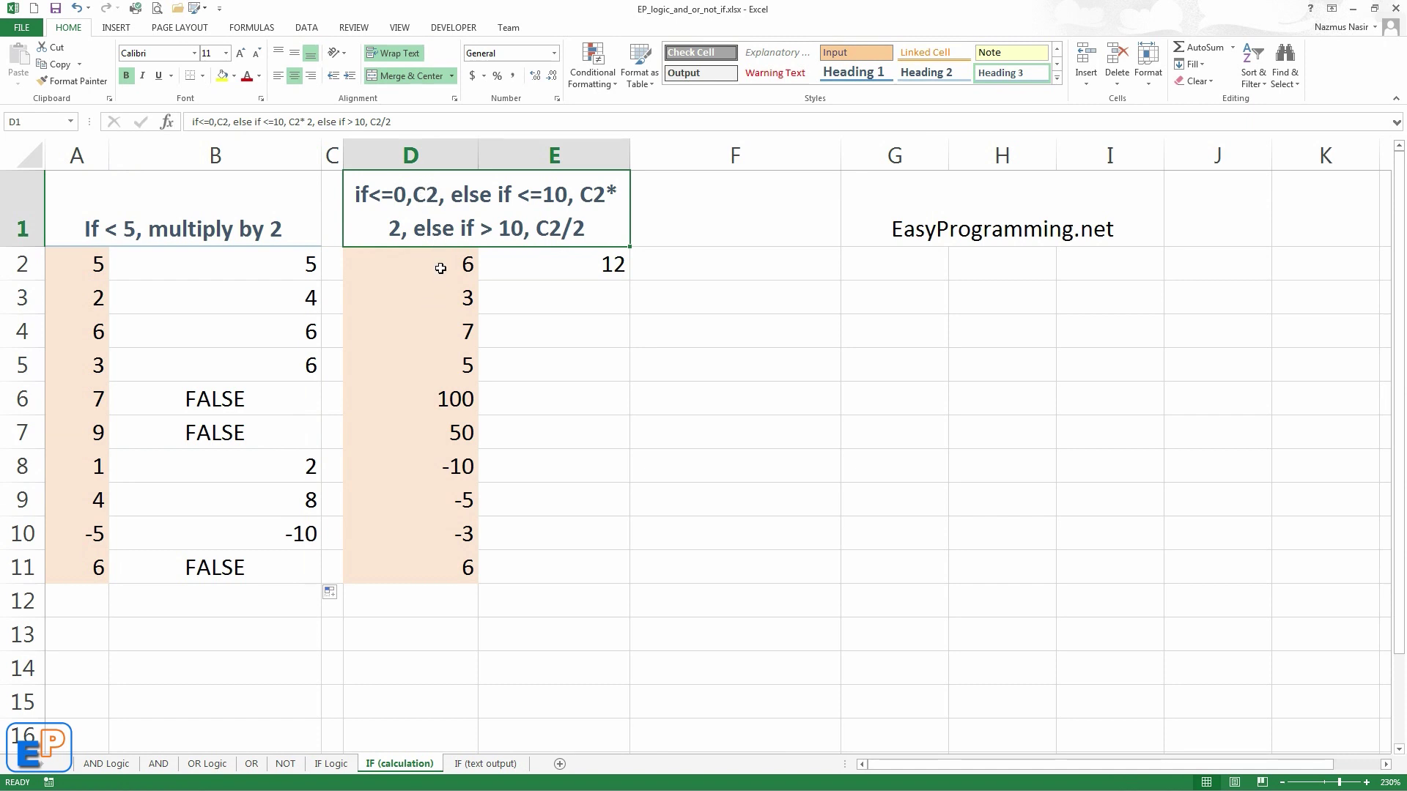
pyautogui.doubleClick(426, 196)
pyautogui.press('BackSpace')
pyautogui.write('D')
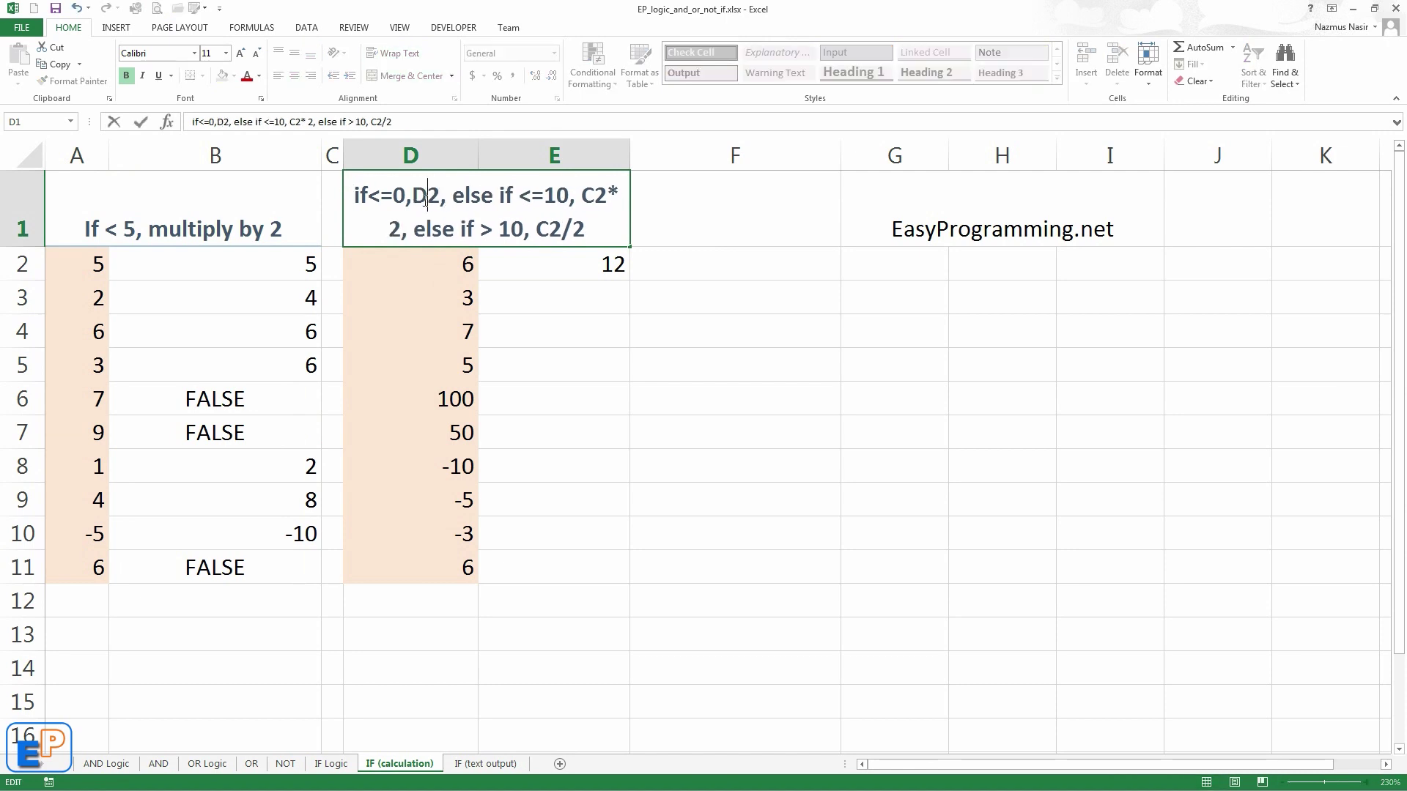
pyautogui.click(597, 196)
pyautogui.press('BackSpace')
pyautogui.write('D')
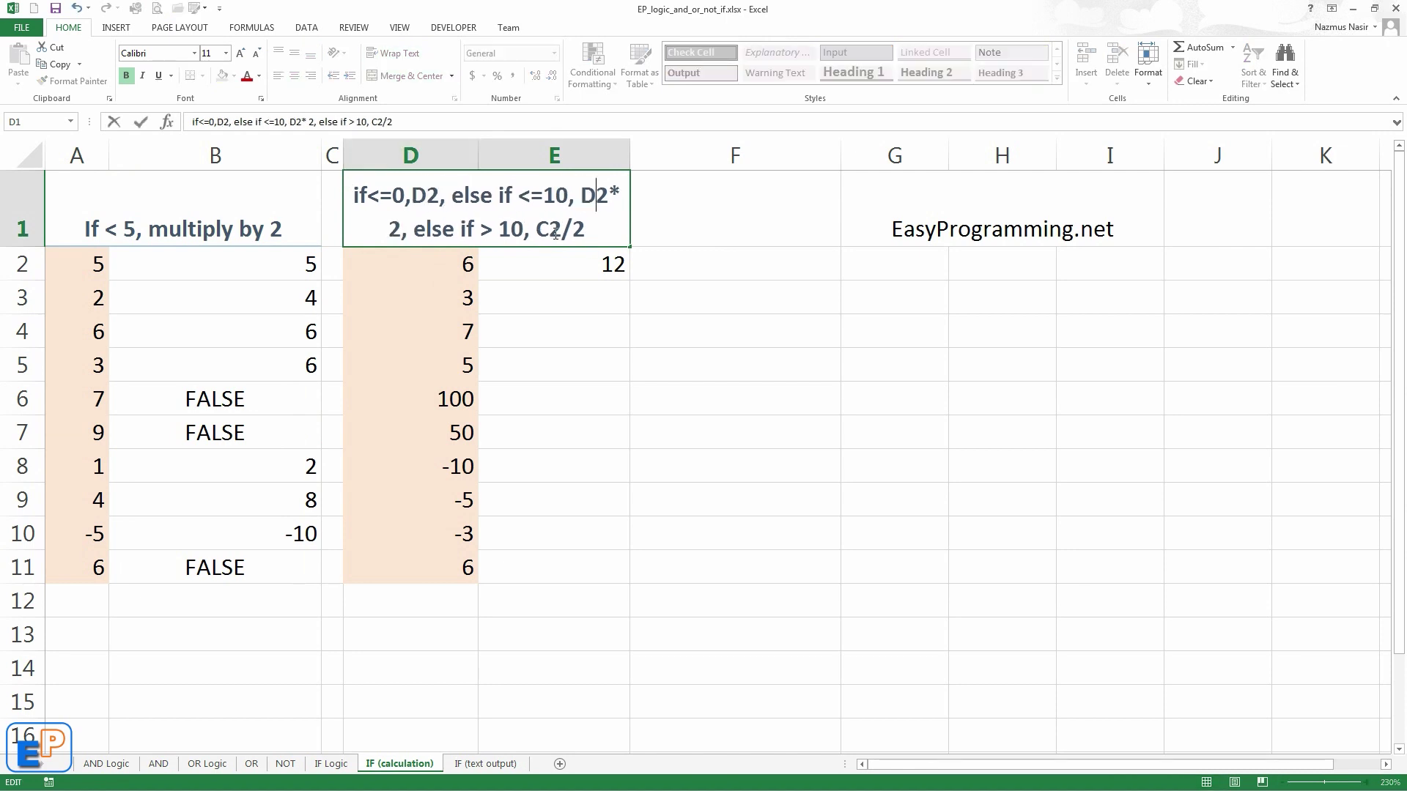
pyautogui.click(555, 235)
pyautogui.press('BackSpace')
pyautogui.write('D')
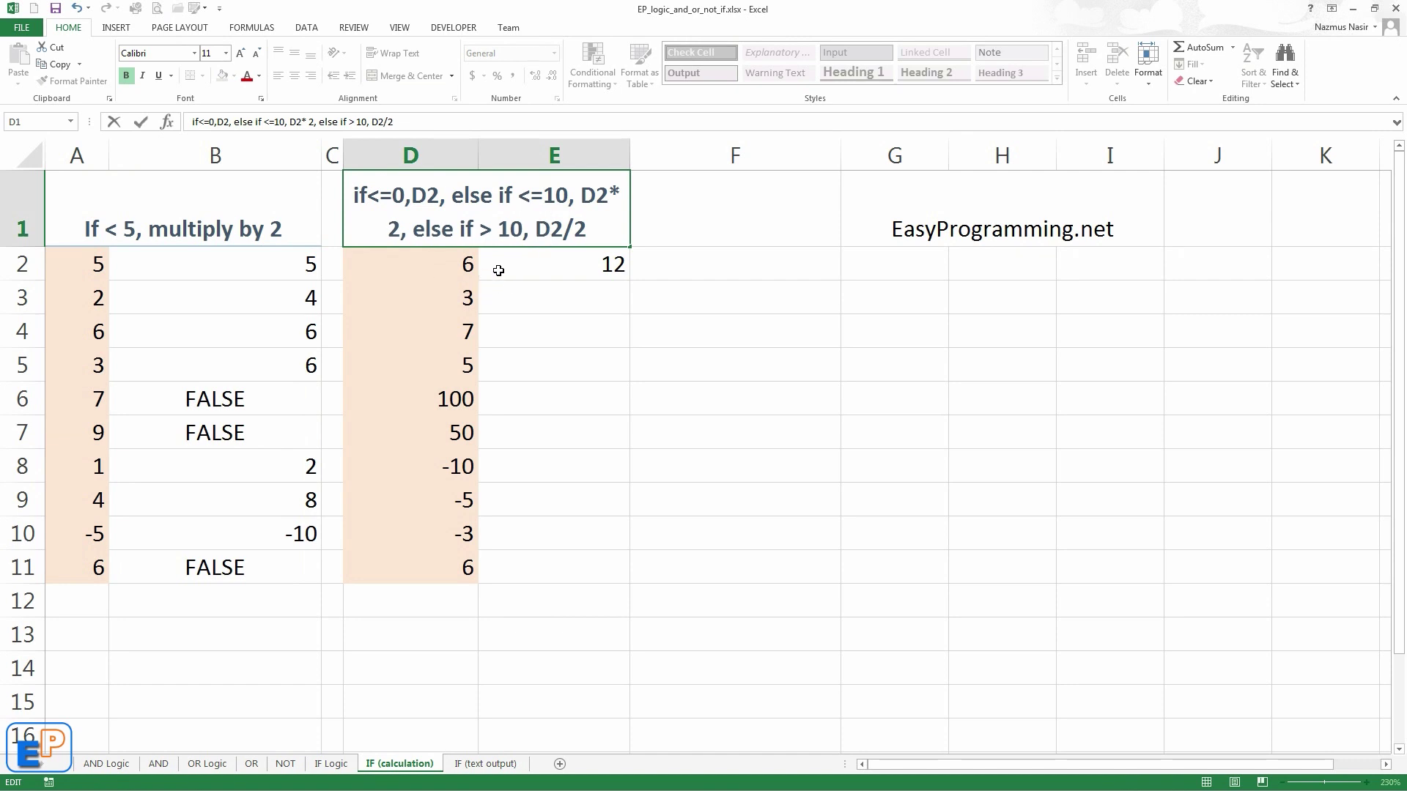
pyautogui.press('Return')
pyautogui.click(516, 224)
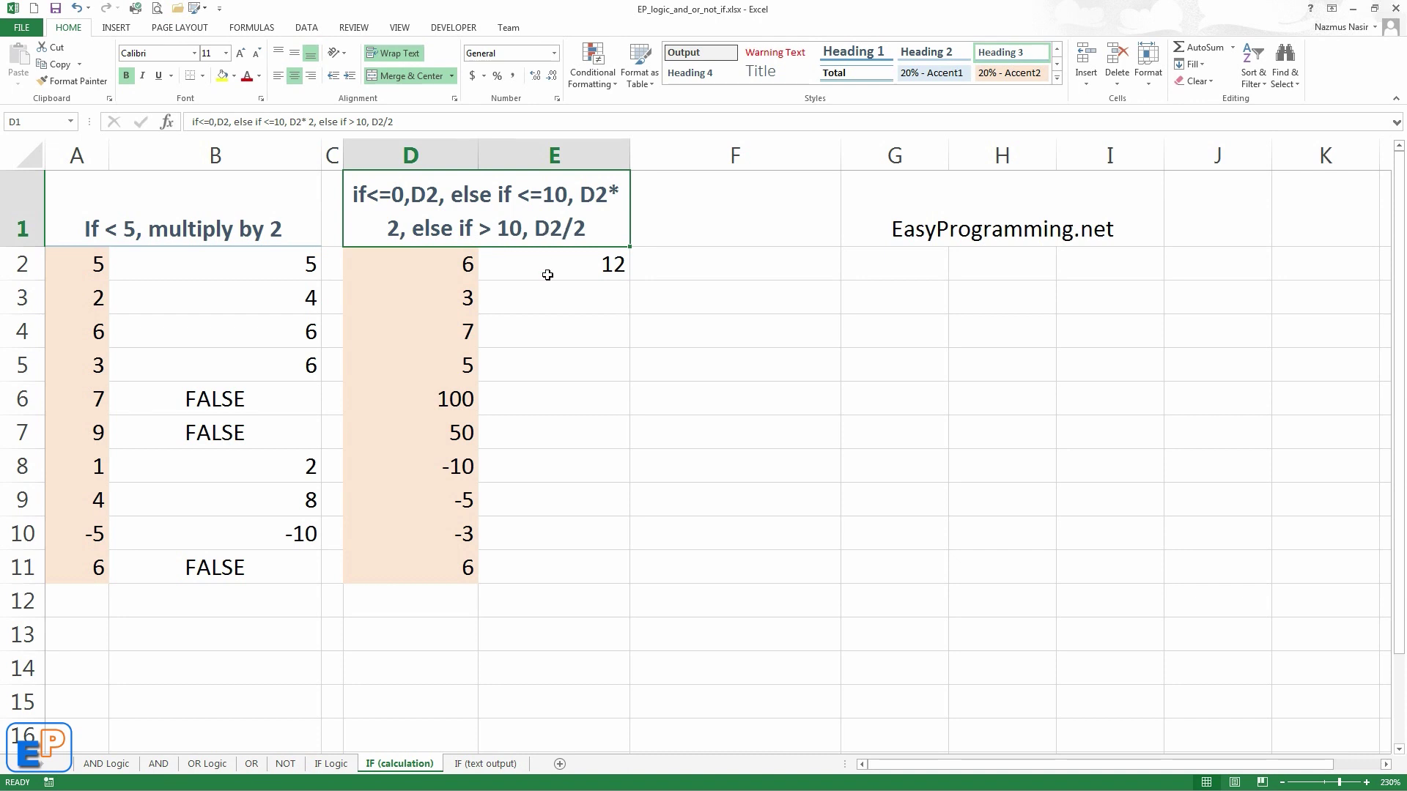
# - Start E3's formula as =IF(D3<=0,D2,IF(D3<=10, fixing a mistyped minus sign
pyautogui.click(580, 293)
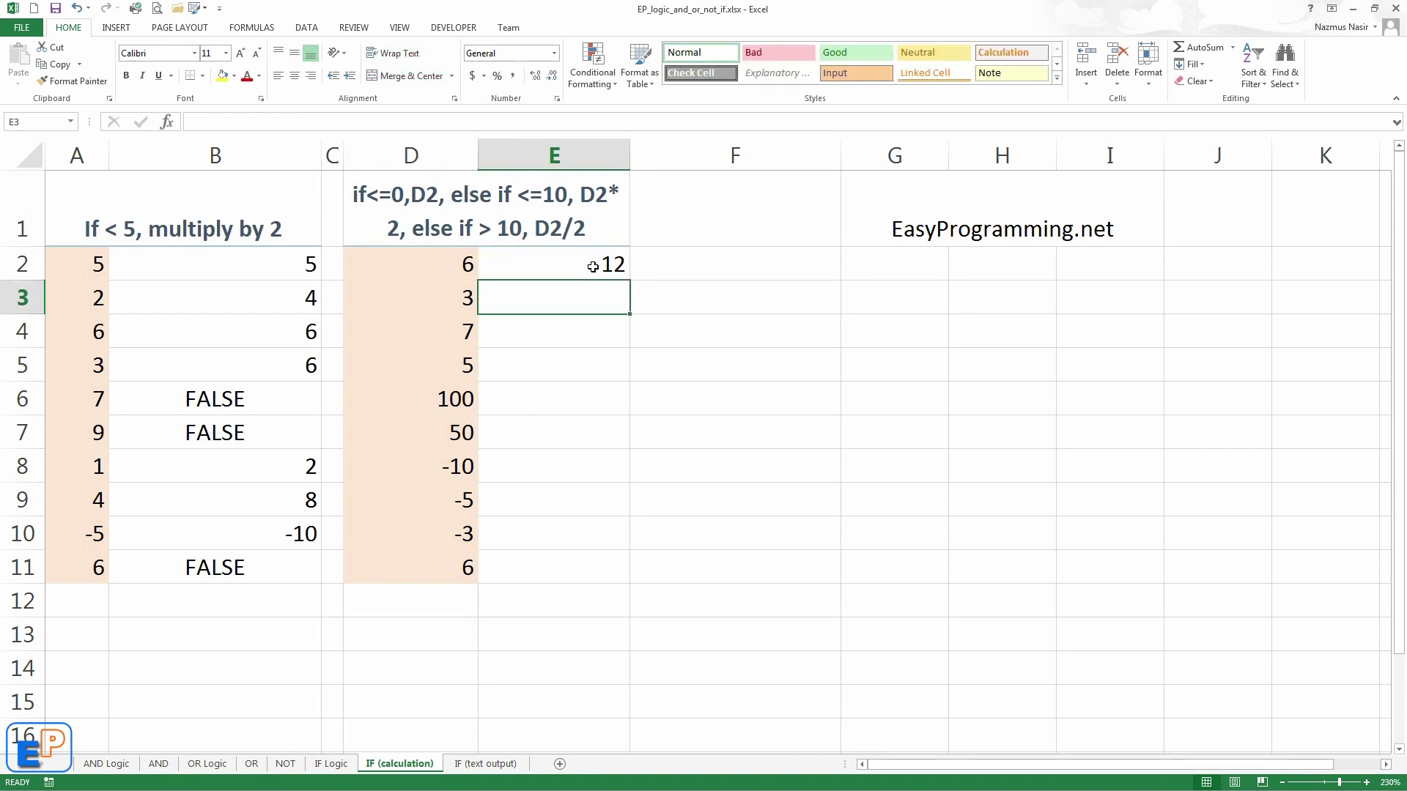
pyautogui.write('=IF(')
pyautogui.press('Left')
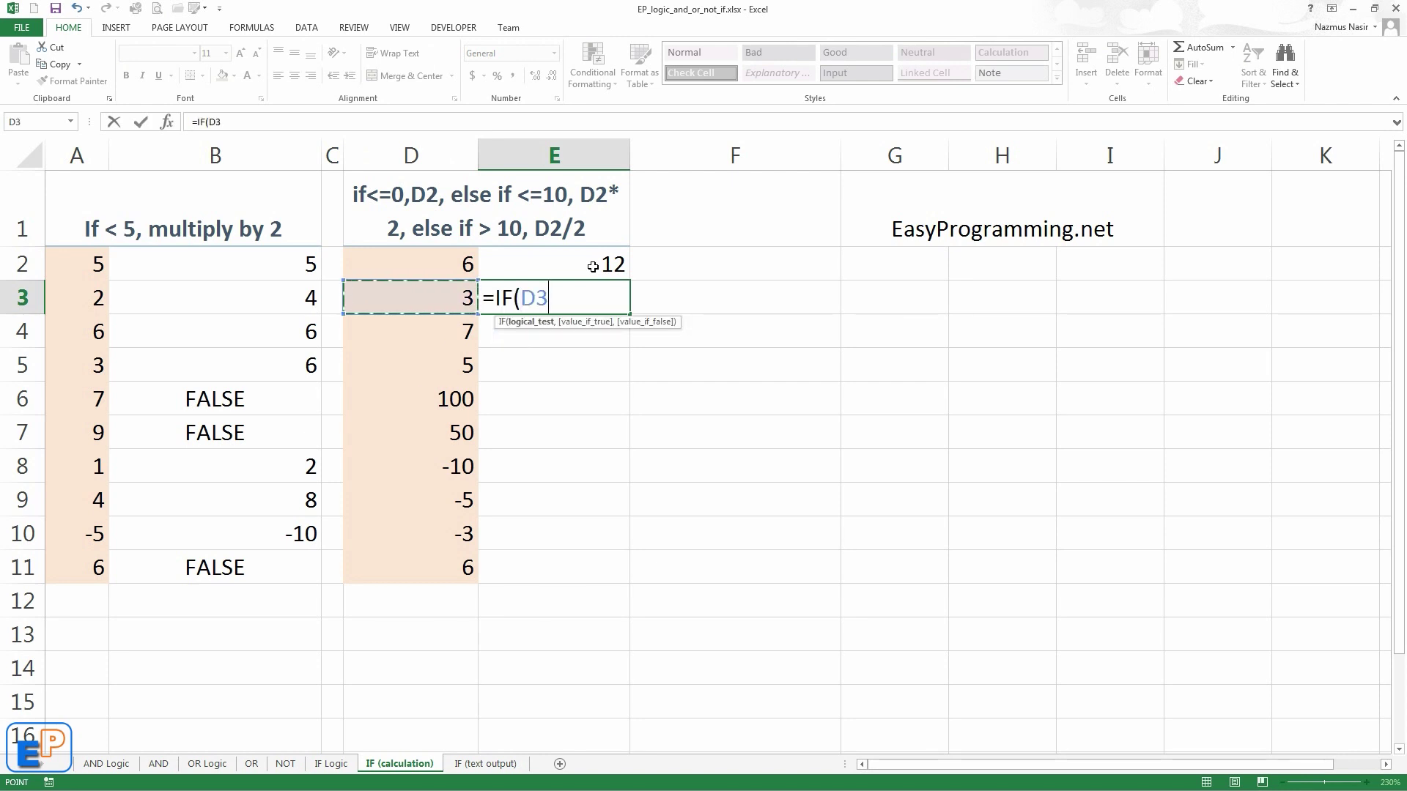
pyautogui.write('<=0')
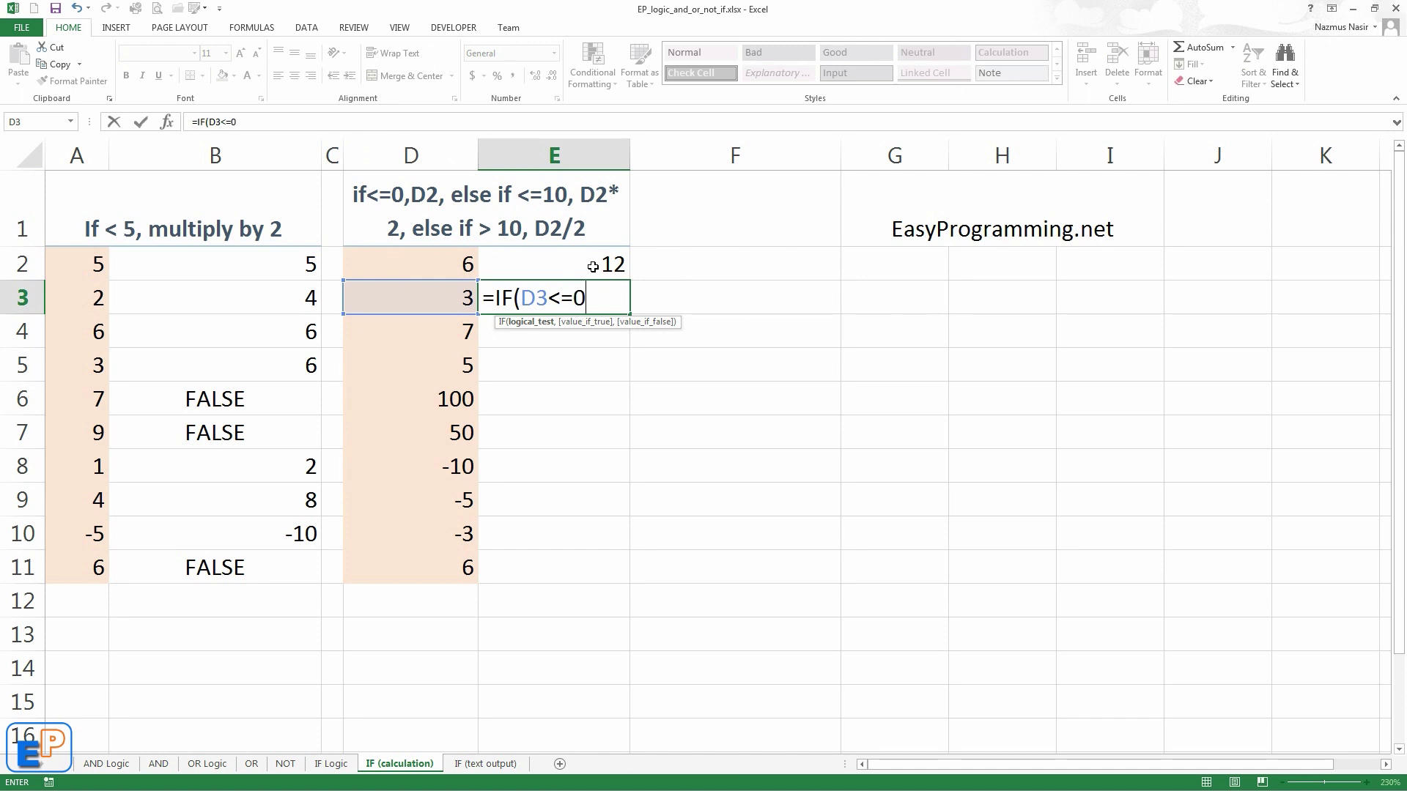
pyautogui.write(',D')
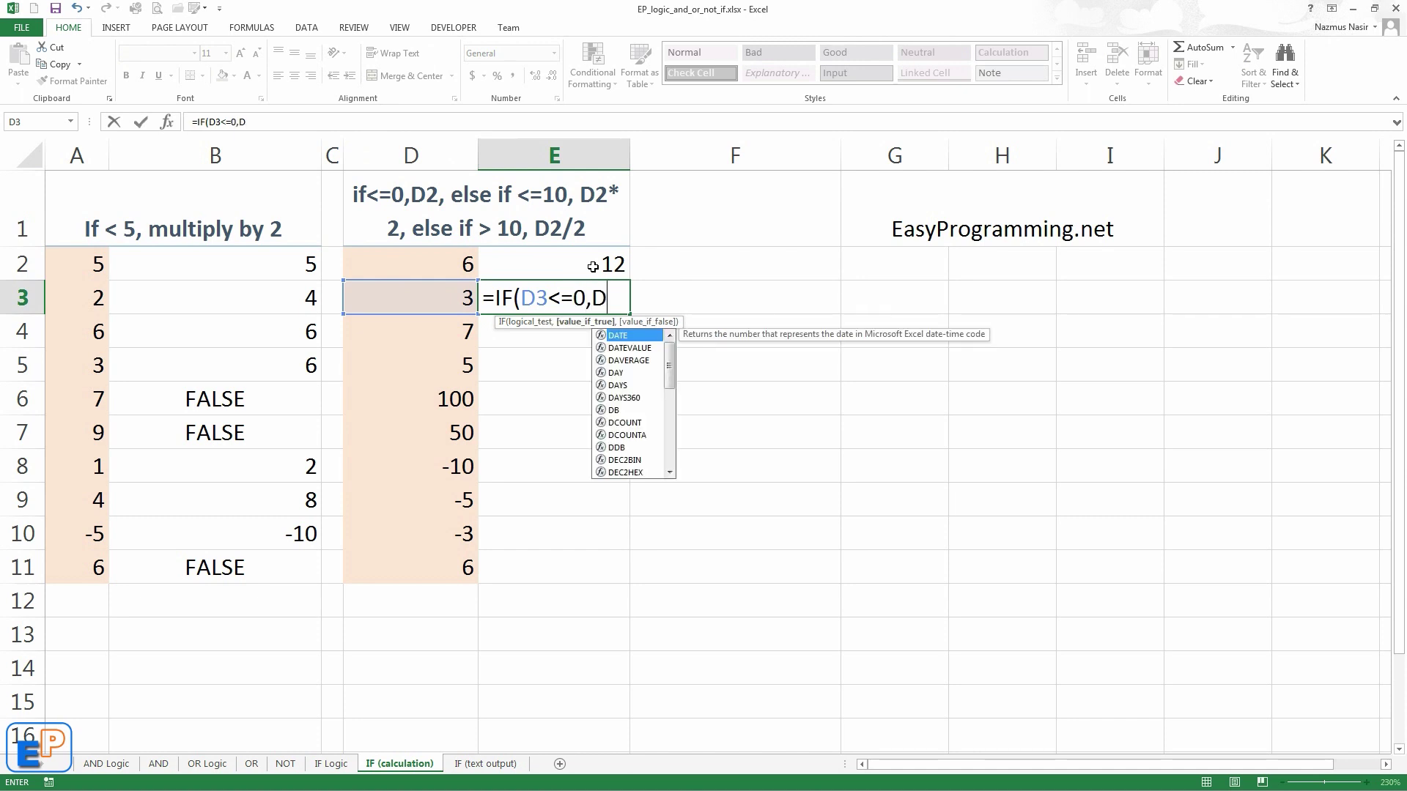
pyautogui.write('2')
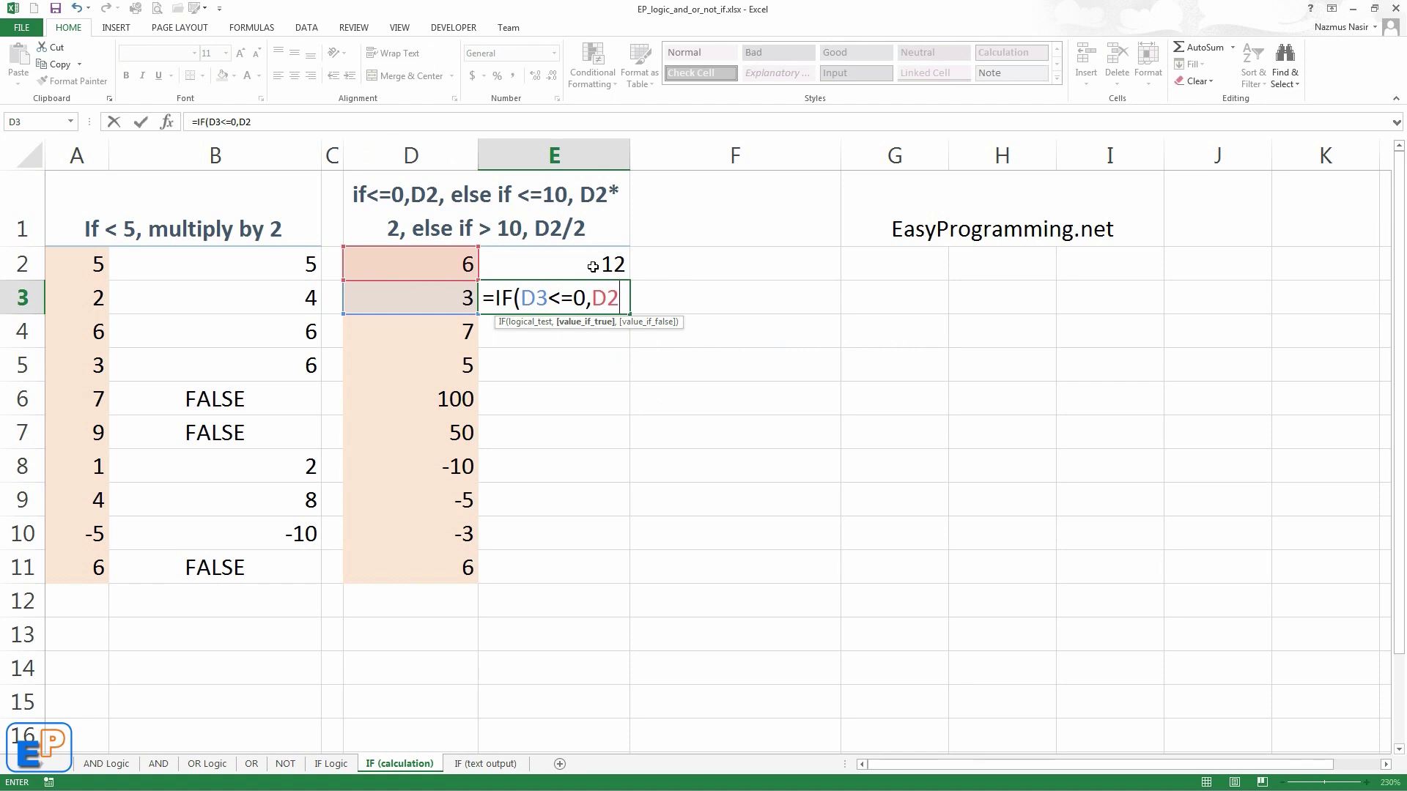
pyautogui.write(',if')
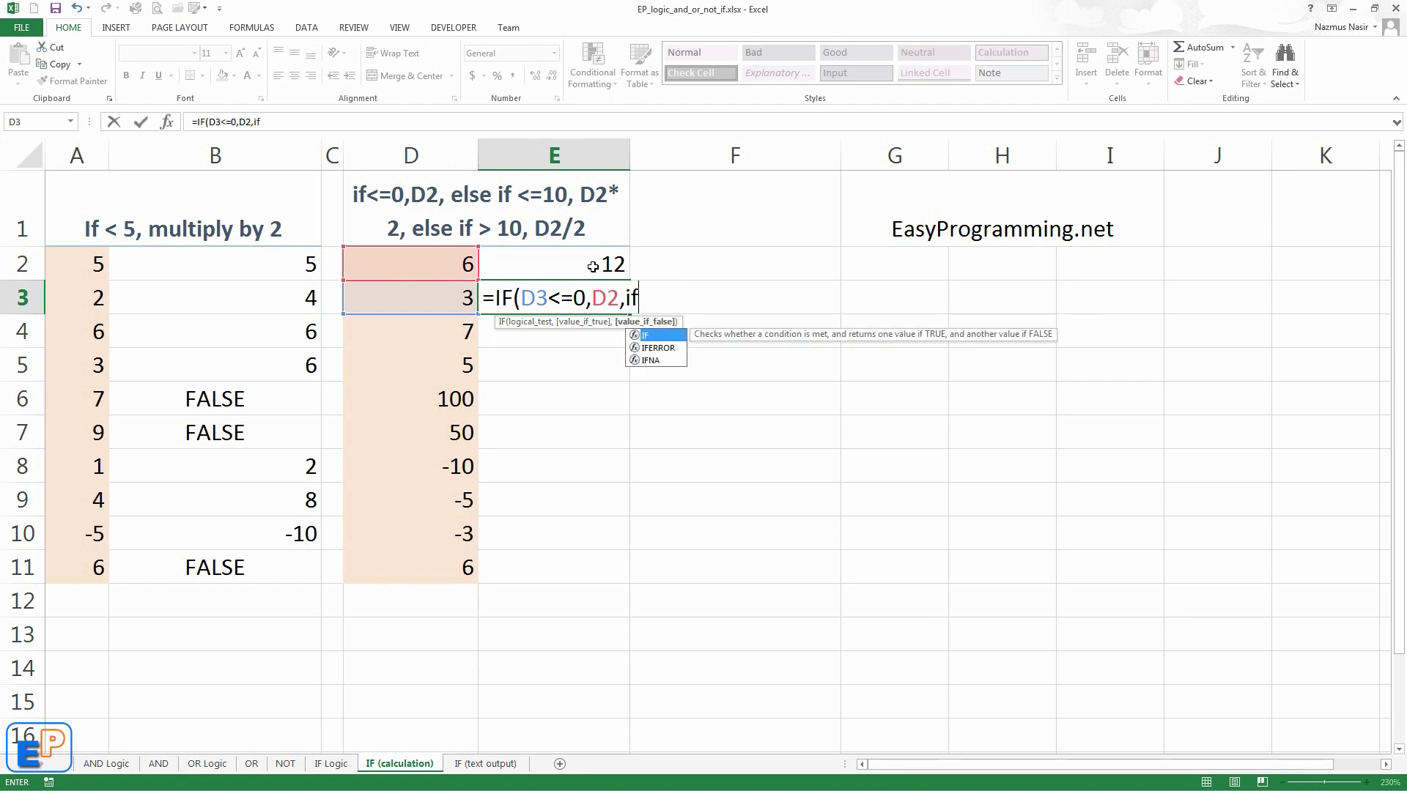
pyautogui.press('Tab')
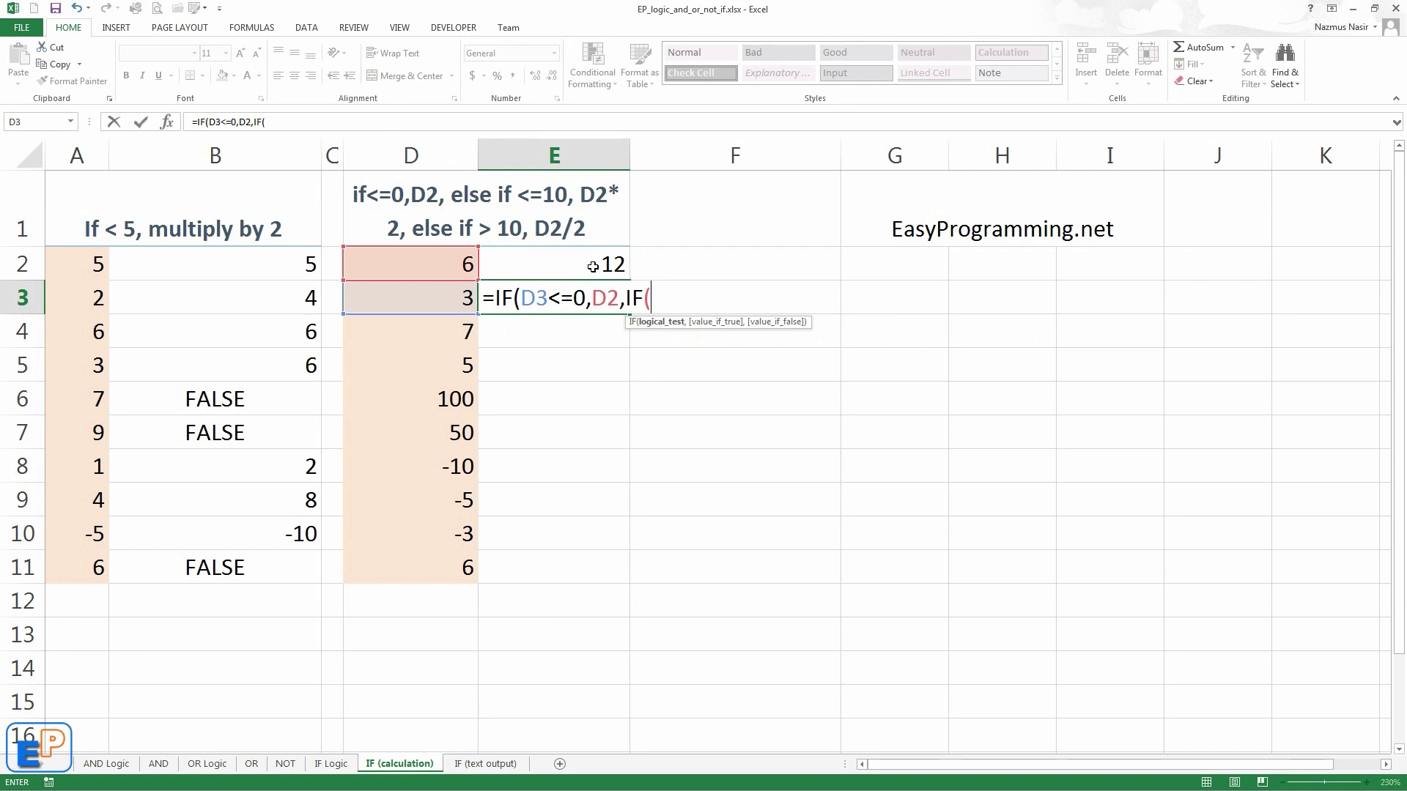
pyautogui.click(405, 296)
pyautogui.write('<=10')
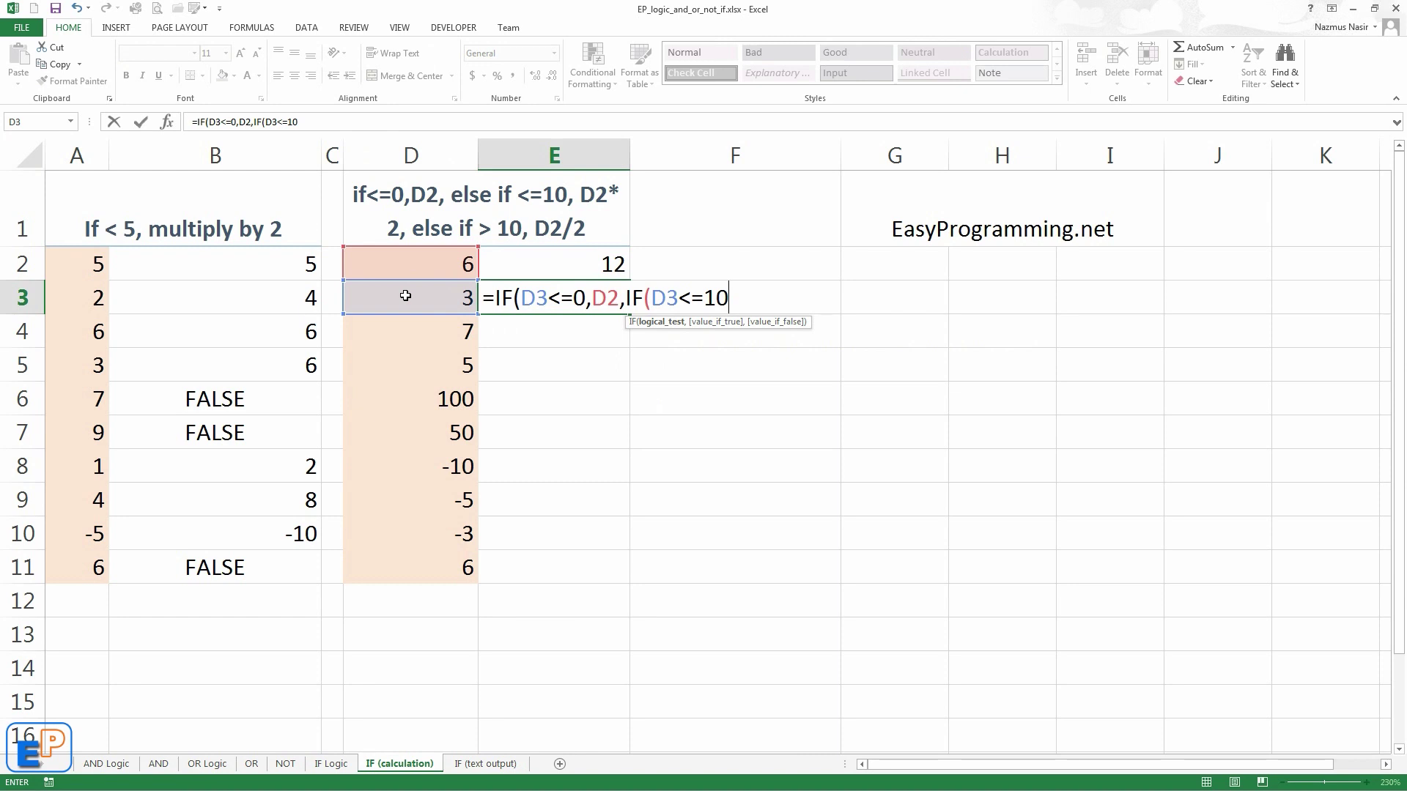
# - Finish it with ,D3*2,IF(D3>10,D3/2))) and enter it, showing 6
pyautogui.write(',')
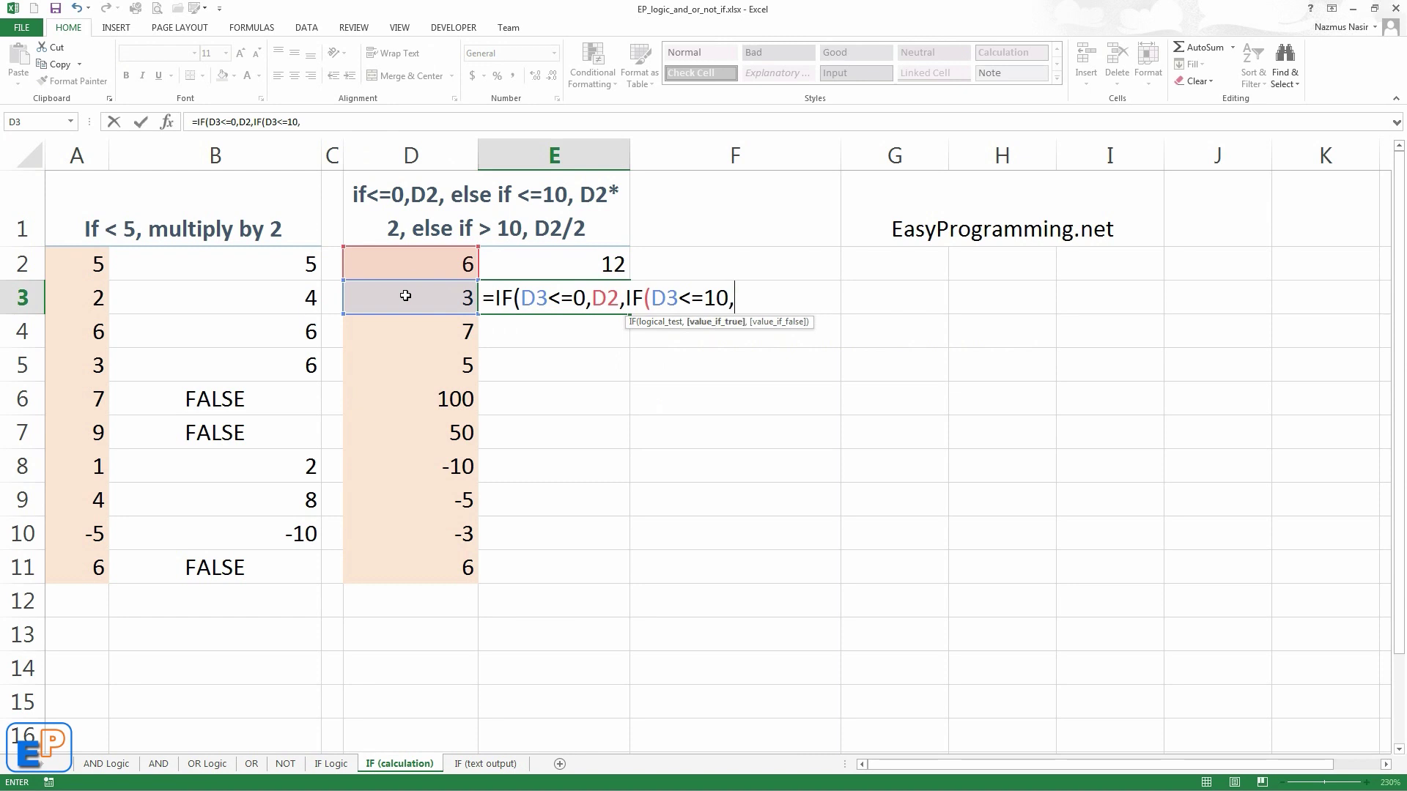
pyautogui.write('D3*2,')
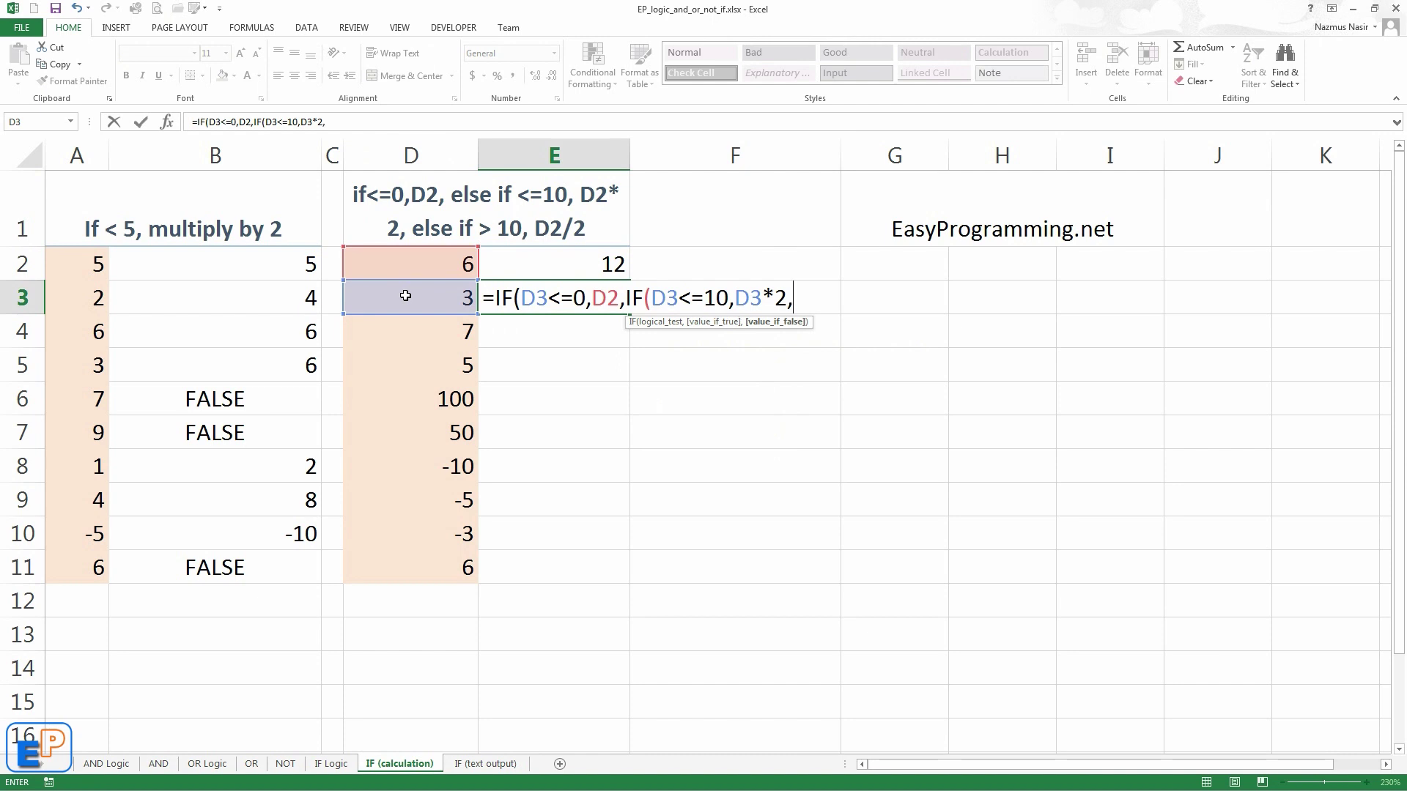
pyautogui.write('if')
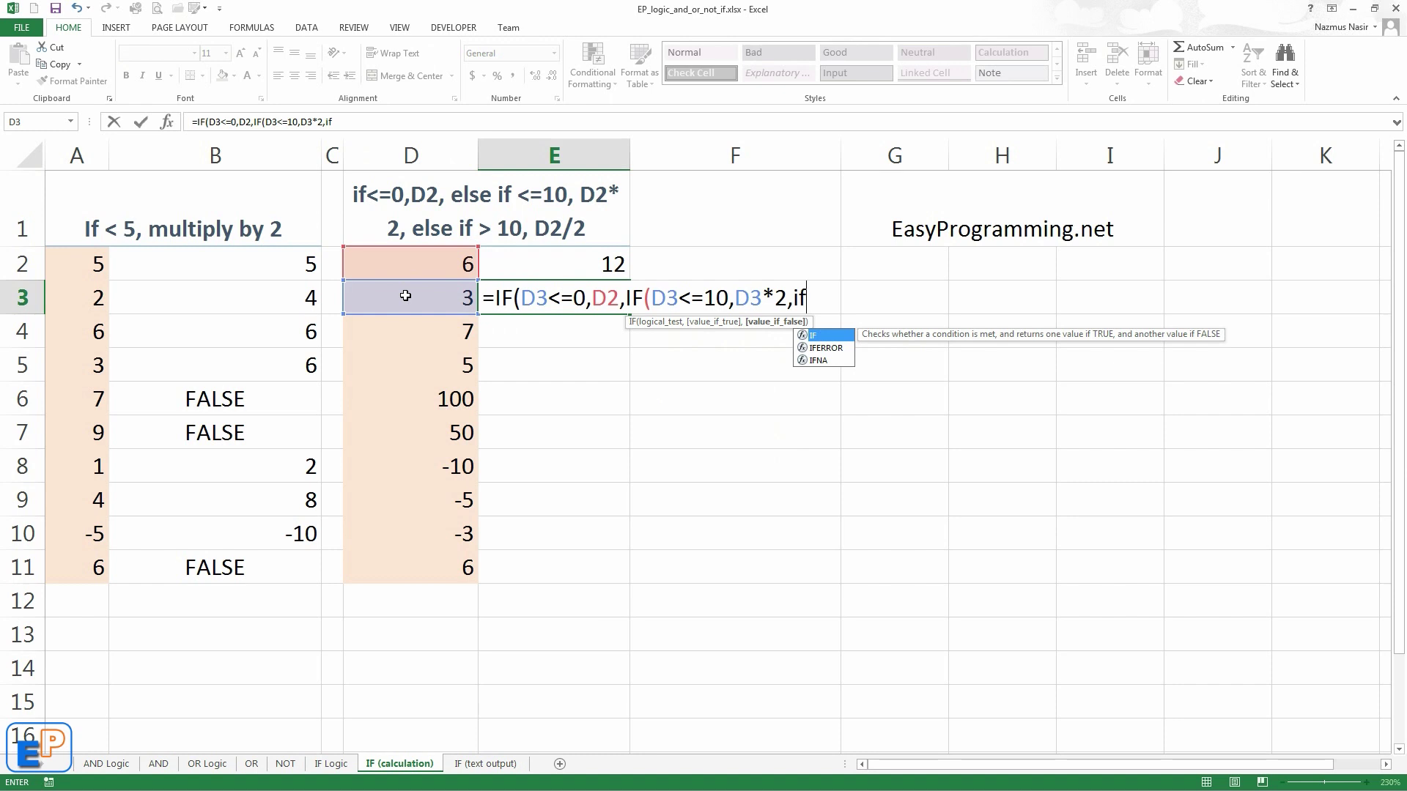
pyautogui.write('(d3')
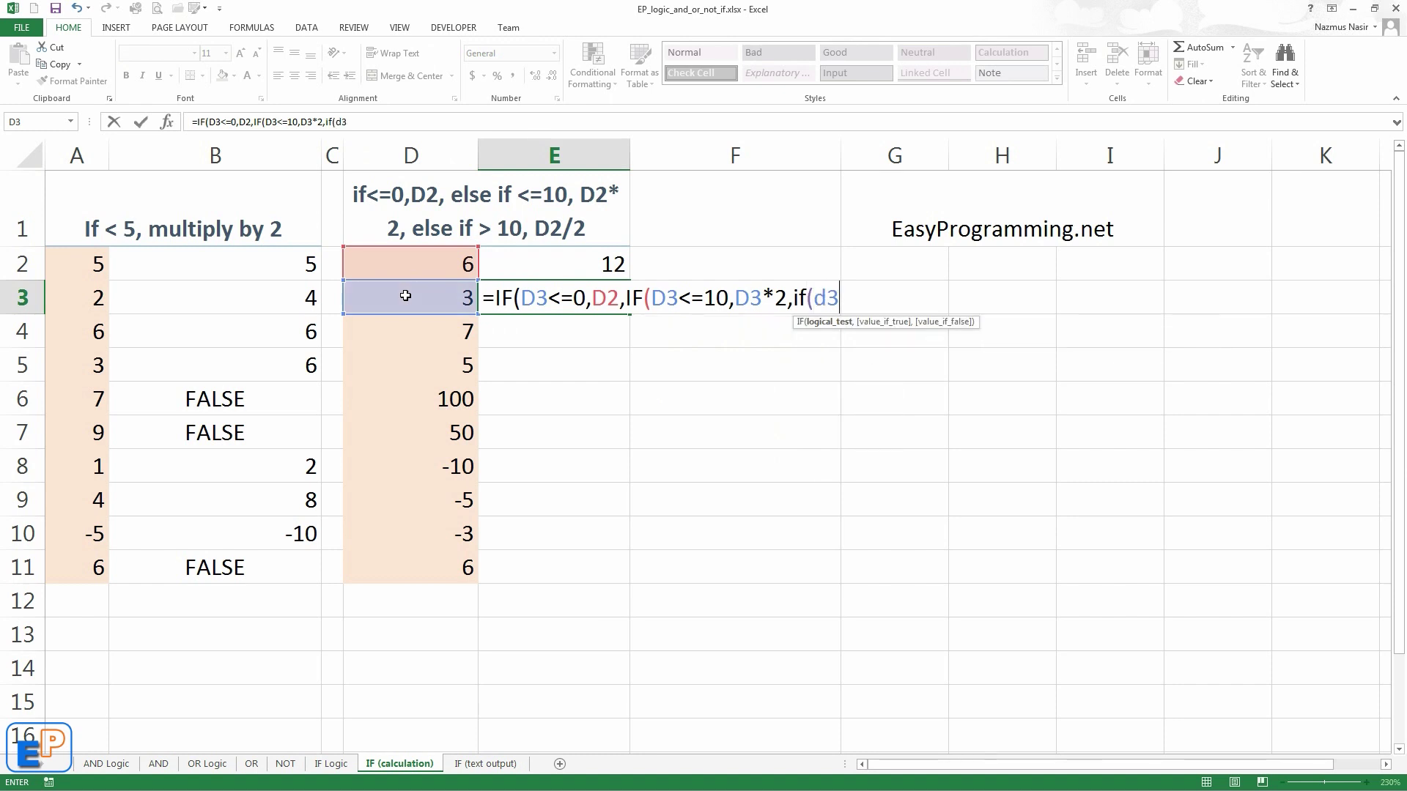
pyautogui.write('>10,')
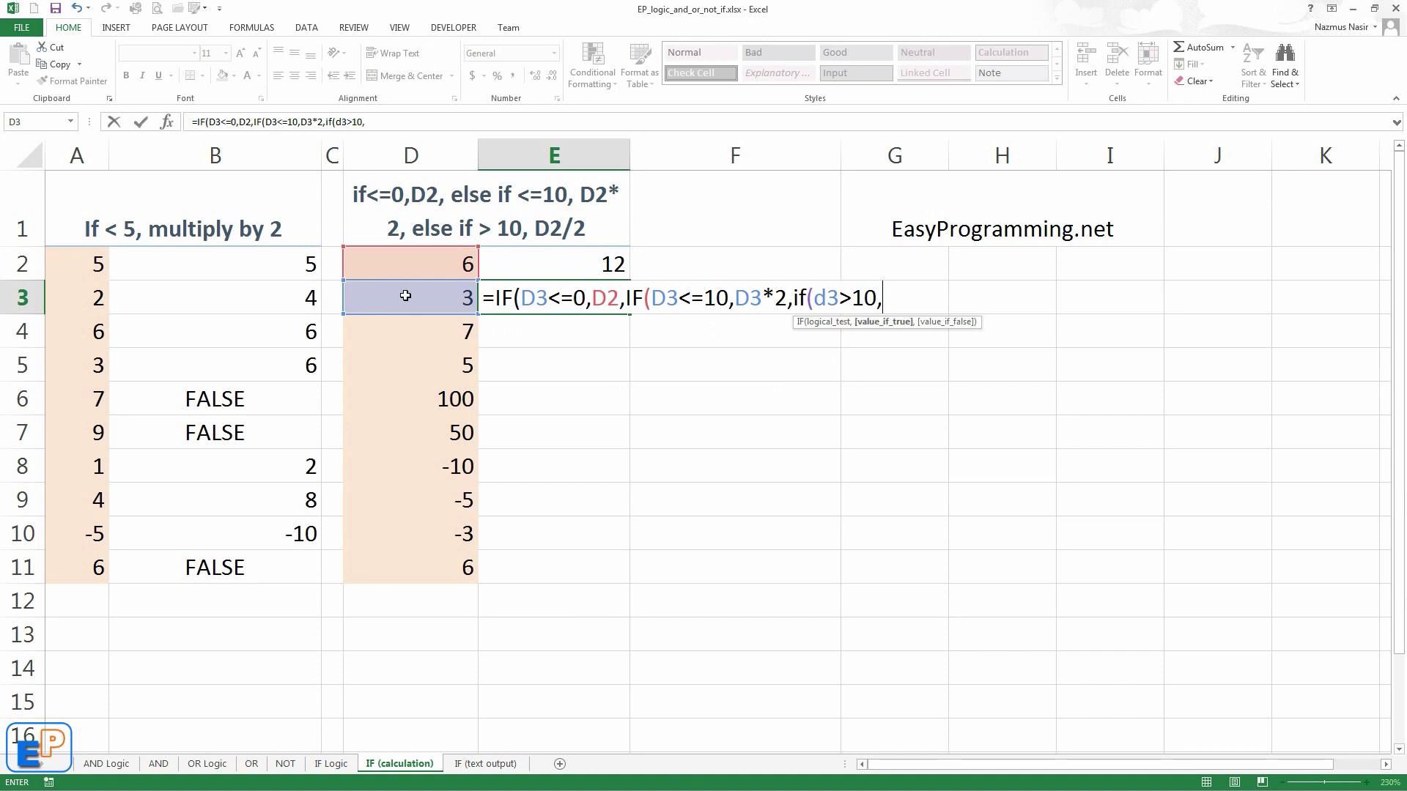
pyautogui.write('D3/2,')
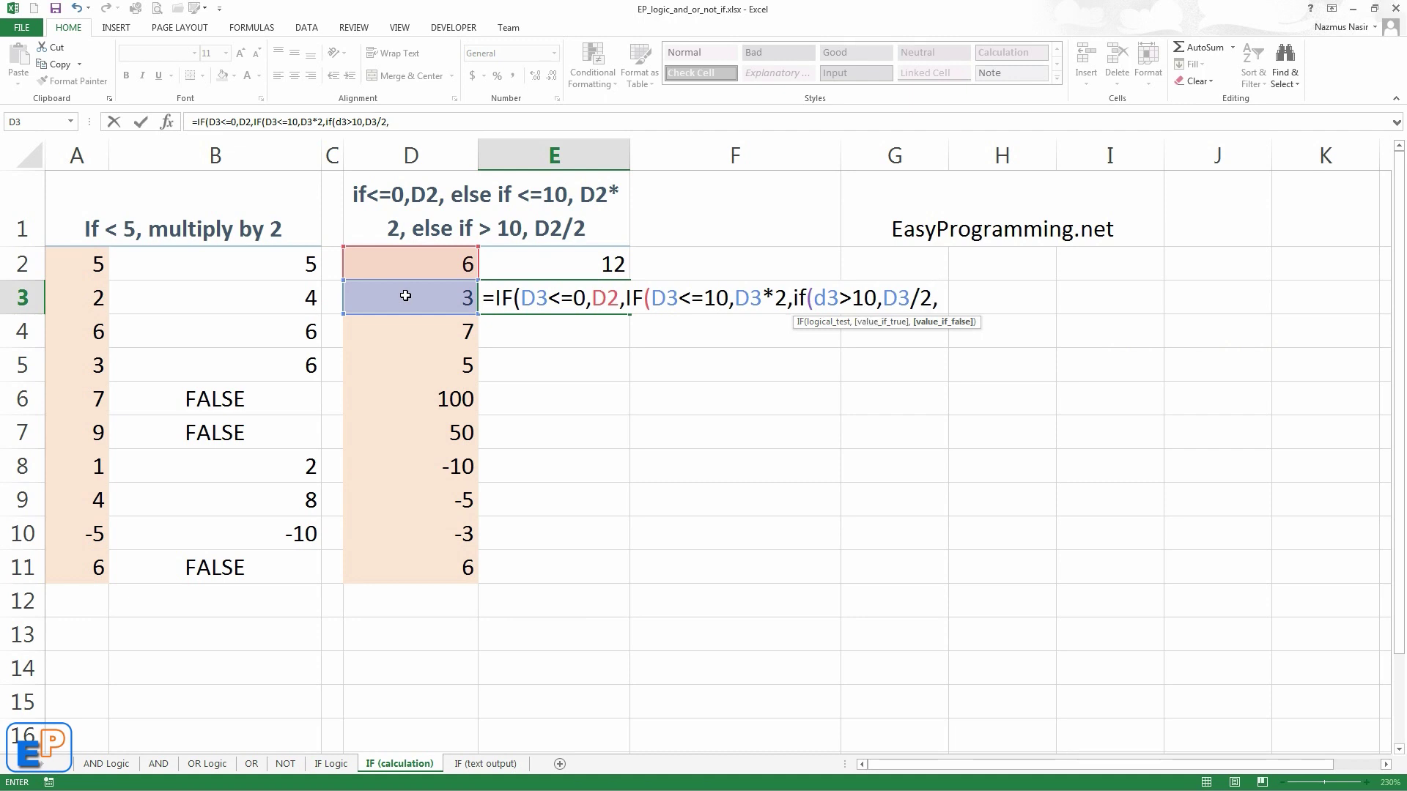
pyautogui.press('BackSpace')
pyautogui.write(')')
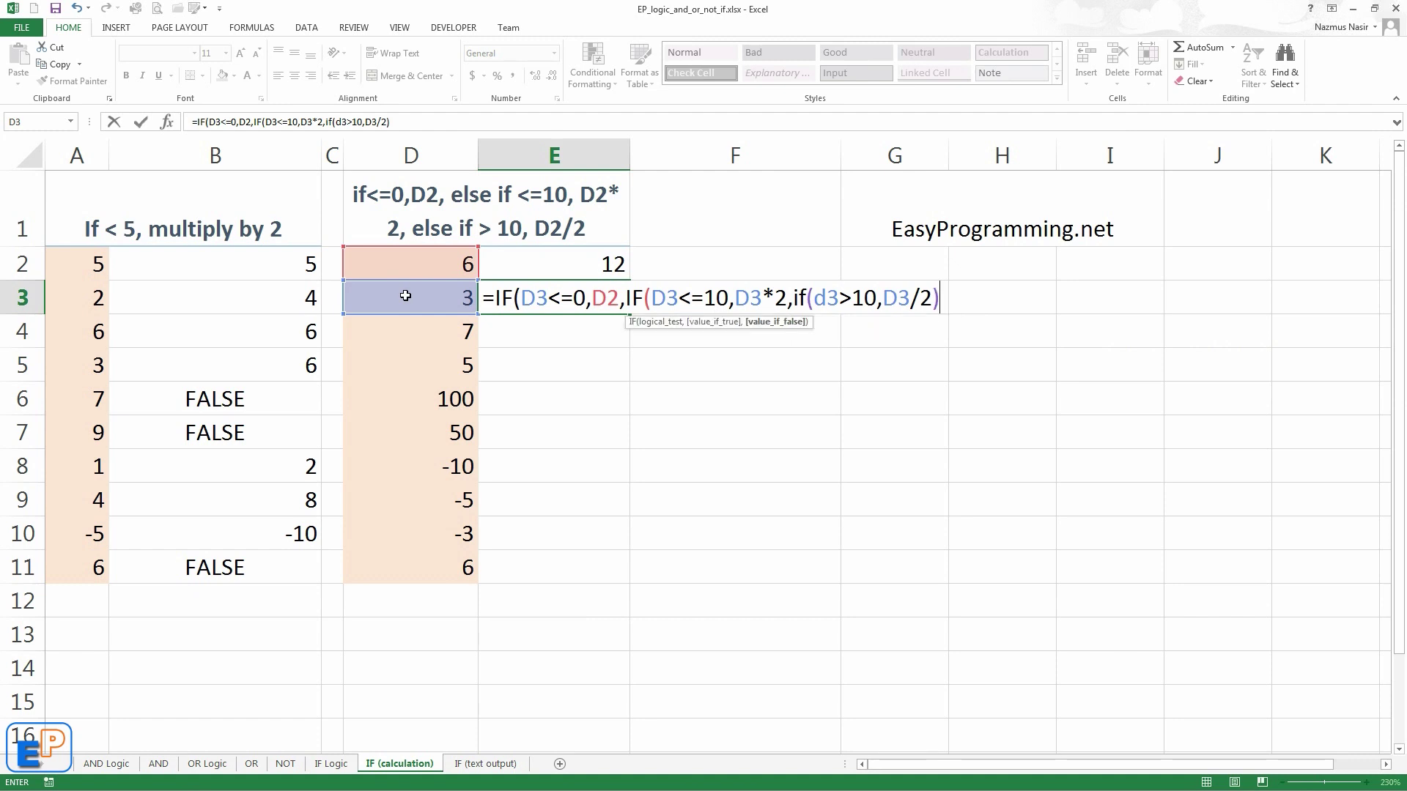
pyautogui.write(')')
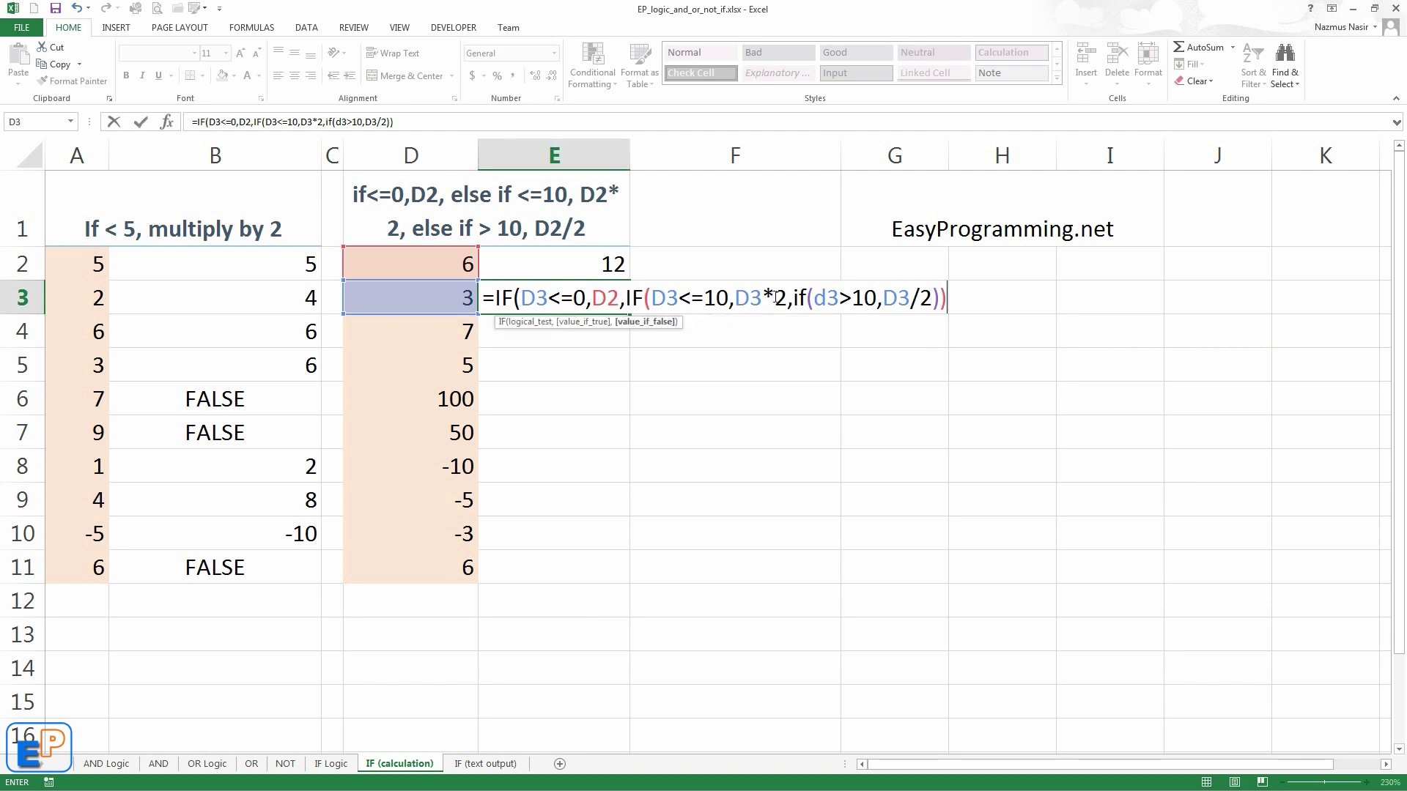
pyautogui.write(')')
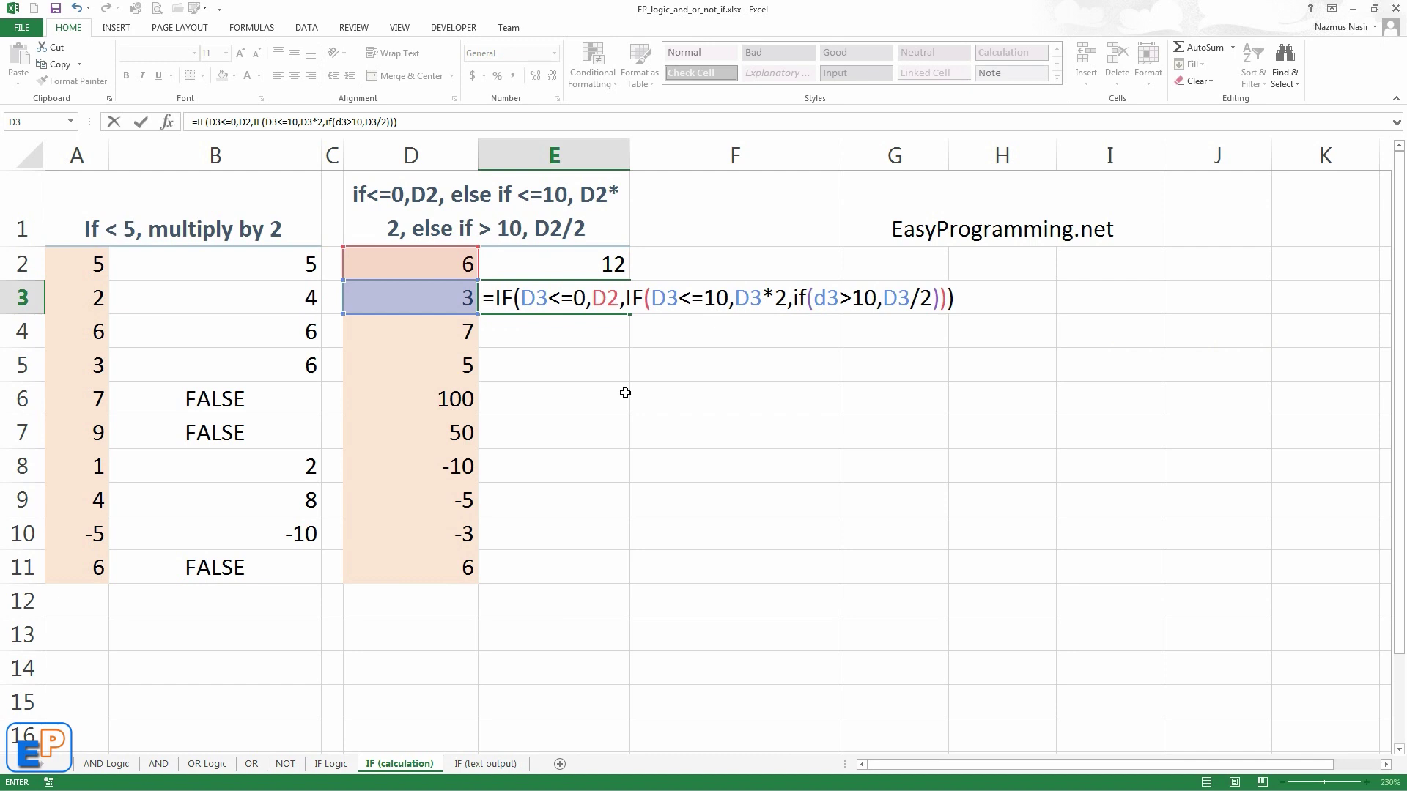
pyautogui.press('Return')
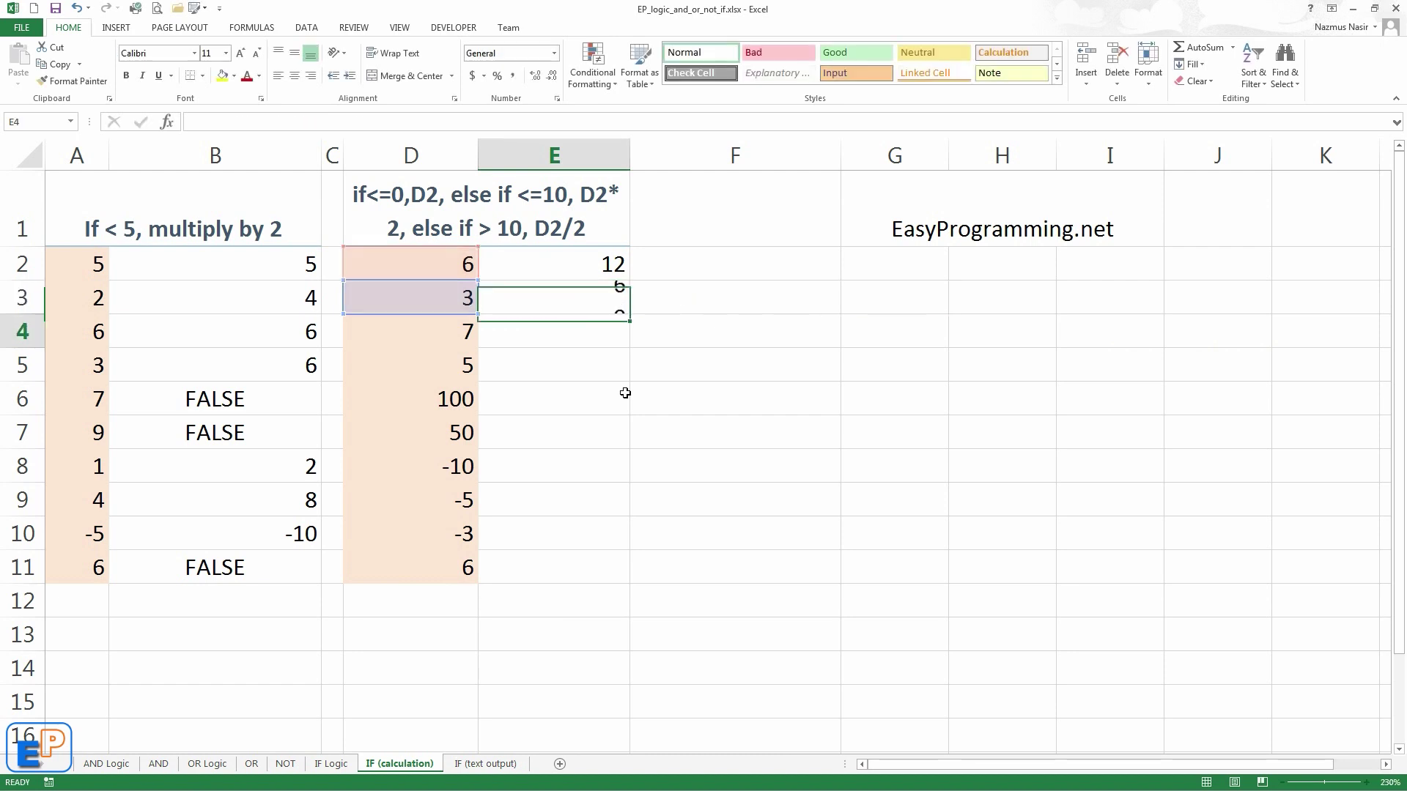
# - Fill E3's nested IF down to E11 and check the E4 and E5 results against D4
pyautogui.press('Up')
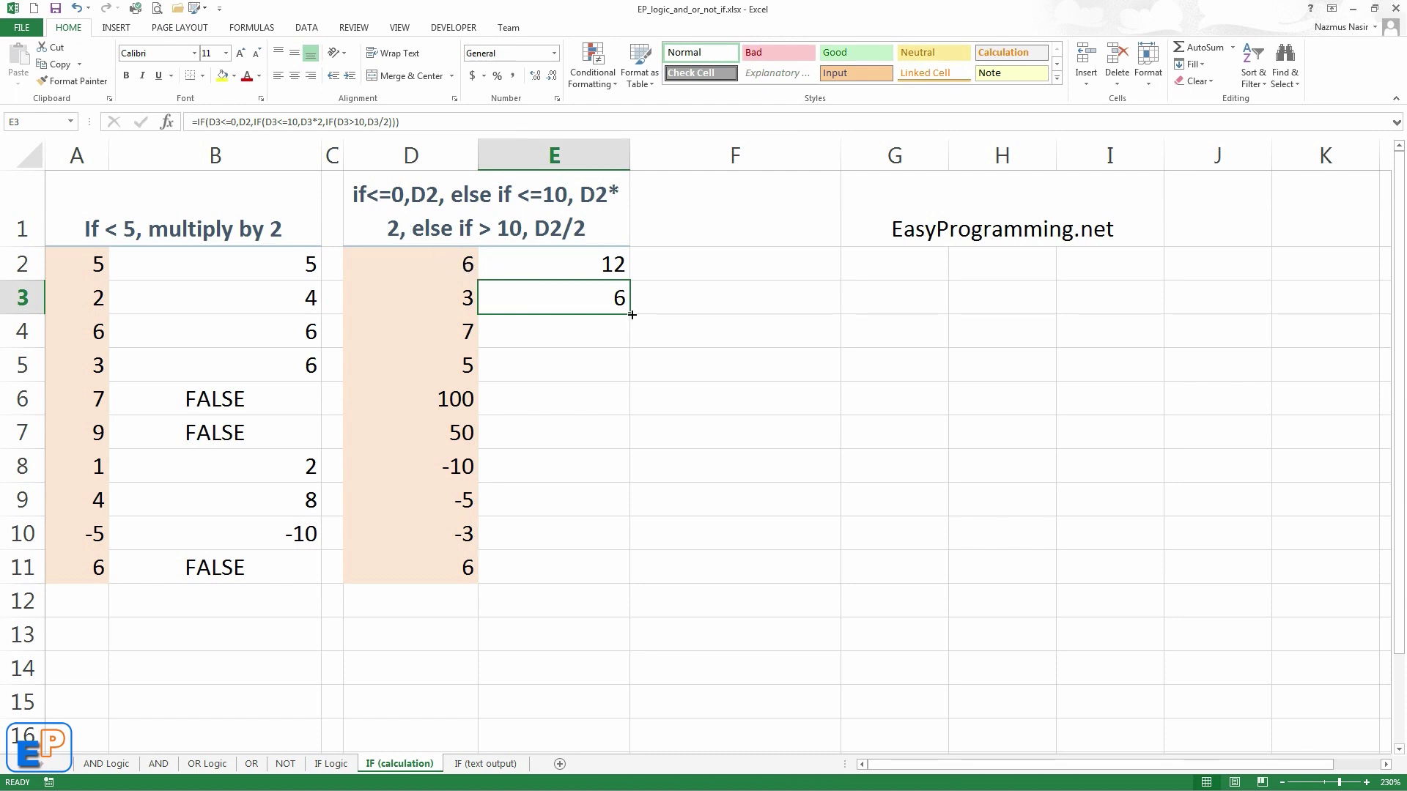
pyautogui.moveTo(629, 314); pyautogui.dragTo(591, 589)
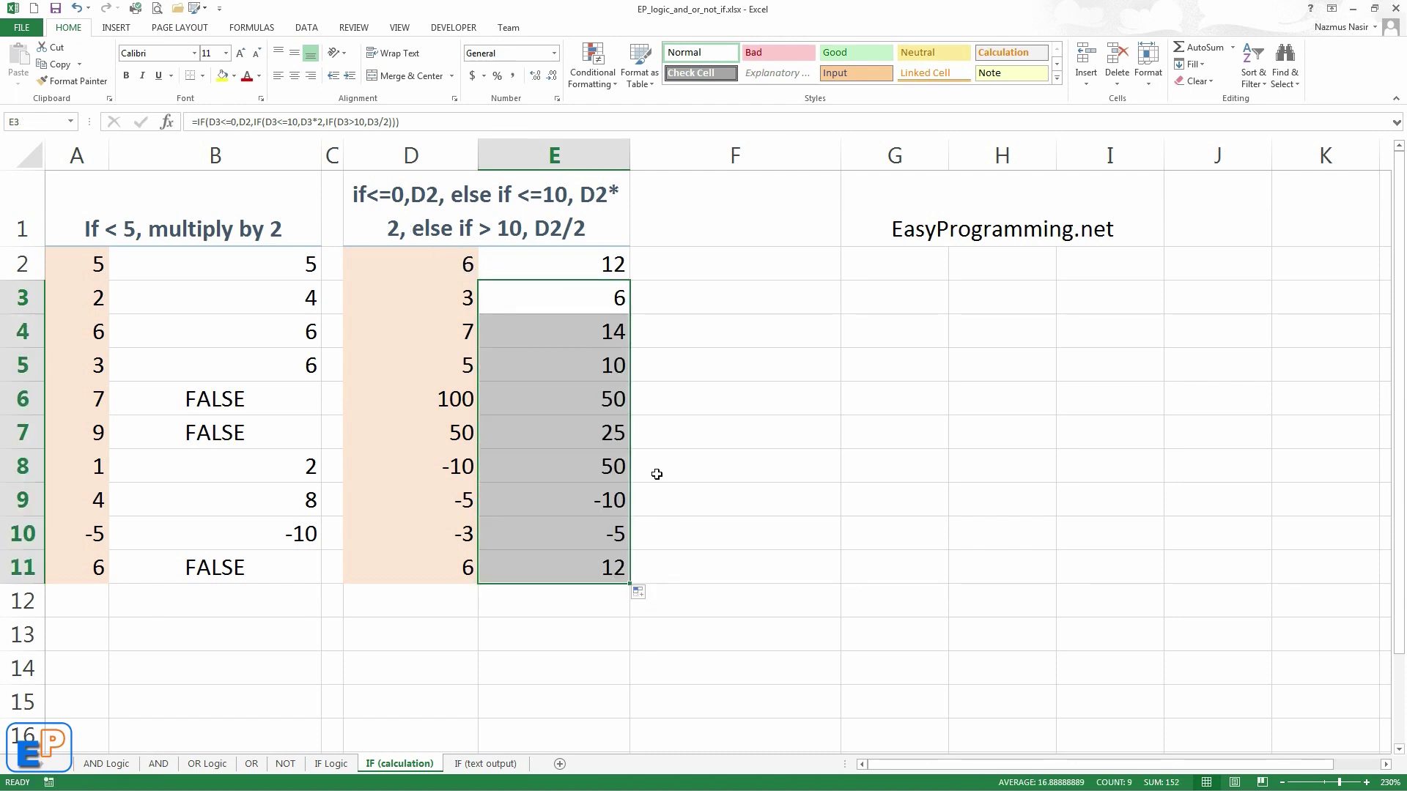
pyautogui.click(596, 339)
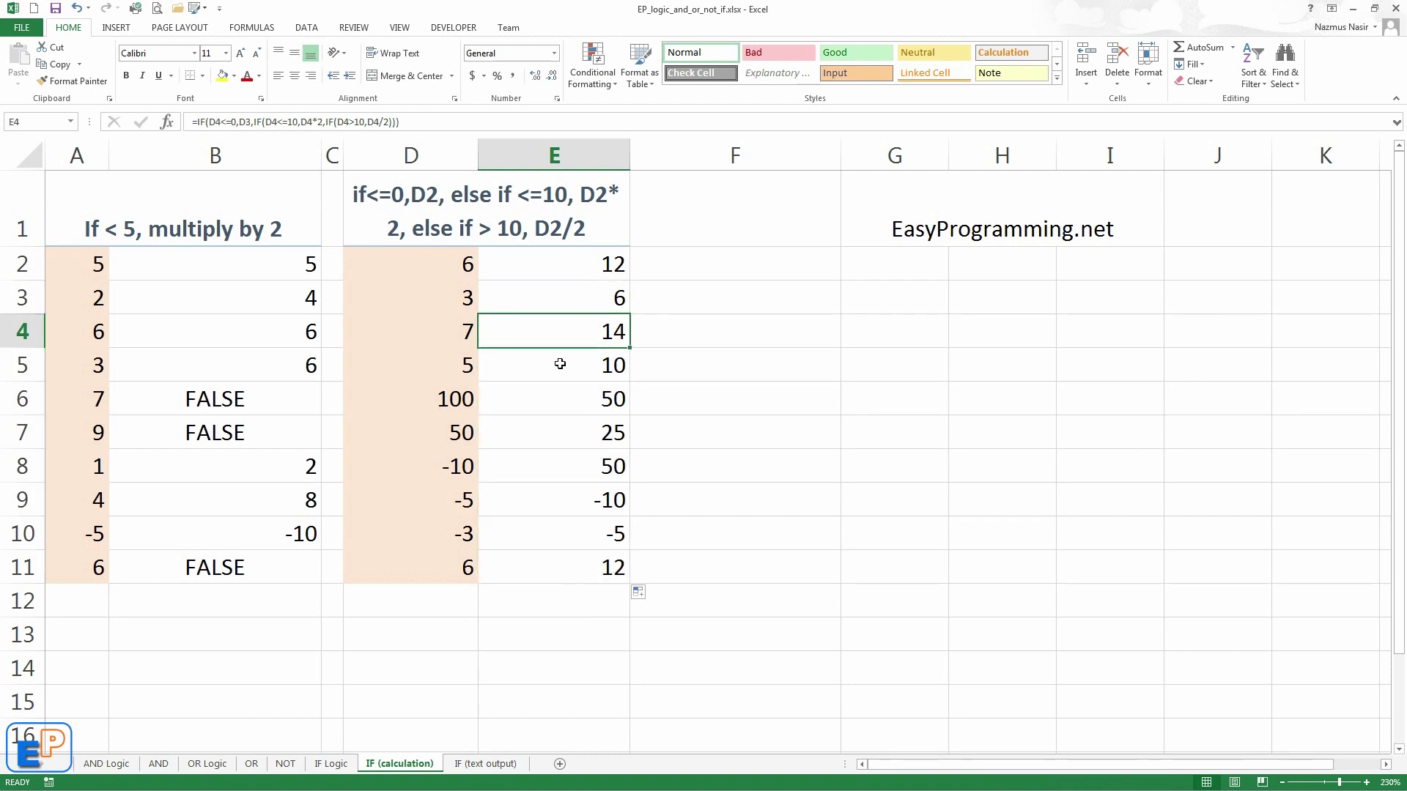
pyautogui.click(457, 333)
pyautogui.click(595, 335)
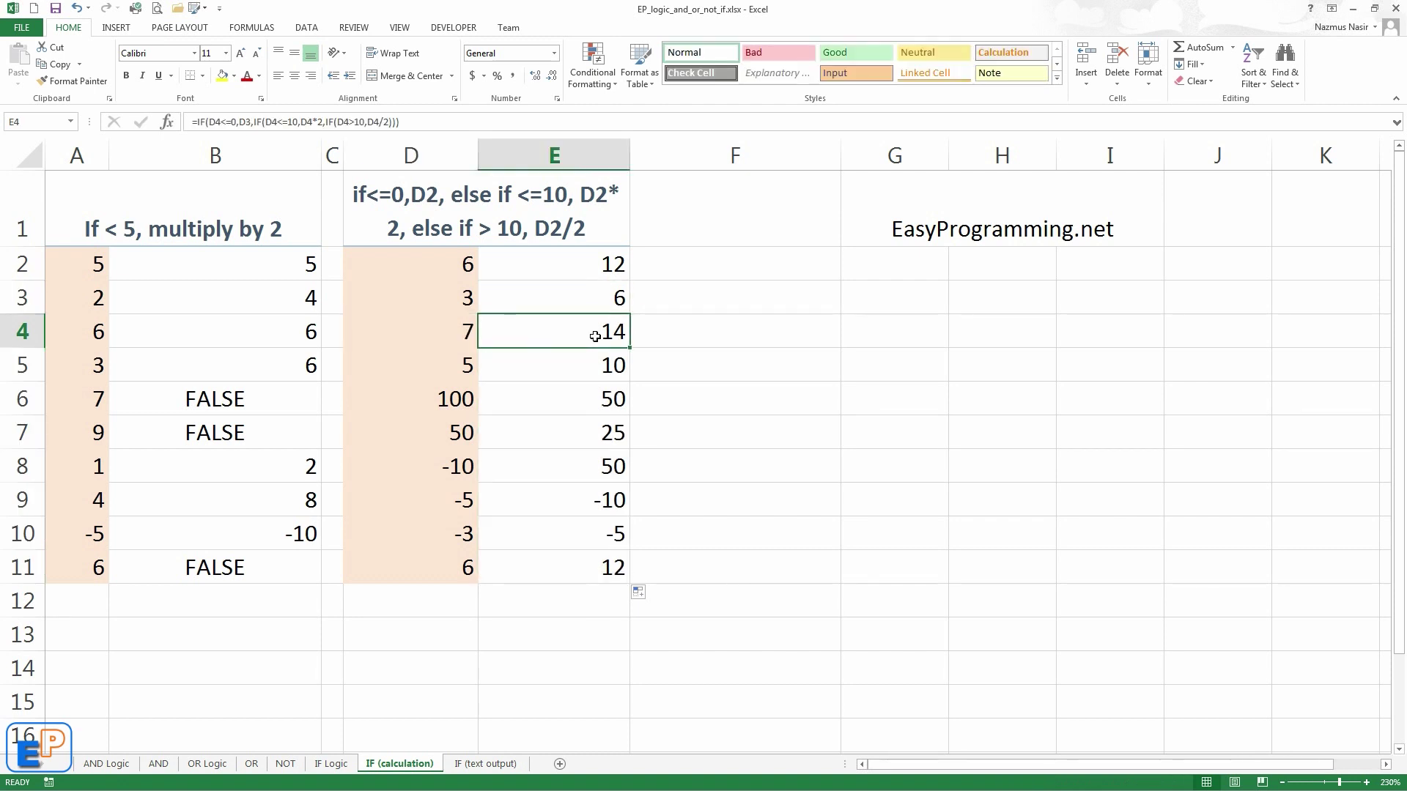
pyautogui.click(608, 375)
# - Compare E6–E8 results with D6 (100), D7 (50) and D8 (-10), then return to E3
pyautogui.click(536, 404)
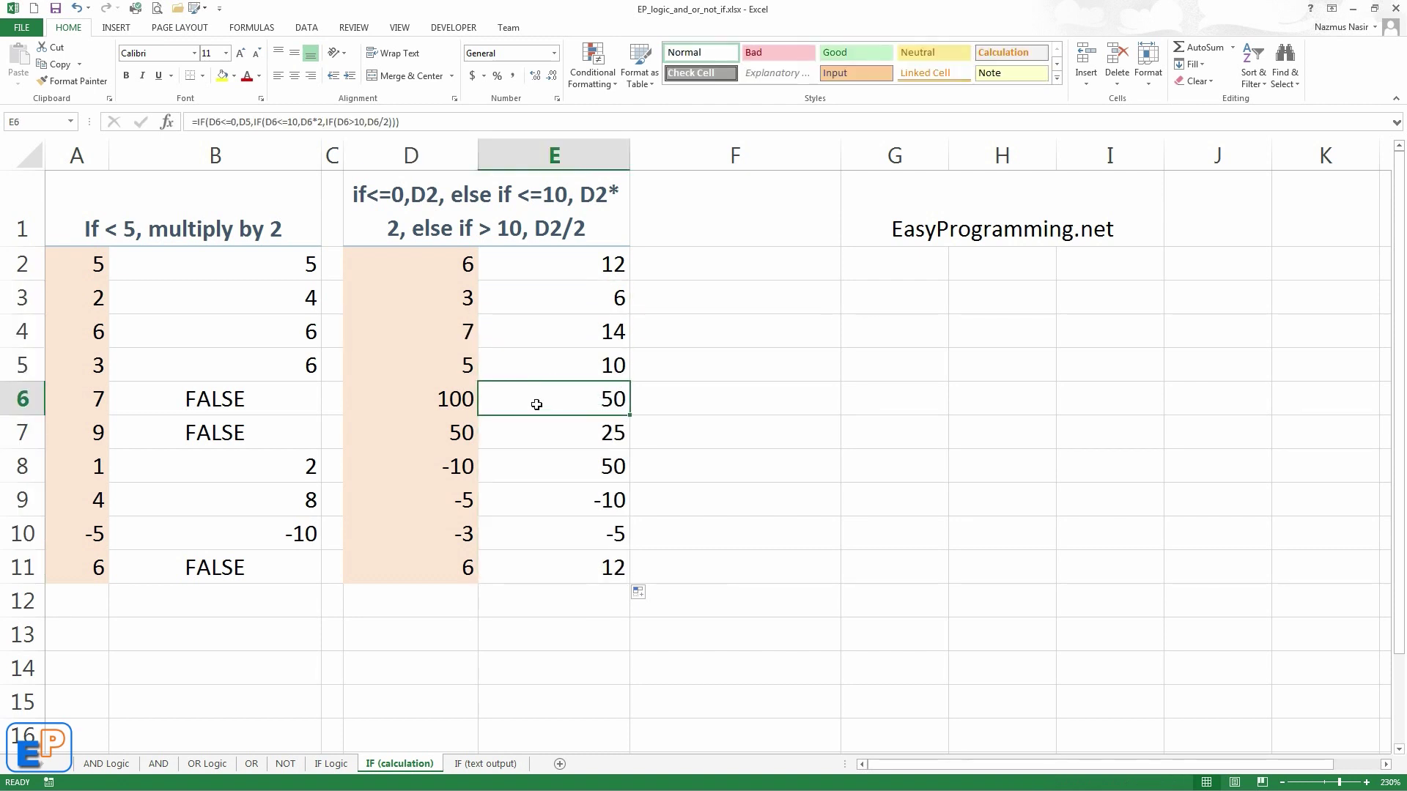
pyautogui.click(458, 398)
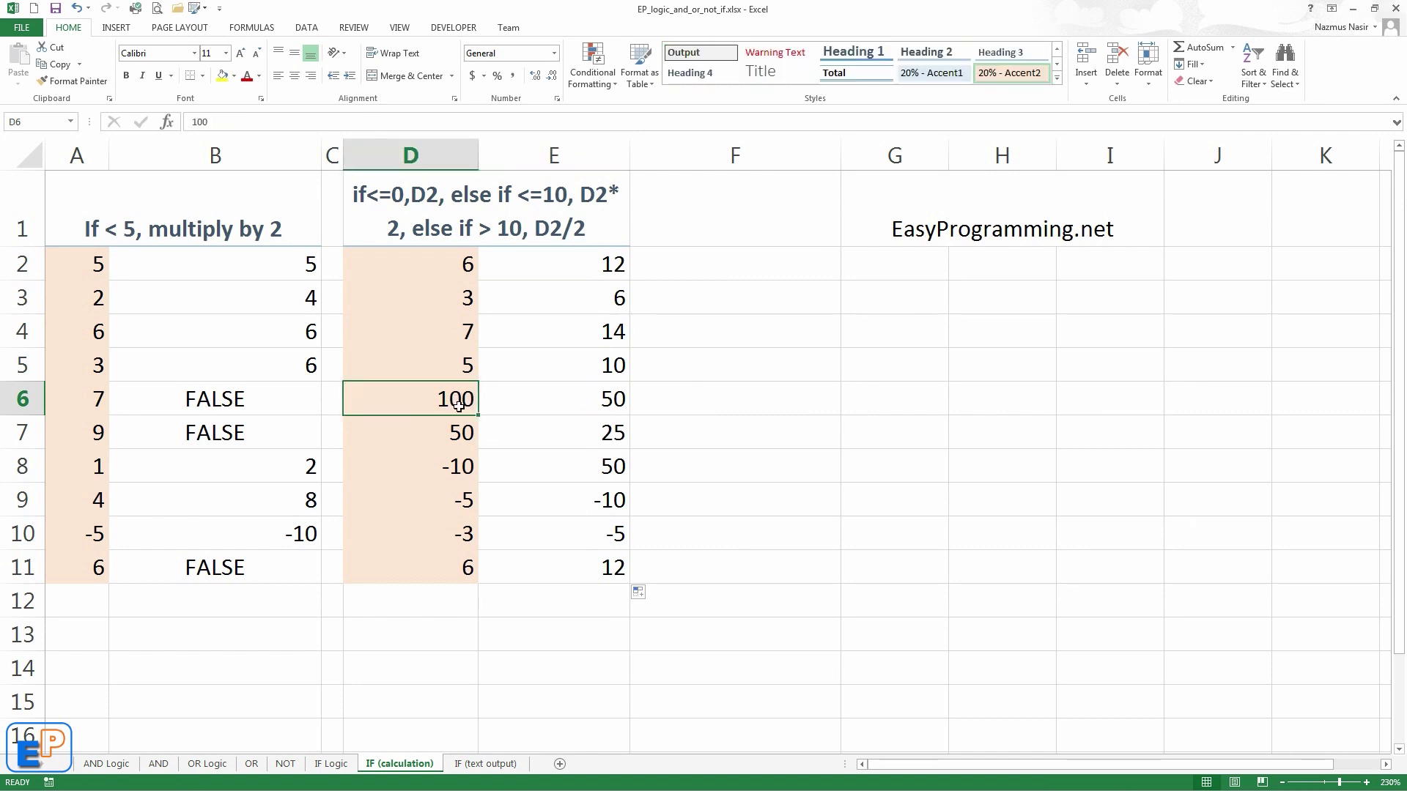
pyautogui.click(464, 432)
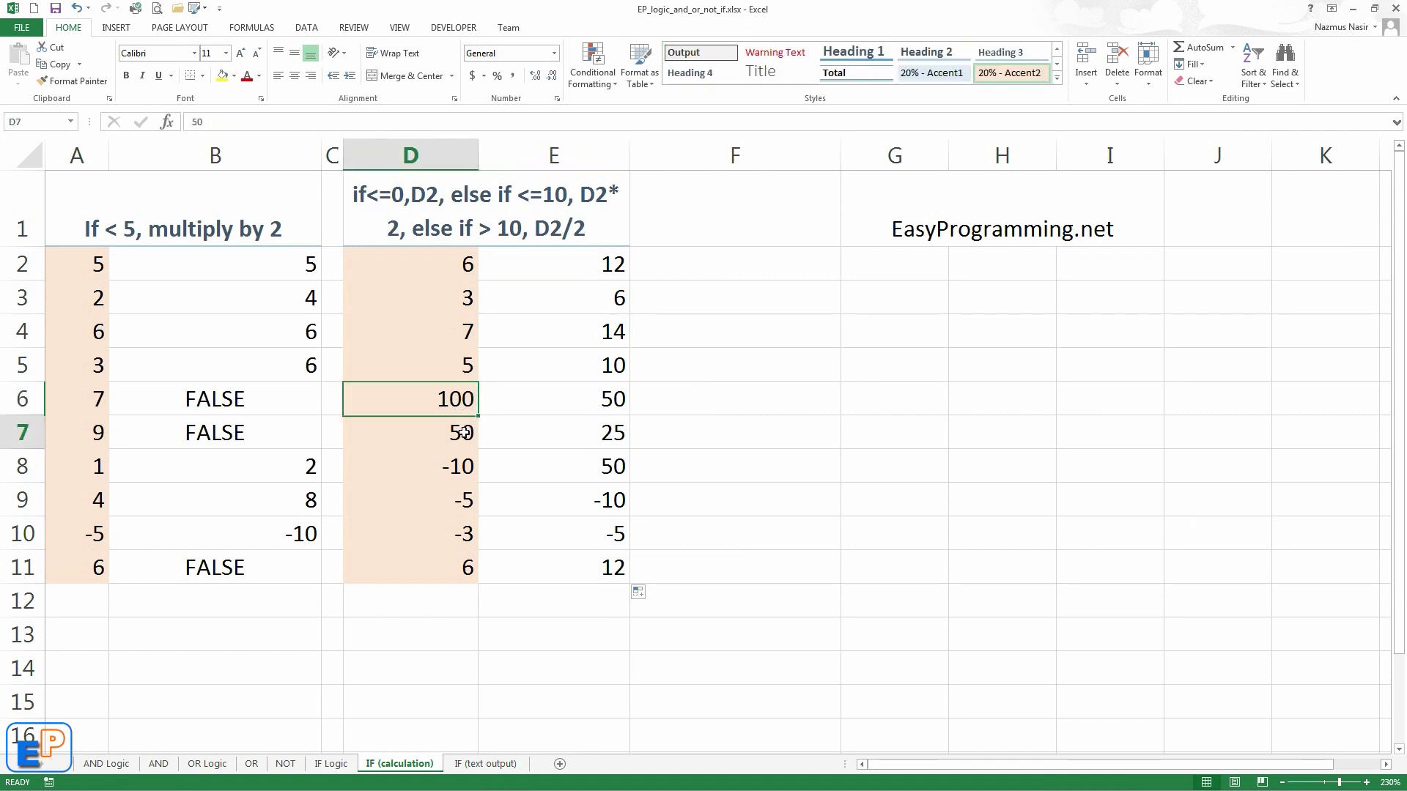
pyautogui.click(557, 445)
pyautogui.click(437, 469)
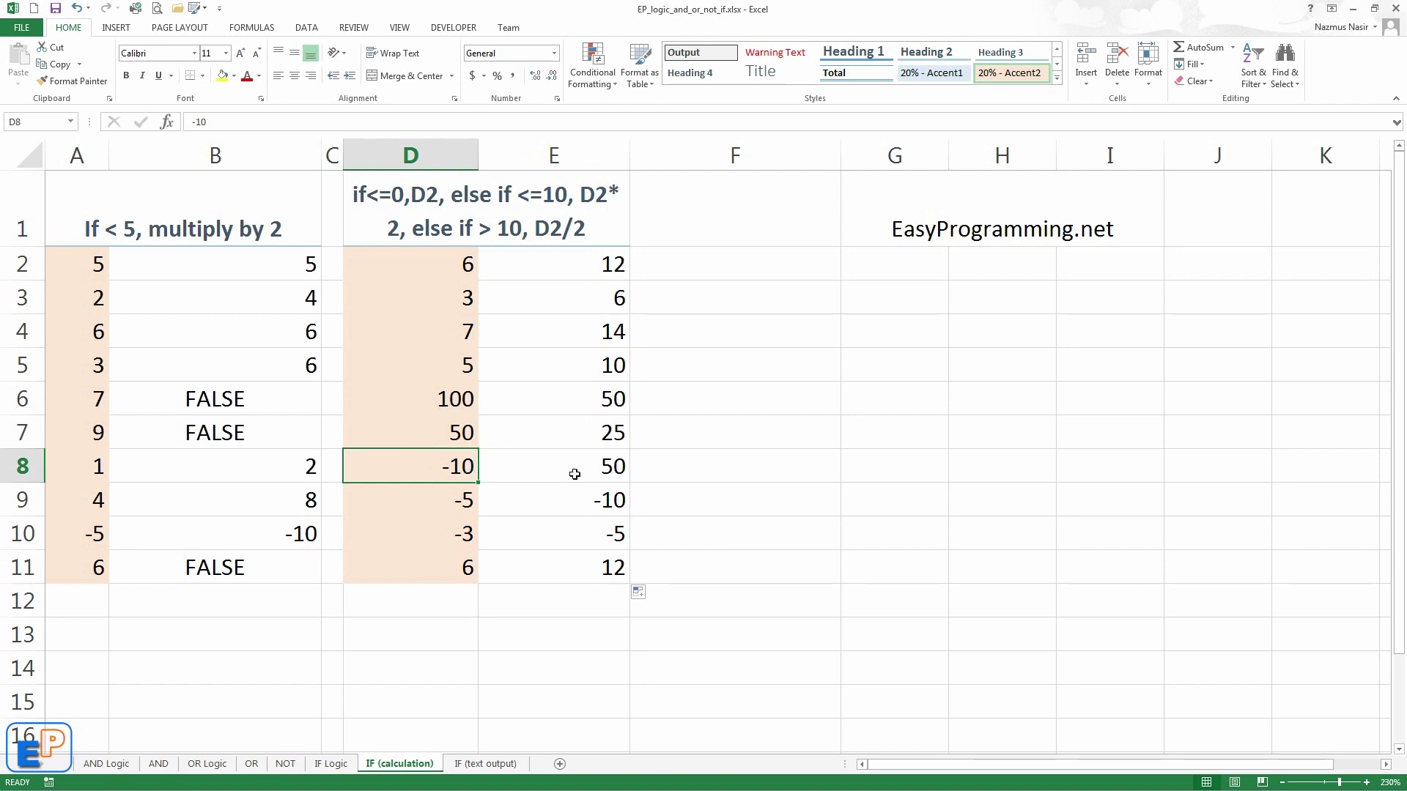
pyautogui.click(580, 464)
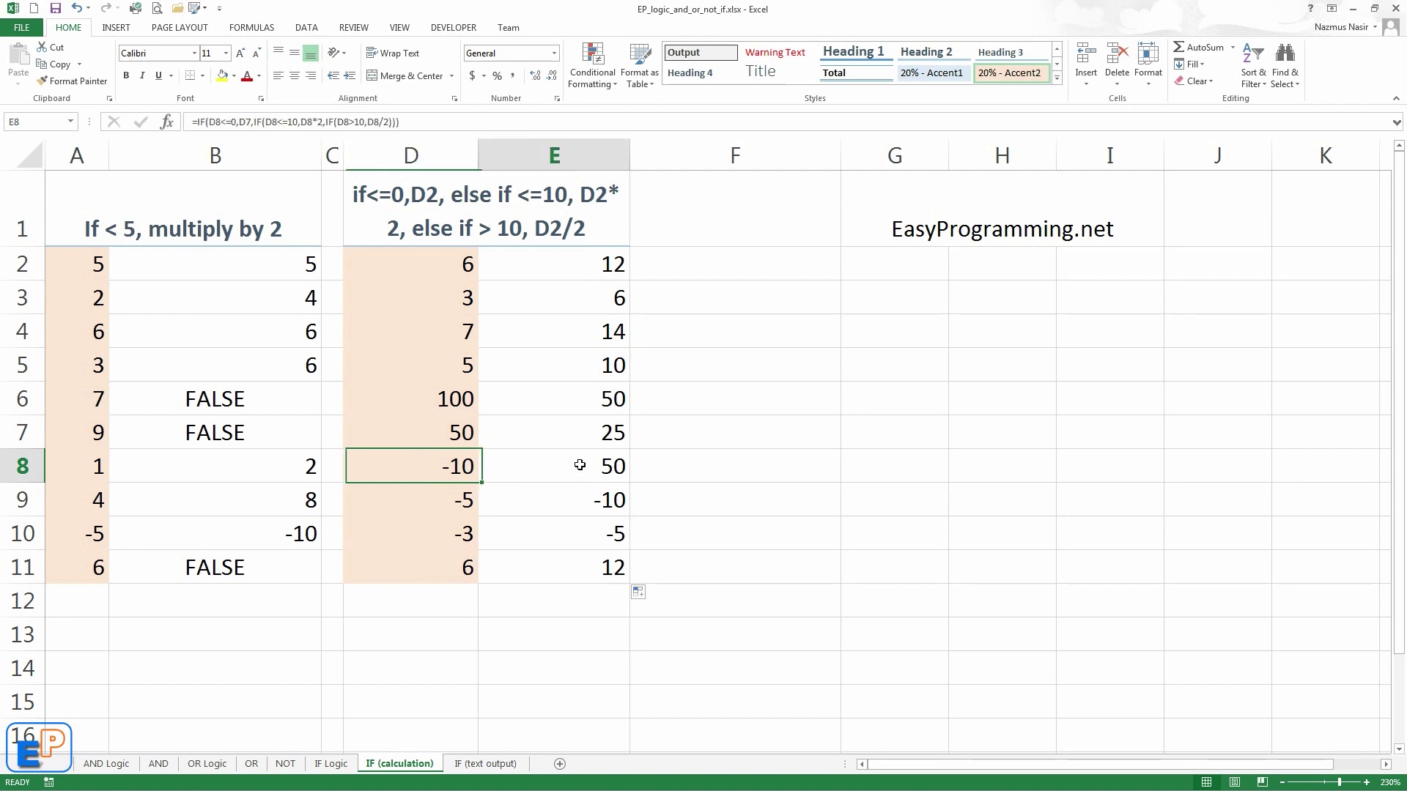
pyautogui.click(462, 466)
pyautogui.click(565, 456)
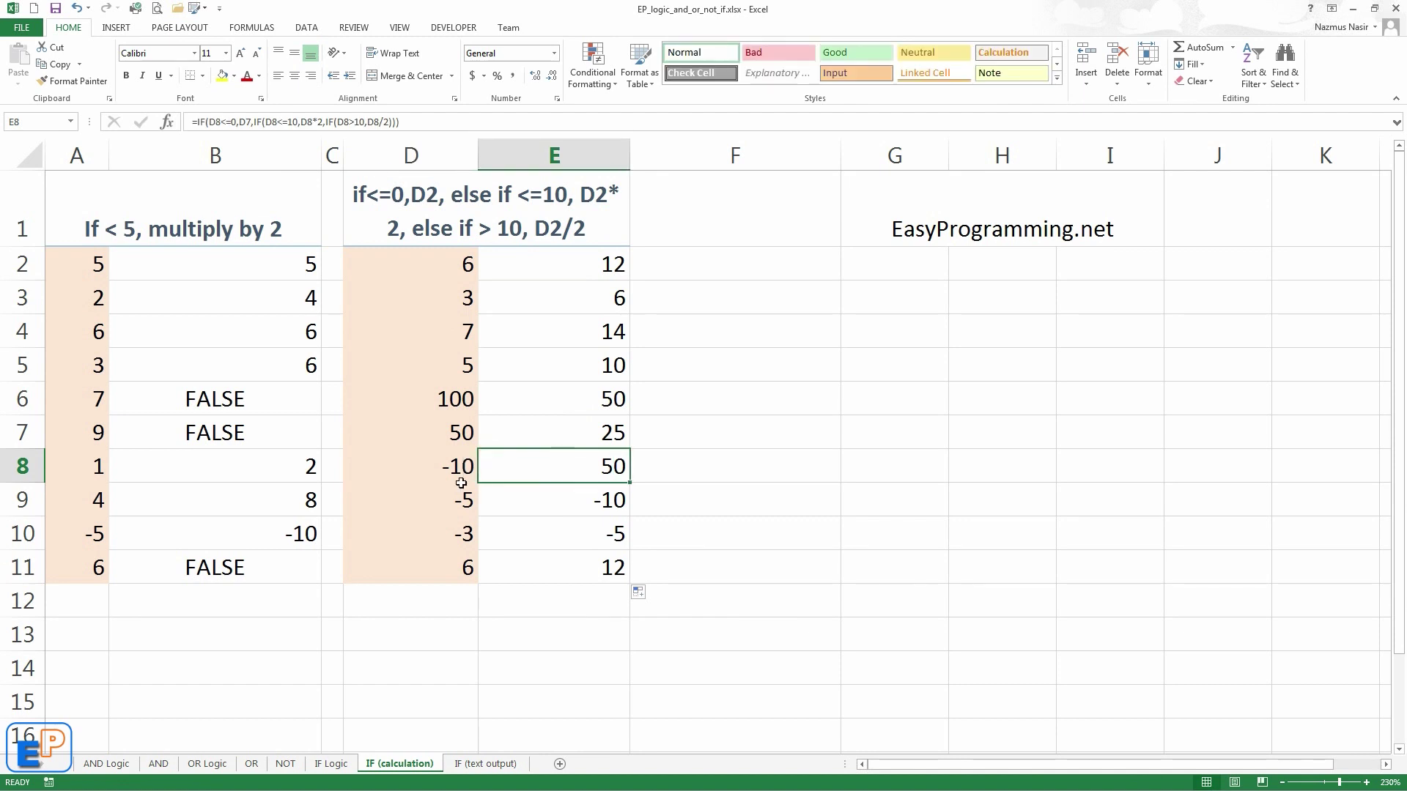
pyautogui.click(569, 295)
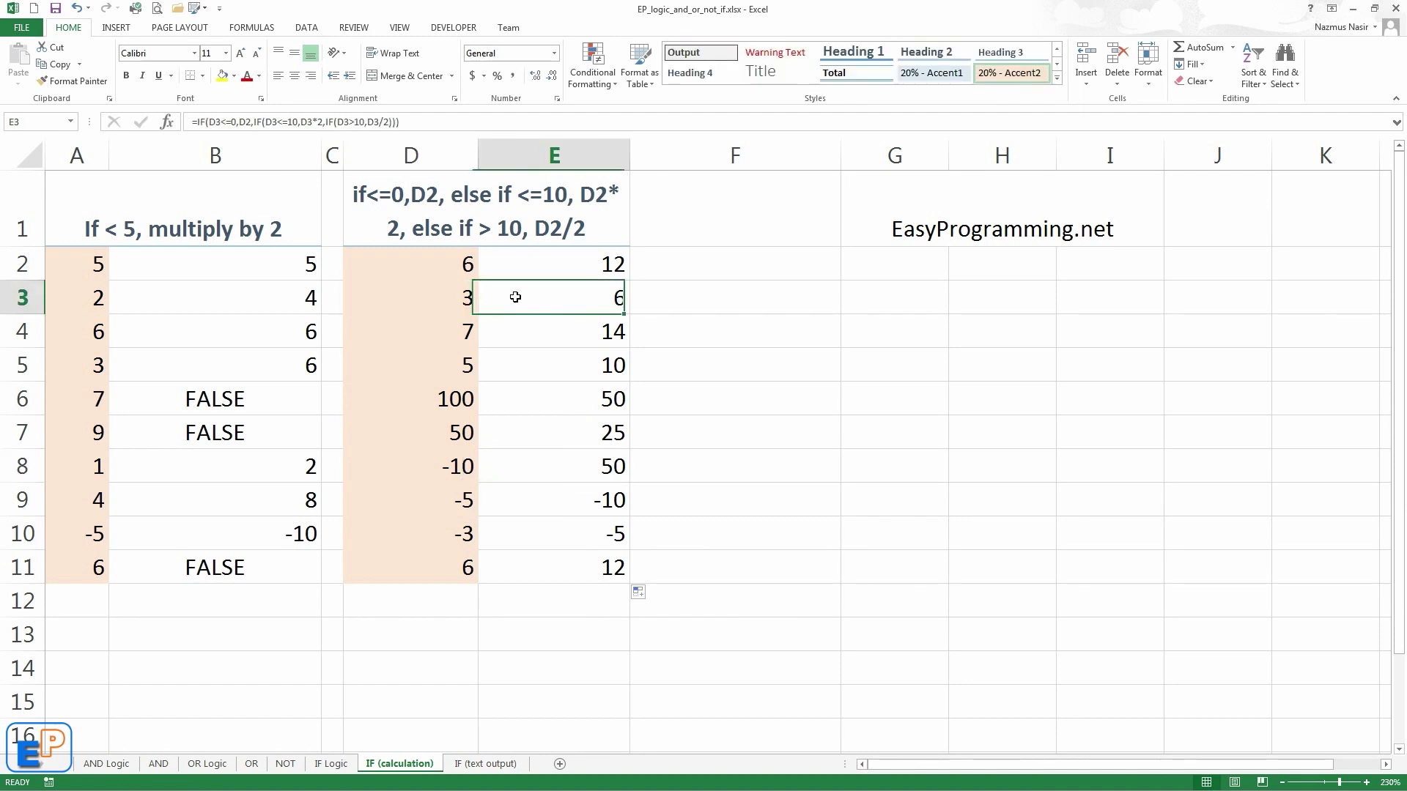
# - Change D2 to D3 in E3's formula and refill it down through E11
pyautogui.click(249, 123)
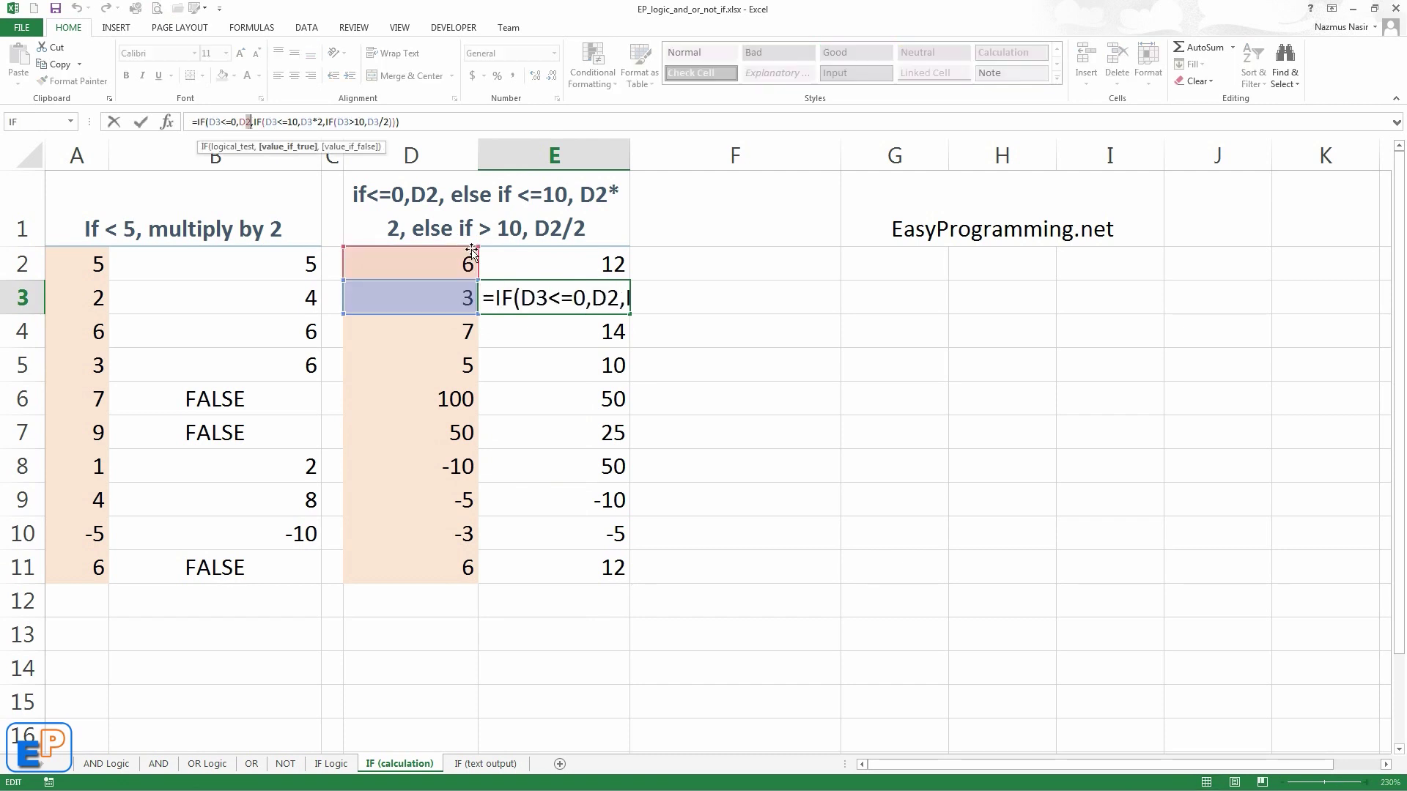
pyautogui.press('BackSpace')
pyautogui.write('3')
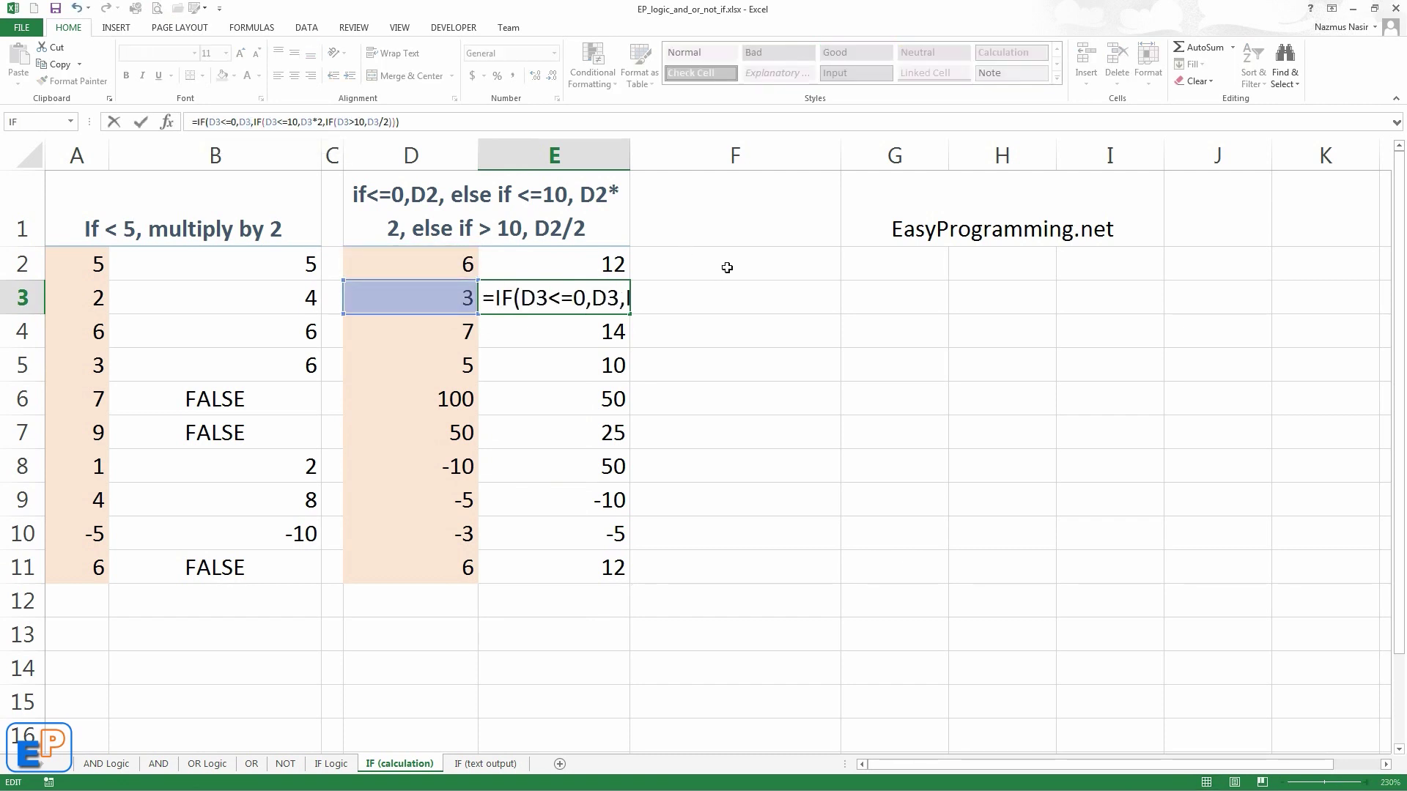
pyautogui.press('Return')
pyautogui.click(617, 298)
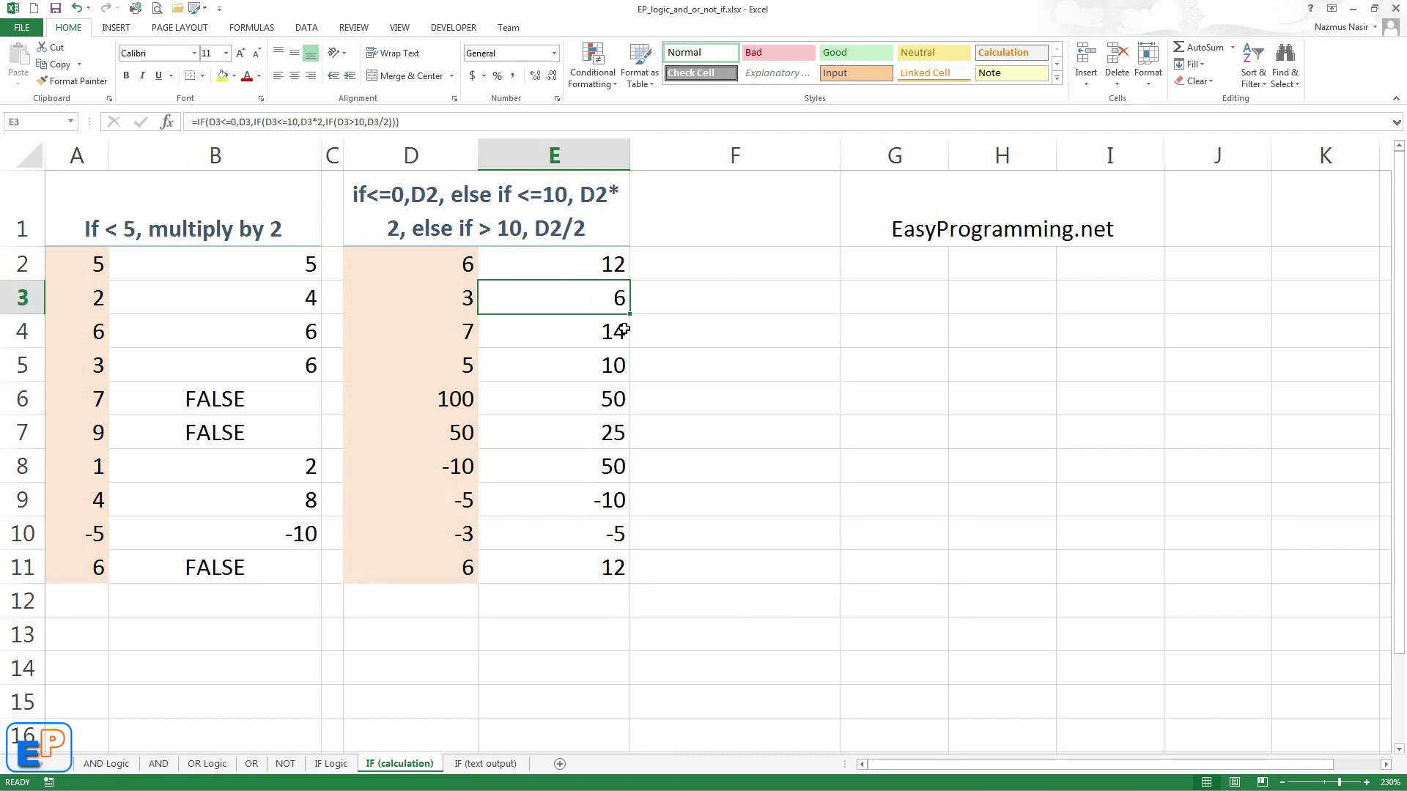
pyautogui.moveTo(628, 325); pyautogui.dragTo(609, 592)
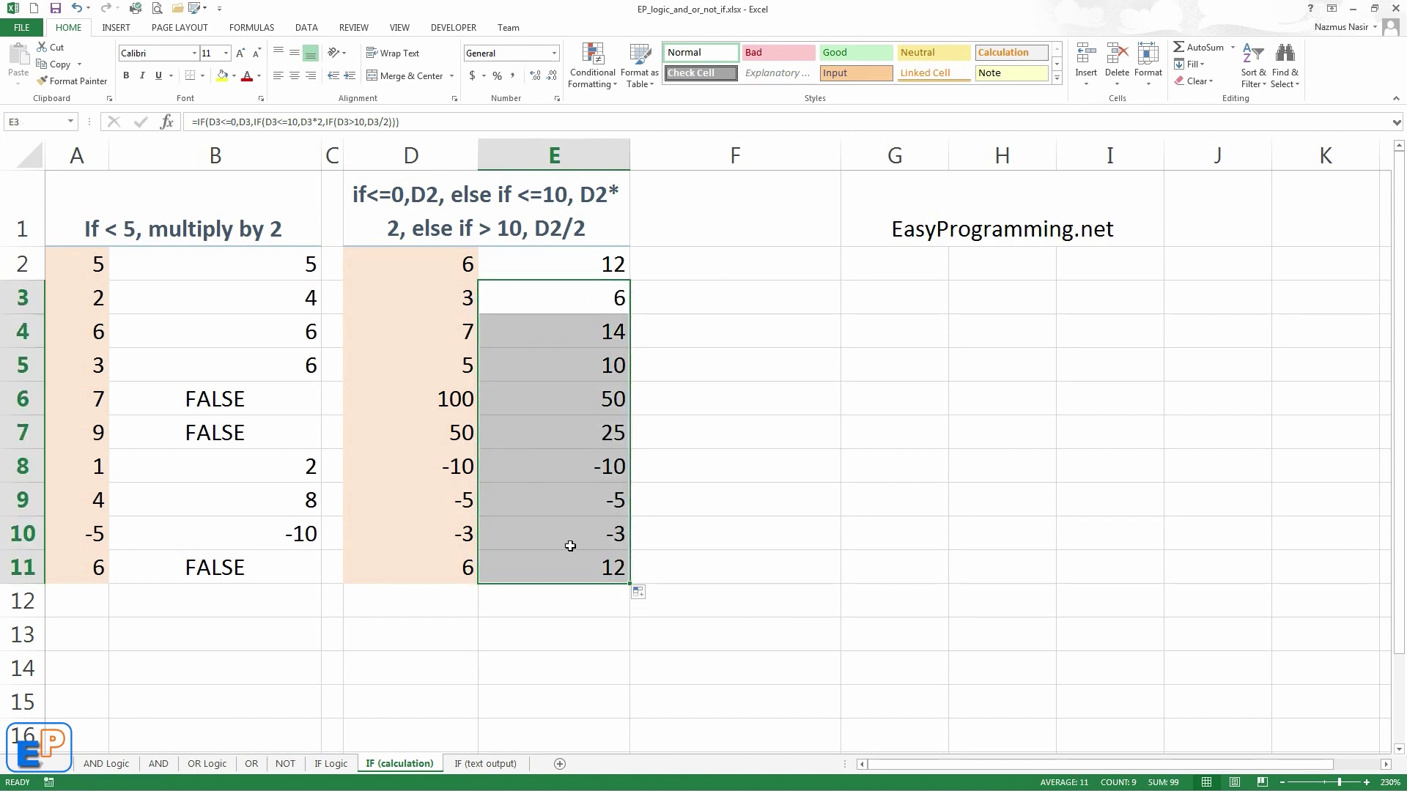
# - Verify the corrected E8–E11 results against the D8–D11 values
pyautogui.click(598, 467)
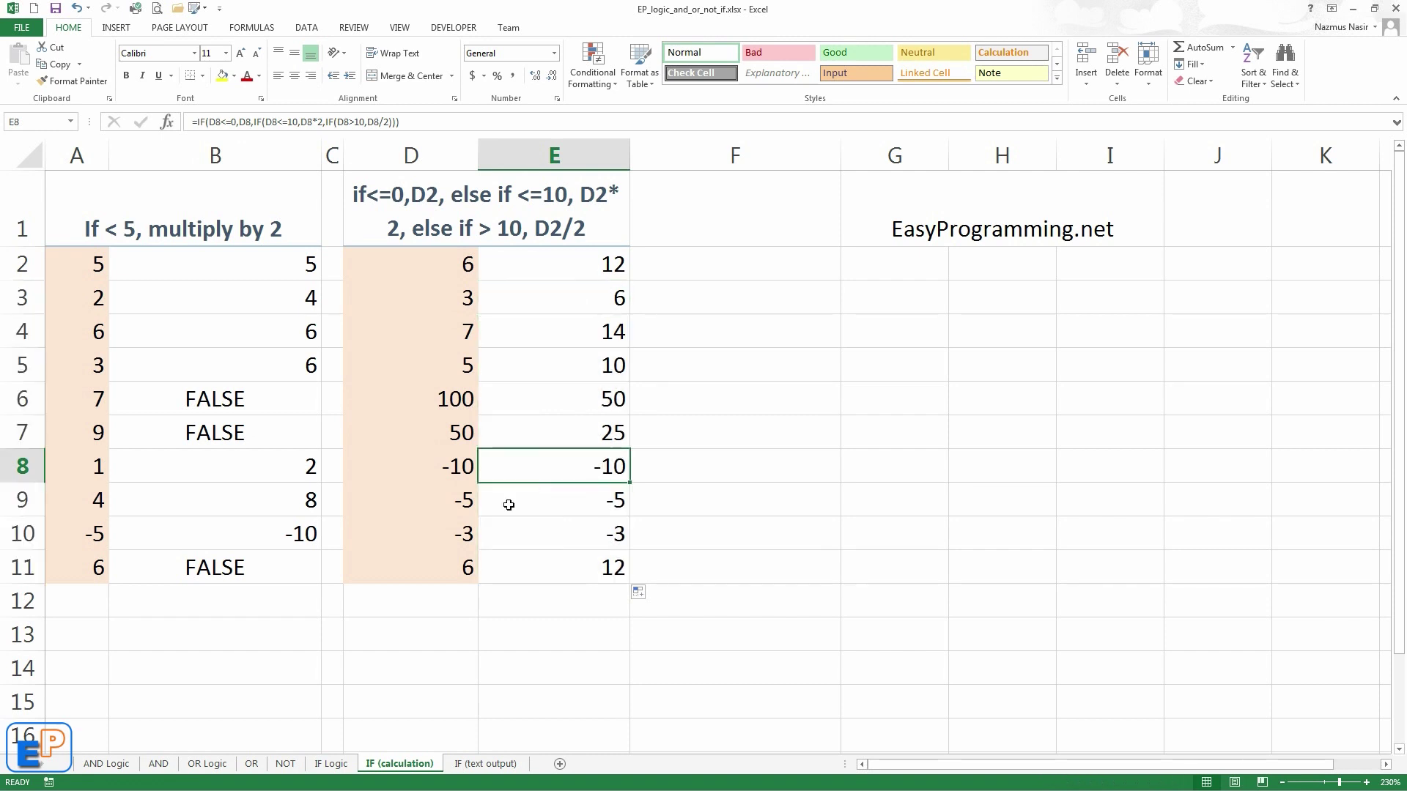
pyautogui.click(449, 471)
pyautogui.click(592, 475)
pyautogui.click(459, 477)
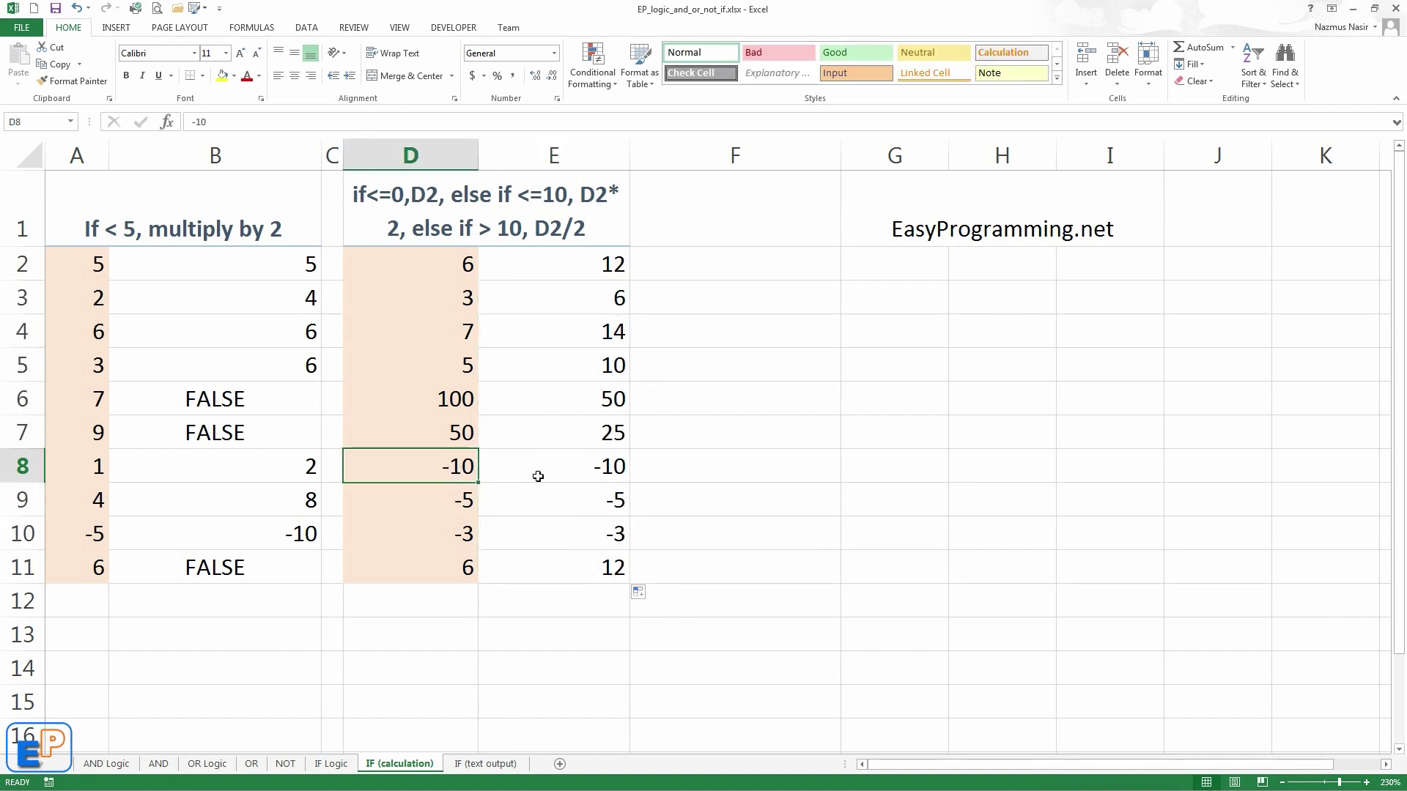
pyautogui.click(588, 477)
pyautogui.click(465, 503)
pyautogui.click(586, 502)
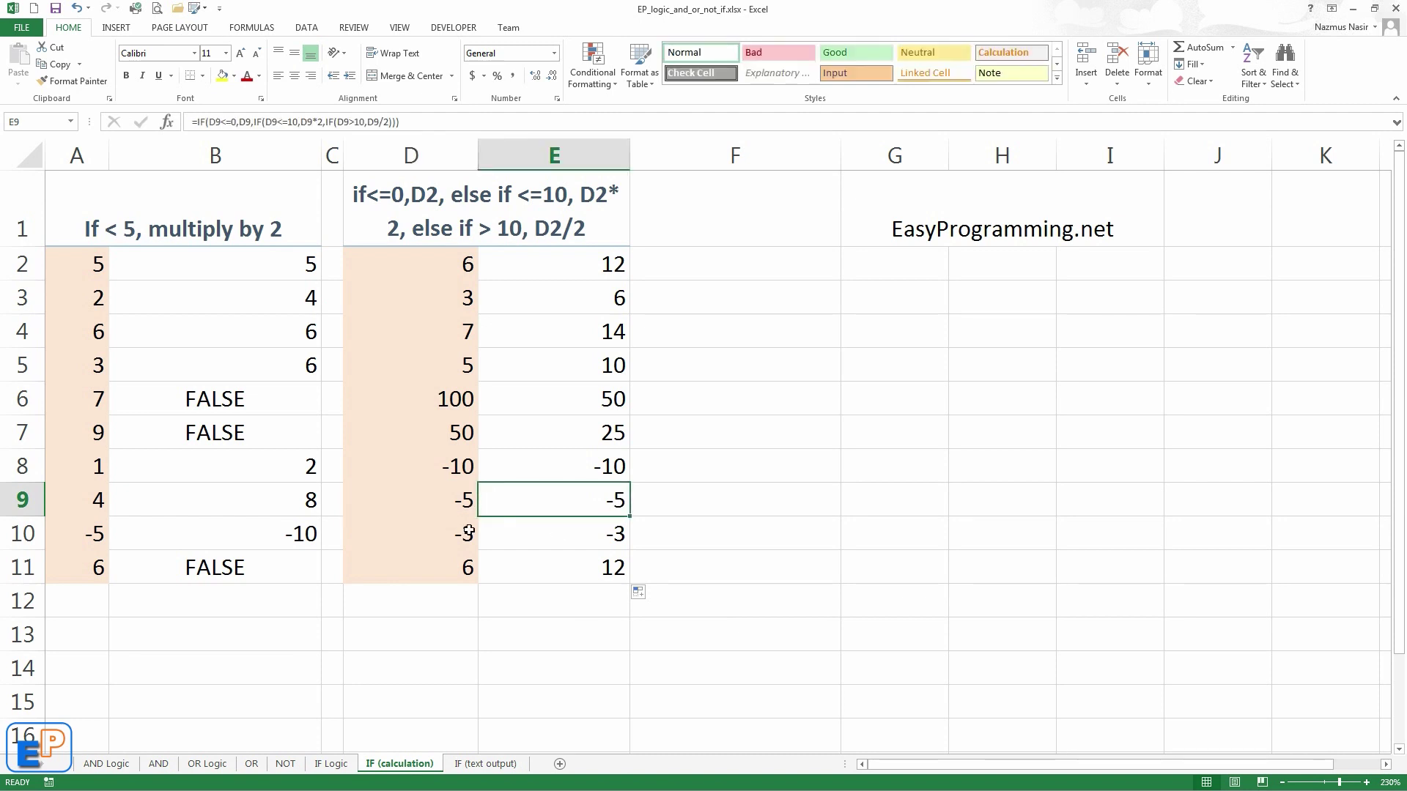
pyautogui.click(465, 533)
pyautogui.click(459, 571)
pyautogui.click(551, 564)
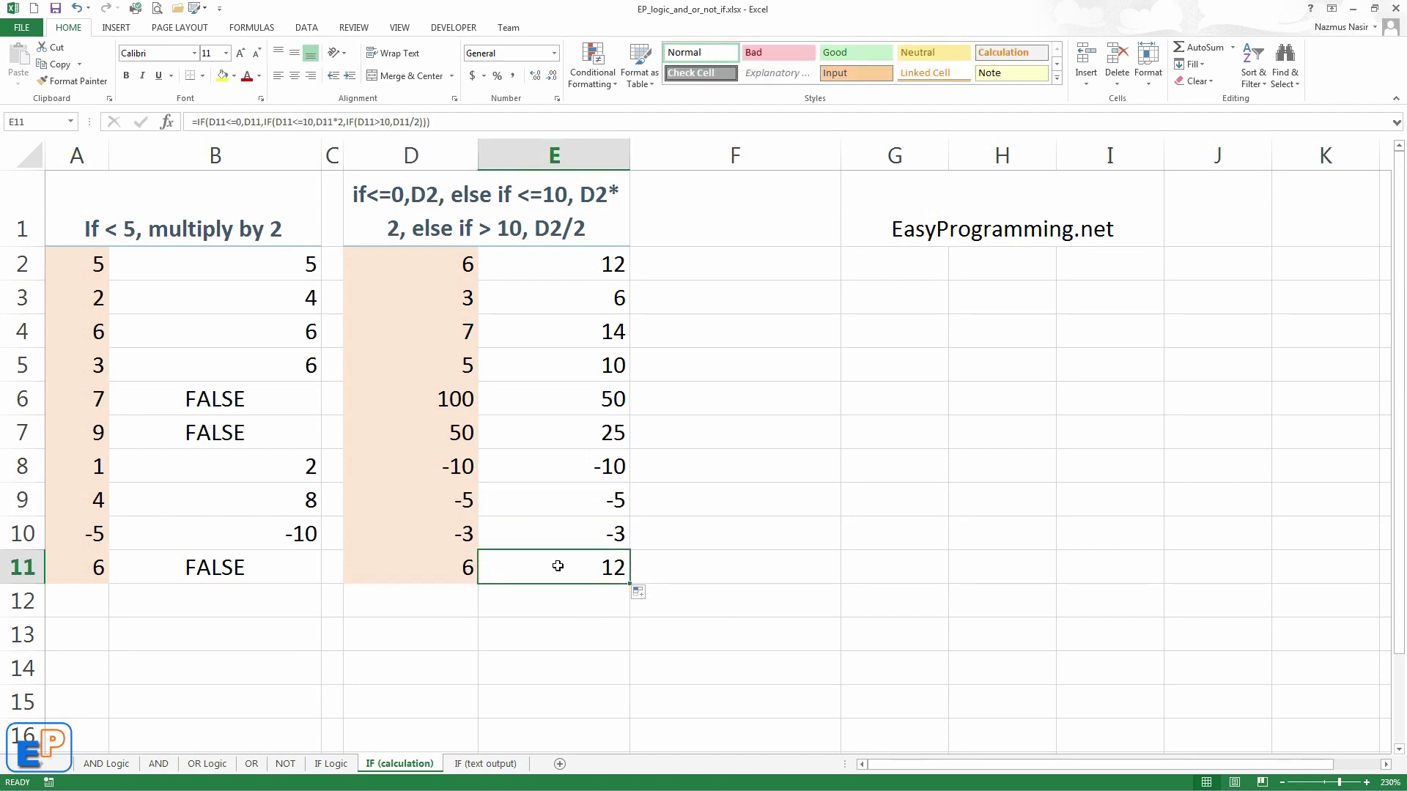
# - Select the E3:E6 results, then open E11's formula in the formula bar
pyautogui.moveTo(618, 302); pyautogui.dragTo(620, 370)
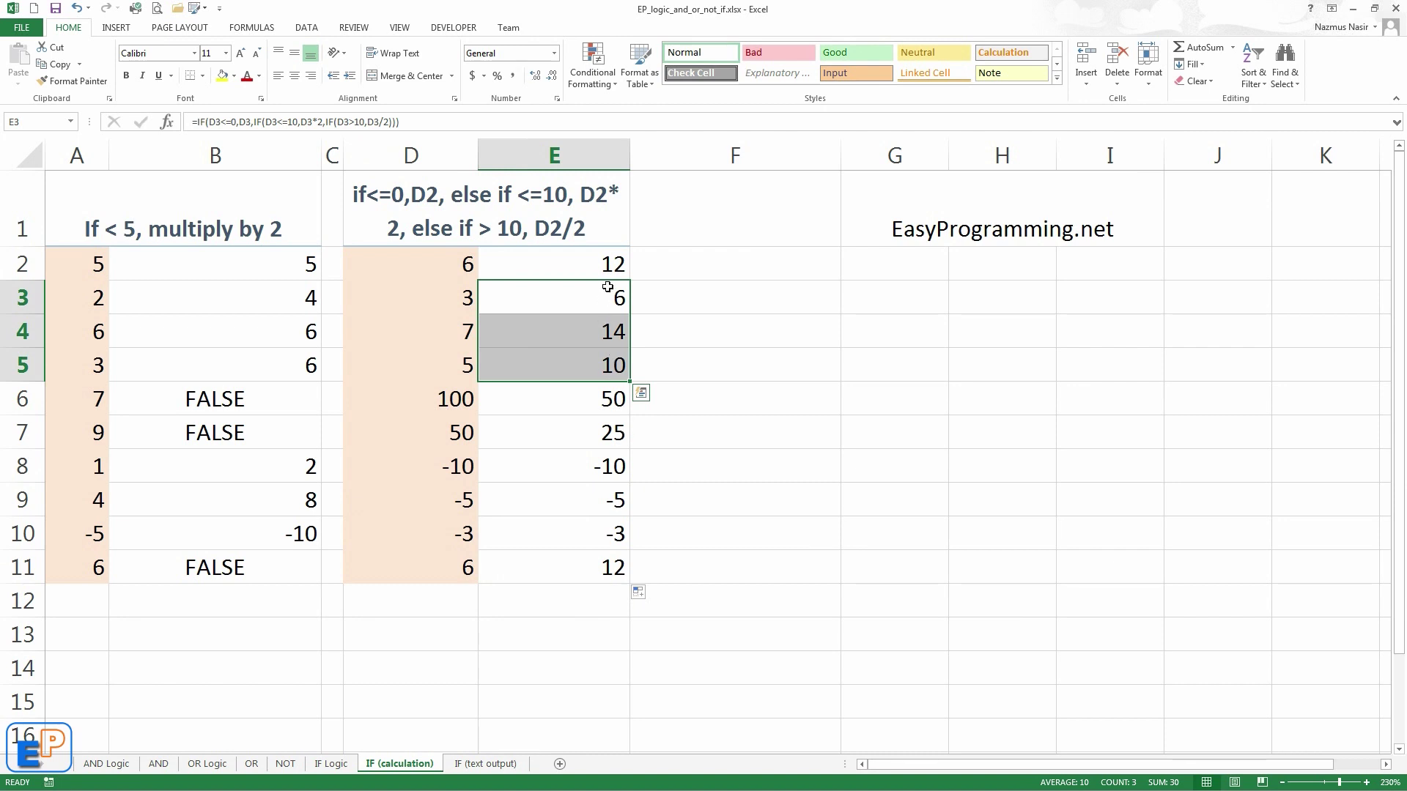
pyautogui.moveTo(618, 292); pyautogui.dragTo(617, 404)
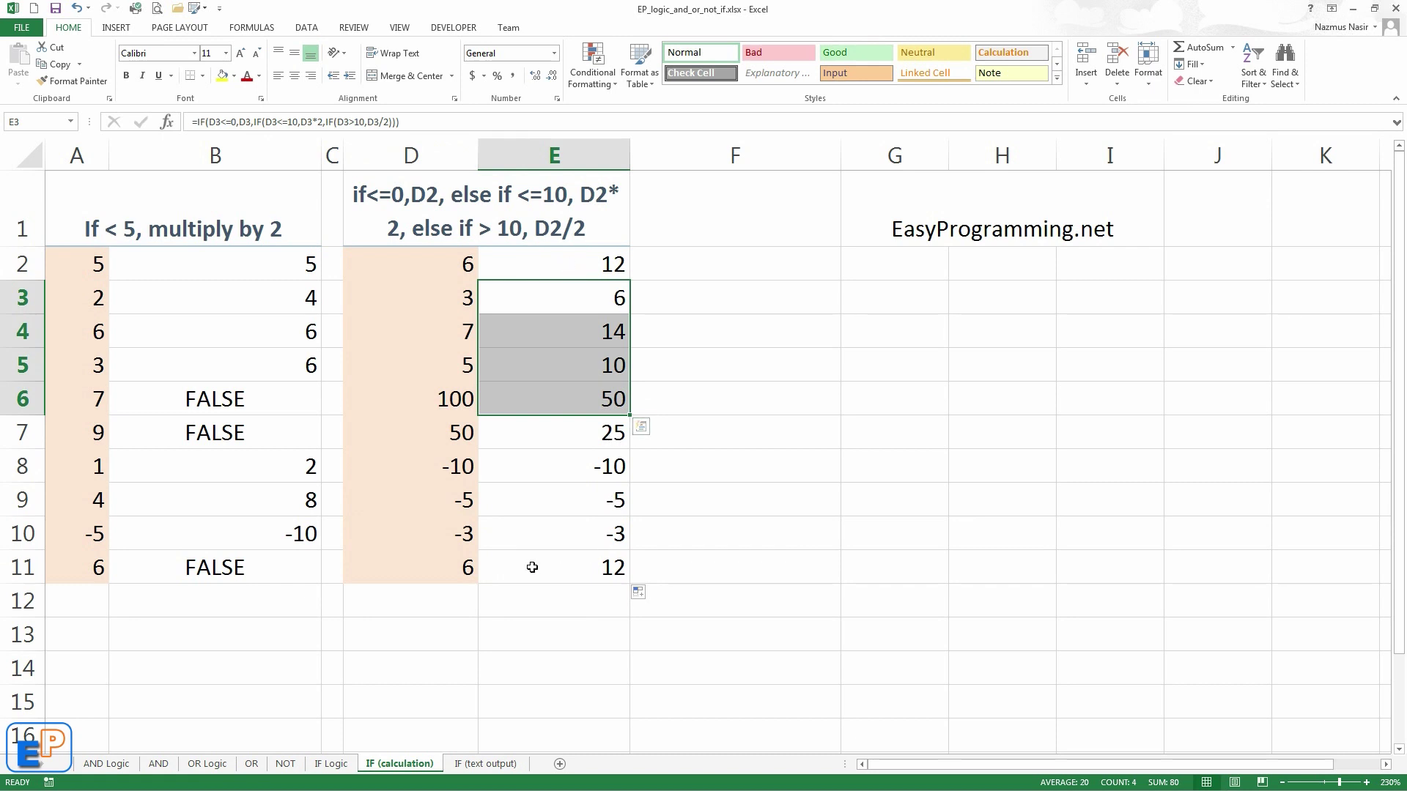
pyautogui.click(581, 579)
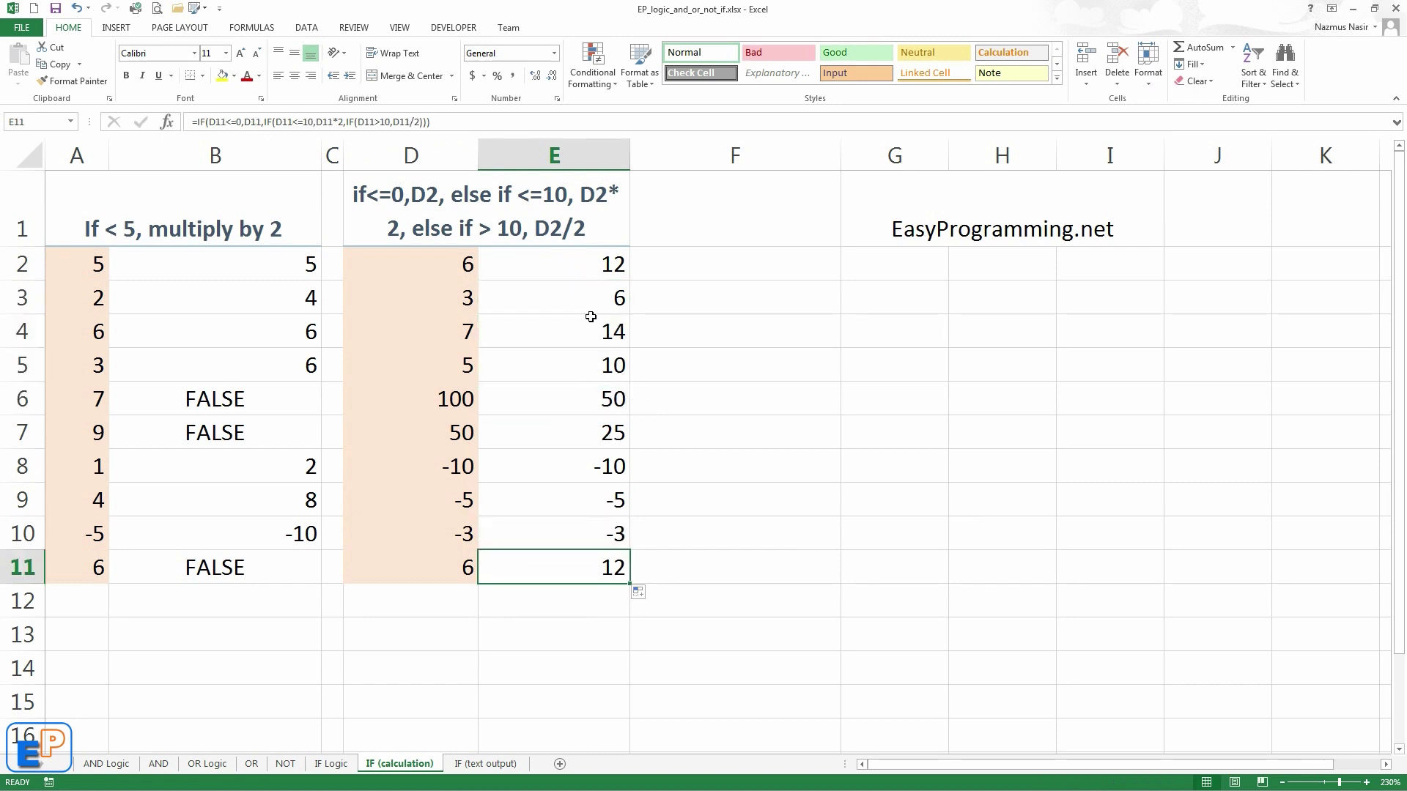
pyautogui.click(436, 118)
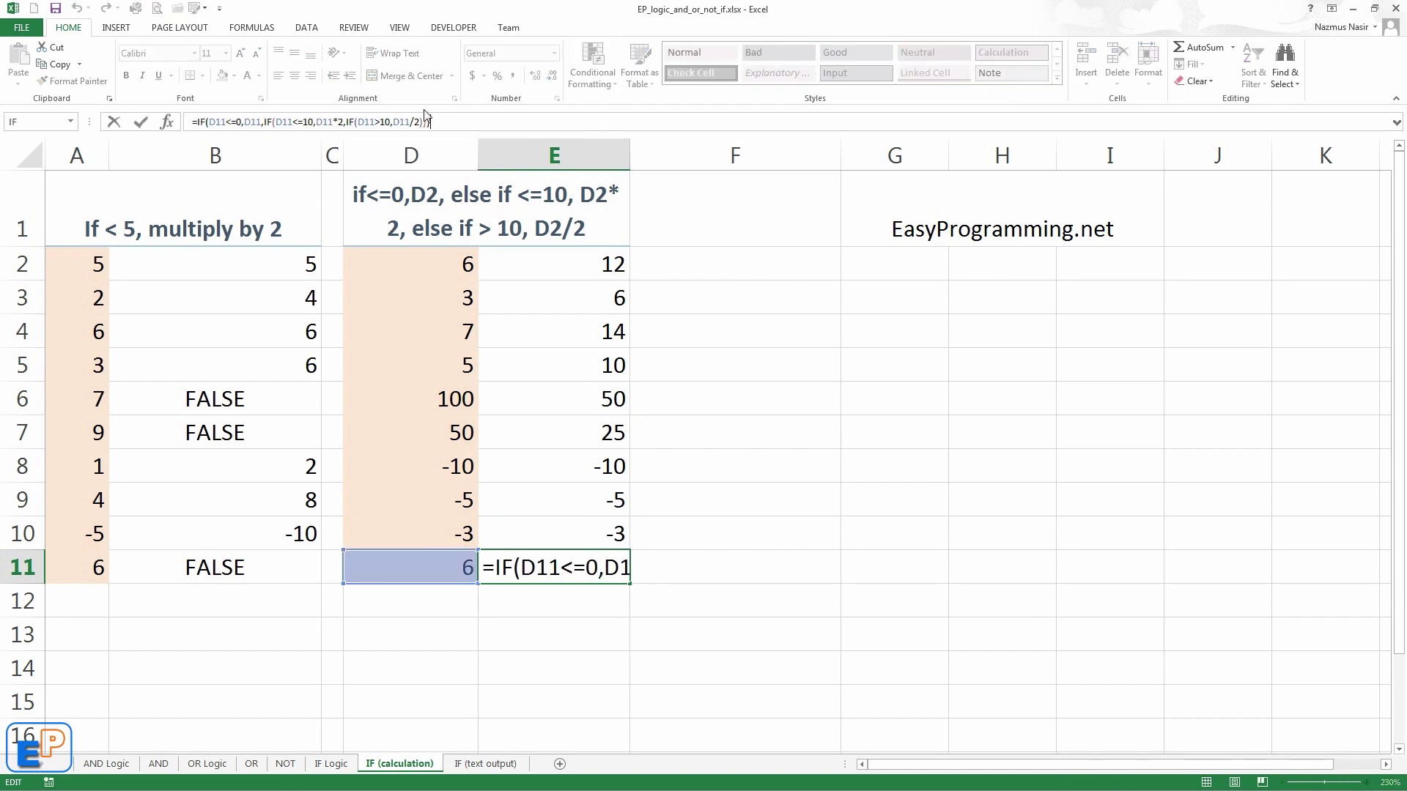
pyautogui.hotkey('ctrl', 'Return')
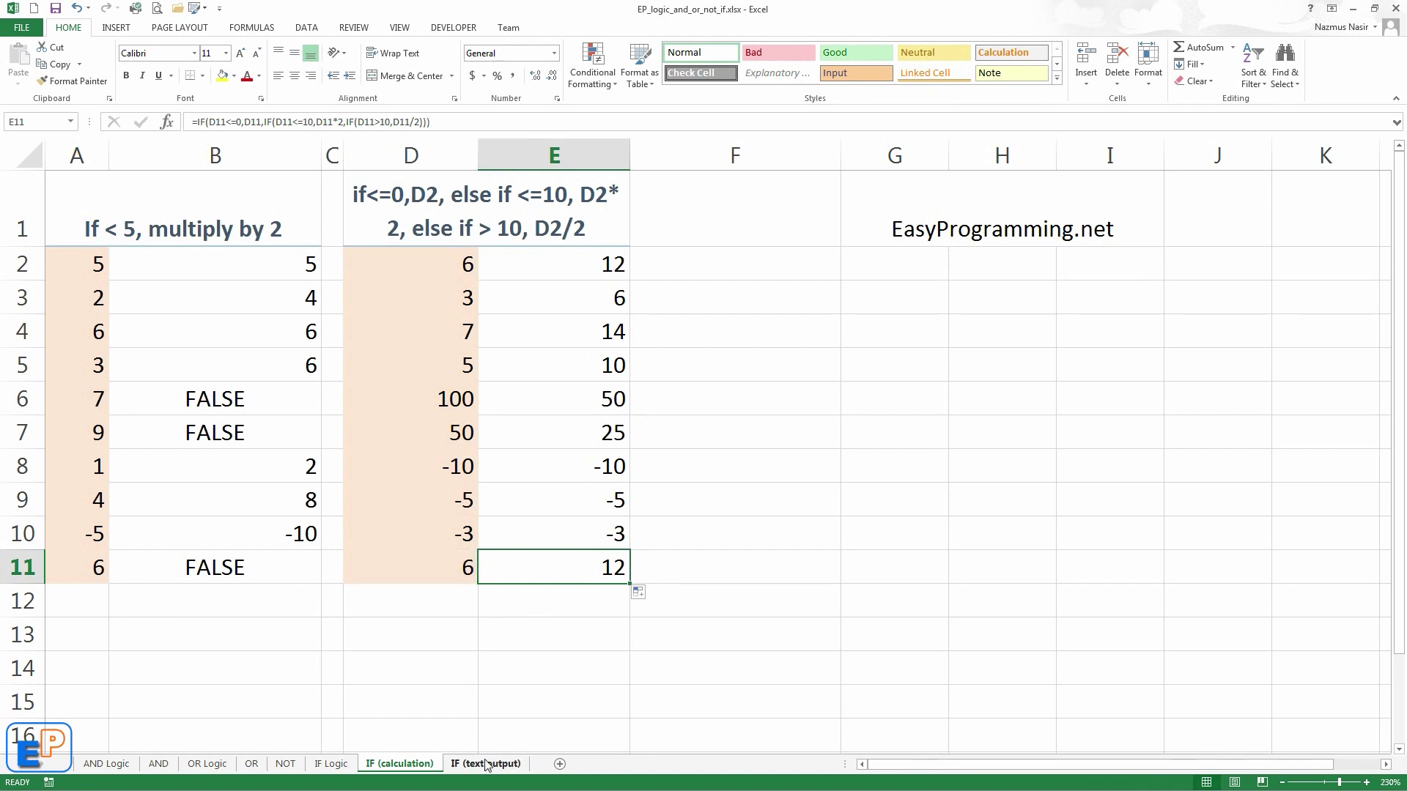
pyautogui.click(486, 764)
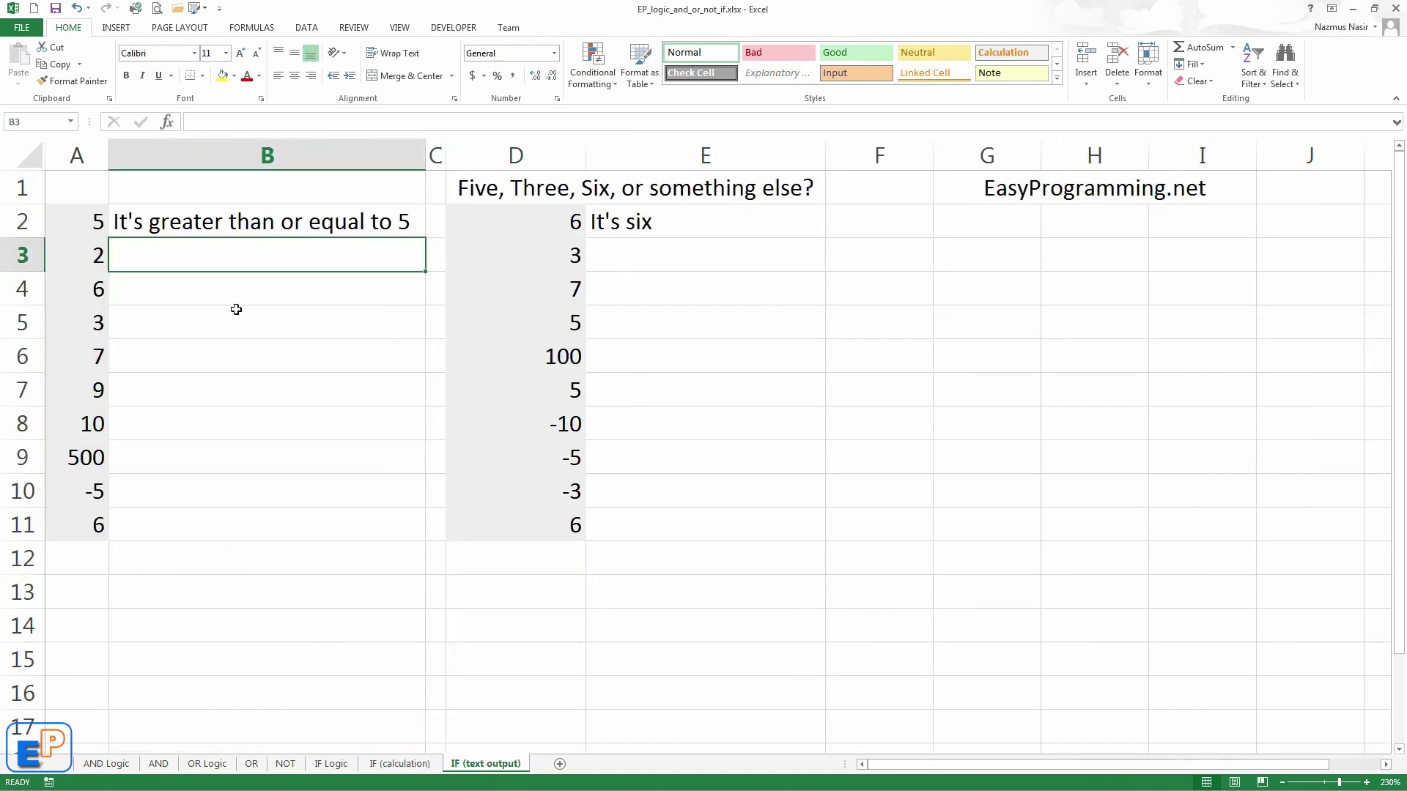
pyautogui.click(249, 229)
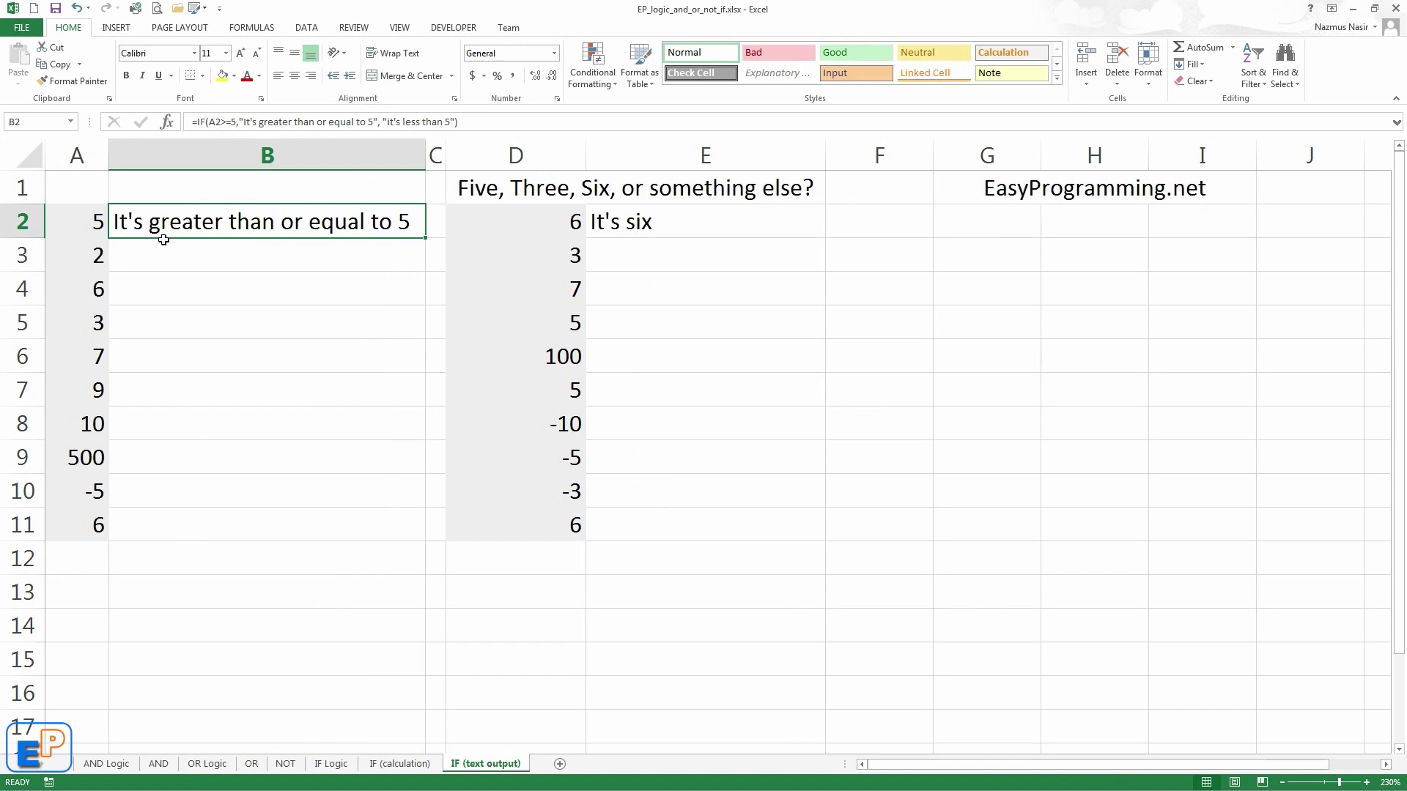
# - Enter =IF(A3>=5,"It's greater than or equal to five","It's less than 5") in B3
pyautogui.click(239, 262)
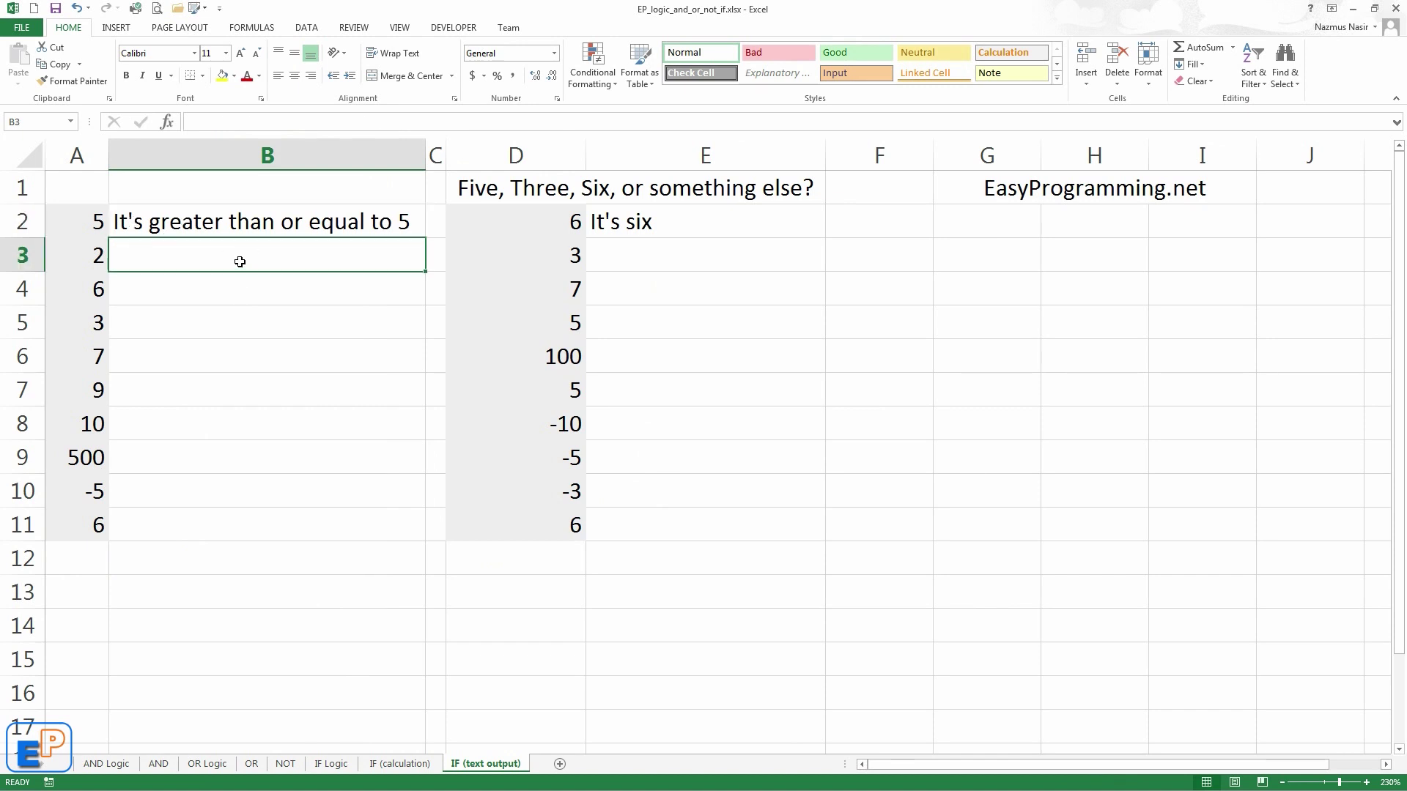
pyautogui.write('=IF(')
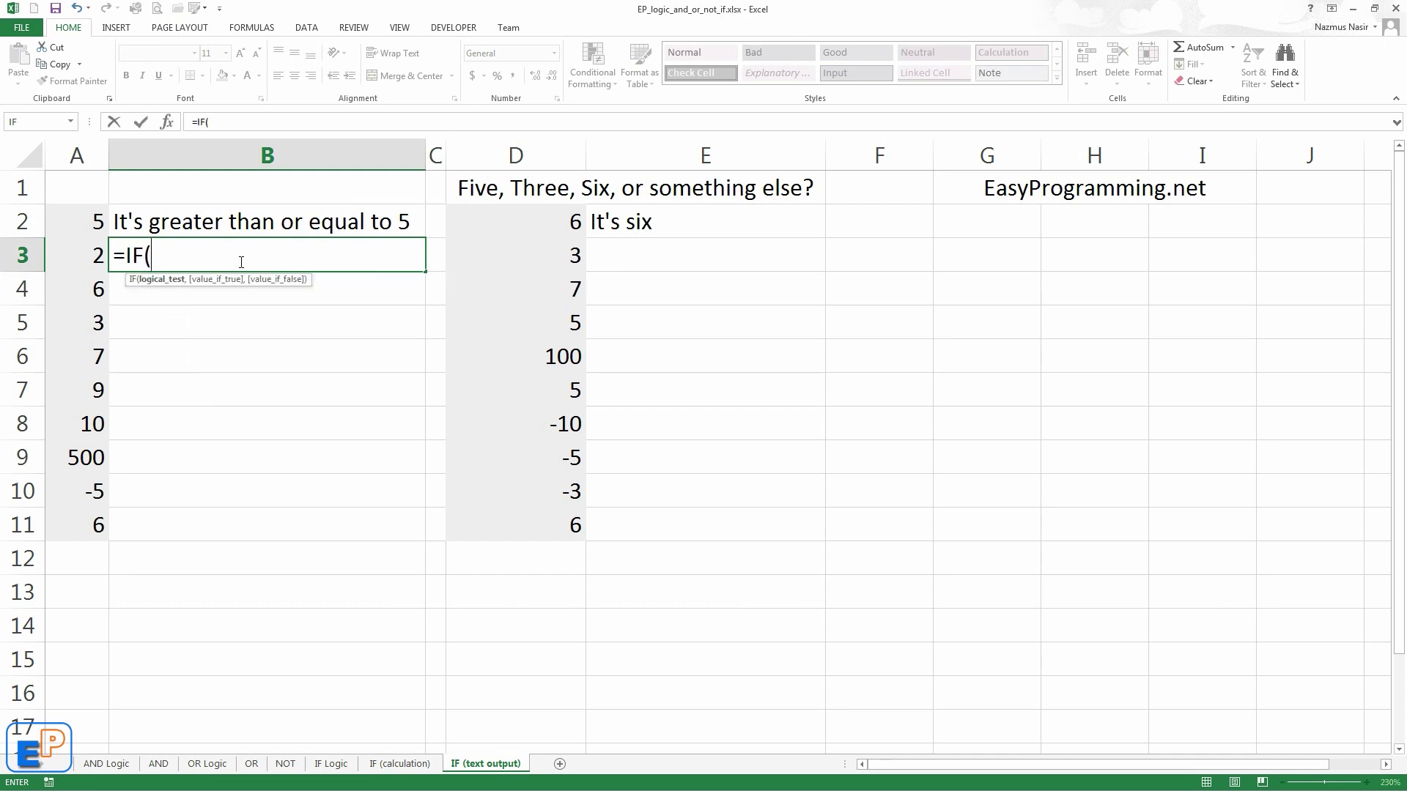
pyautogui.press('Left')
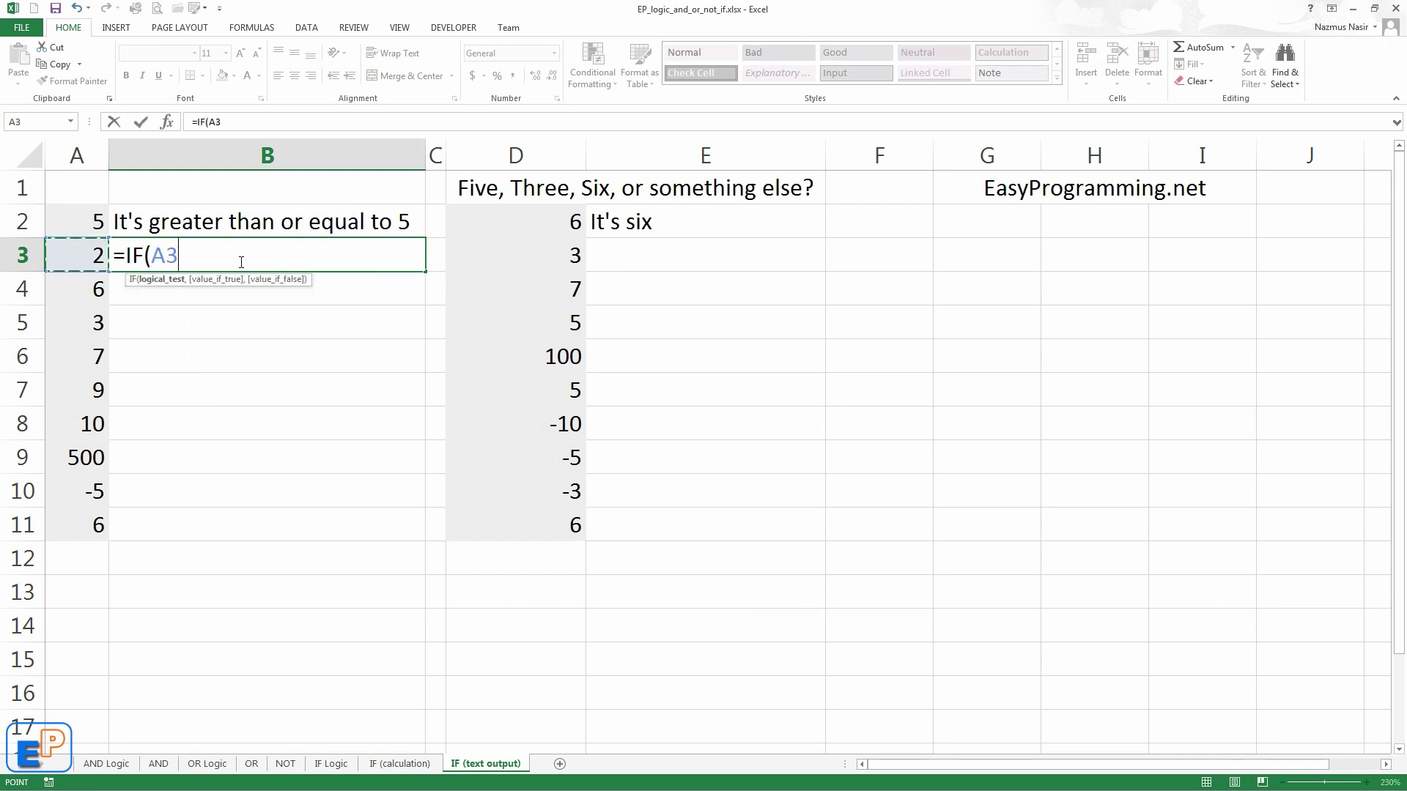
pyautogui.write('>=5')
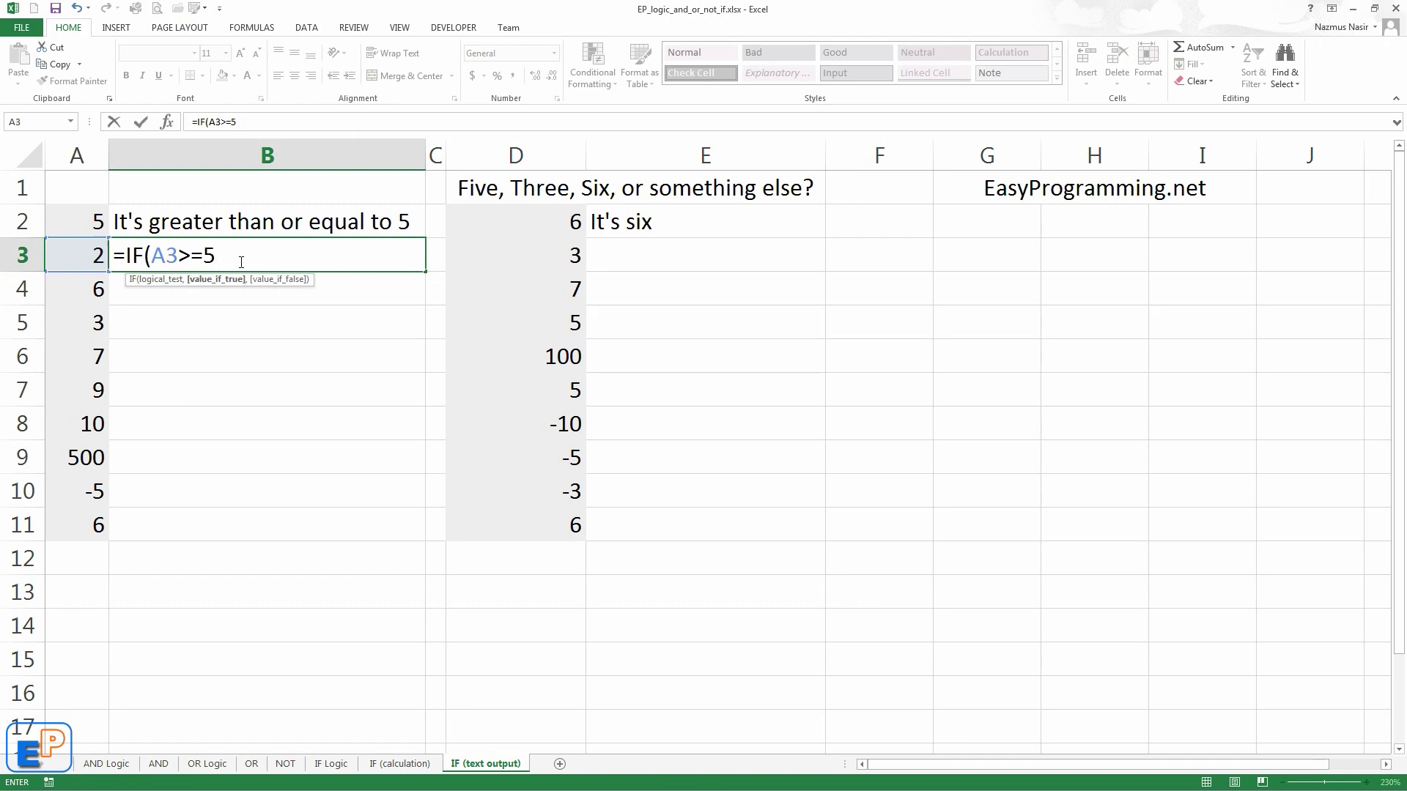
pyautogui.write(',"')
pyautogui.write('"I')
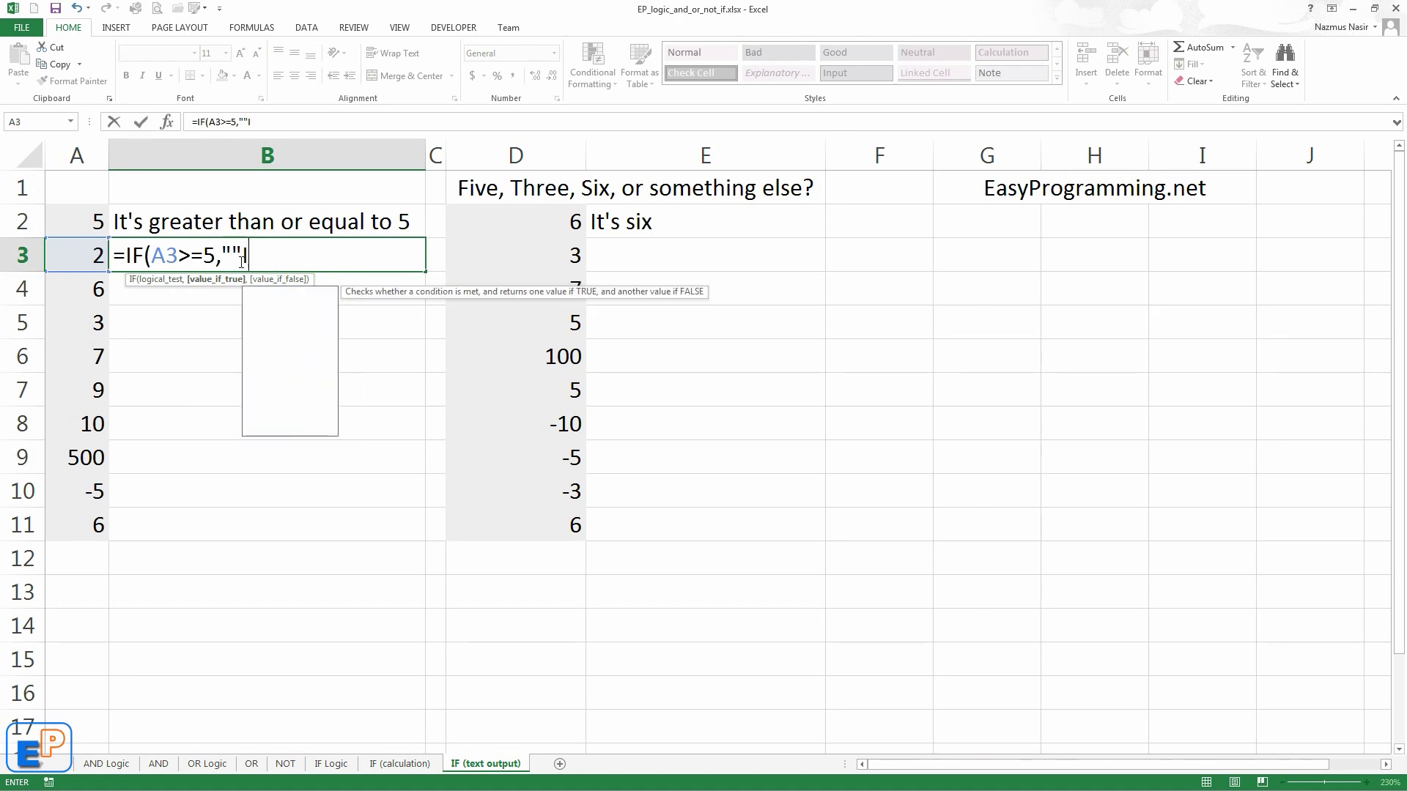
pyautogui.press('BackSpace')
pyautogui.press('BackSpace')
pyautogui.write("It's greater ")
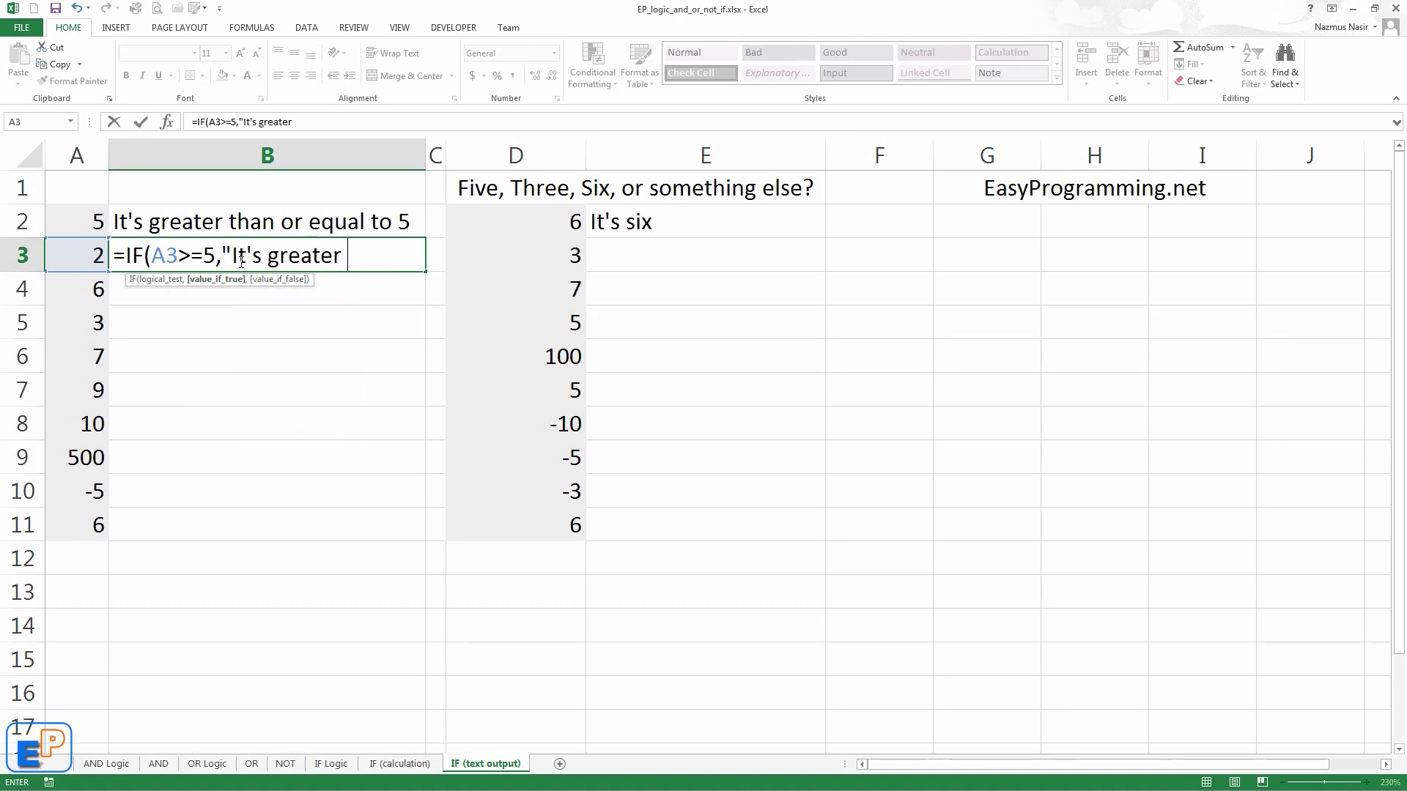
pyautogui.write('than or eaqua')
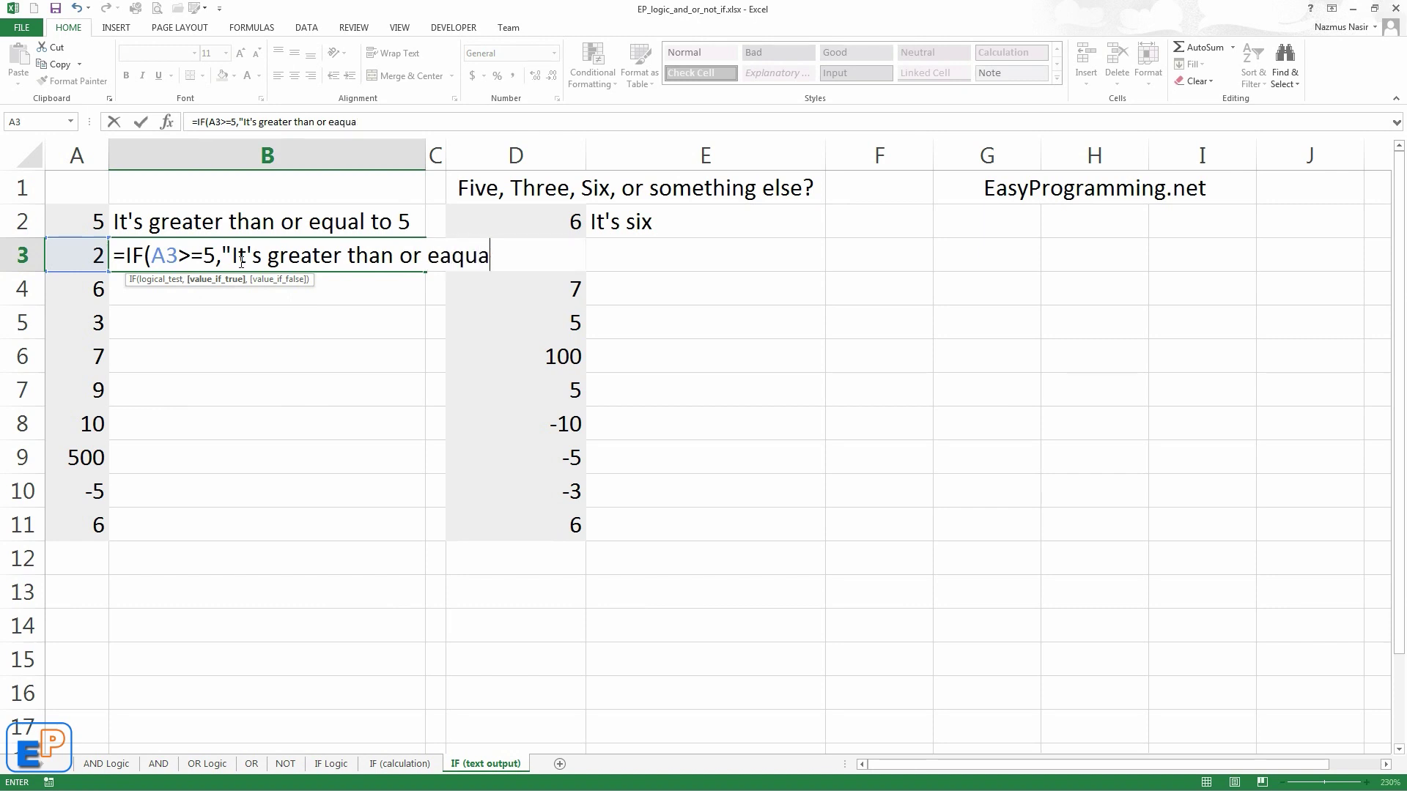
pyautogui.press('BackSpace')
pyautogui.press('BackSpace')
pyautogui.press('BackSpace')
pyautogui.press('BackSpace')
pyautogui.press('BackSpace')
pyautogui.write('equal to ')
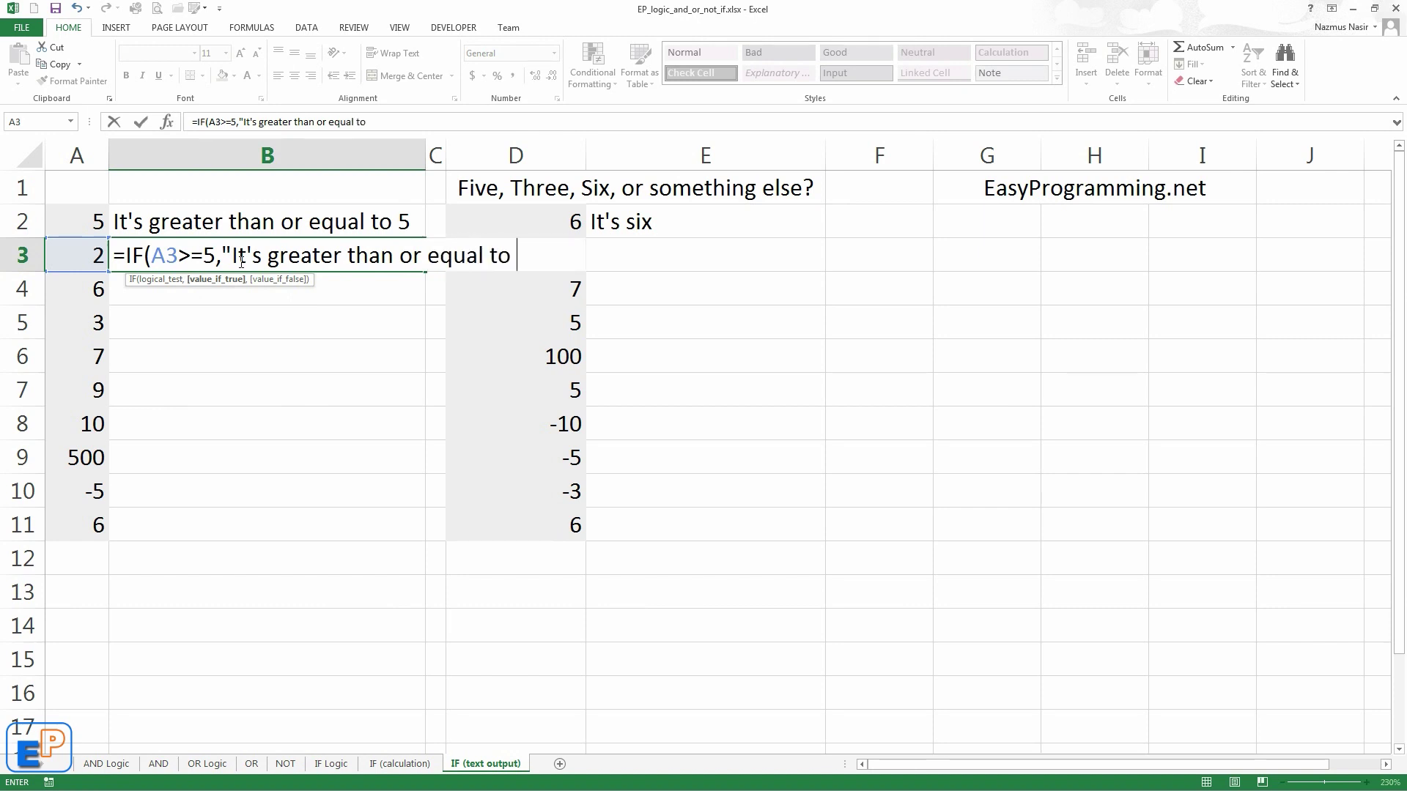
pyautogui.write('five",')
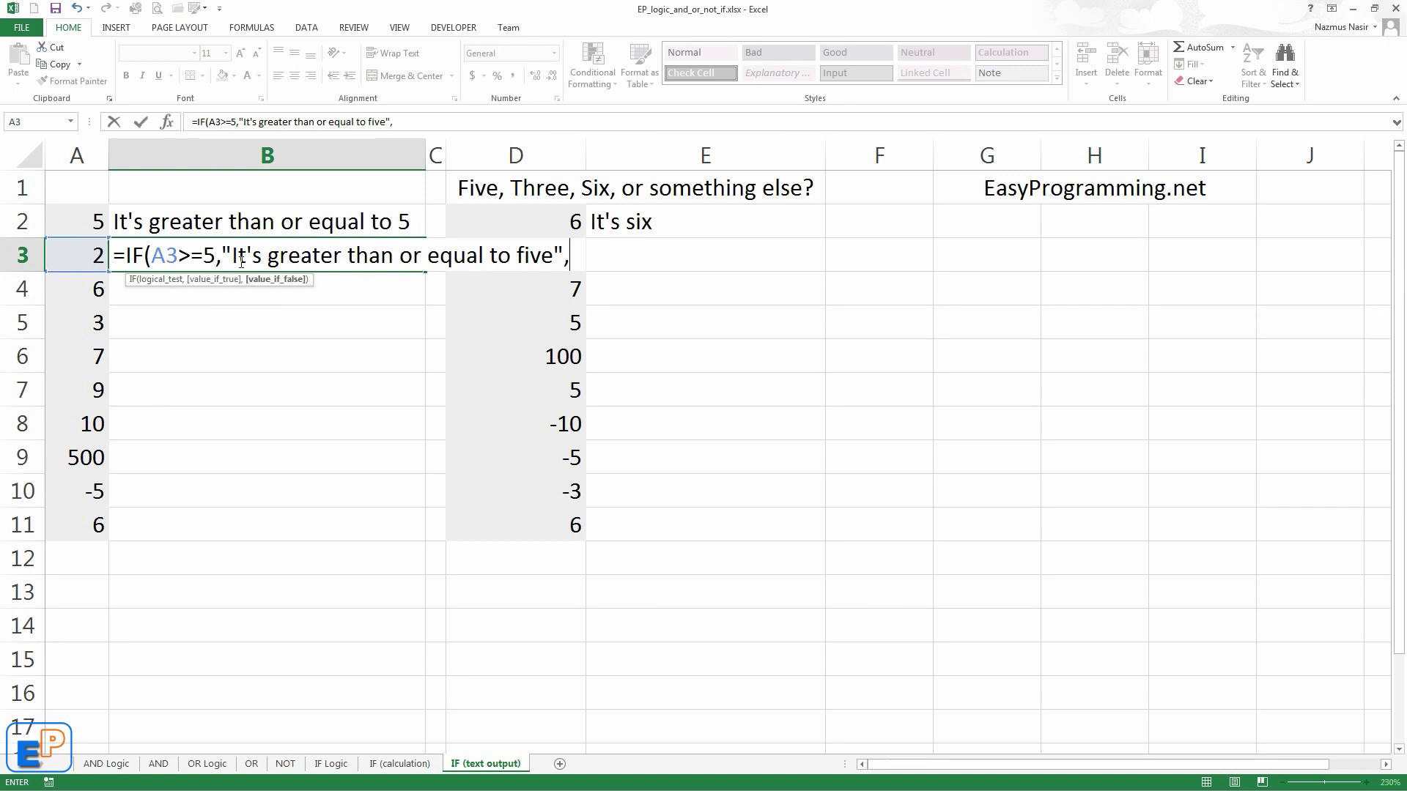
pyautogui.write('"It\'s less t')
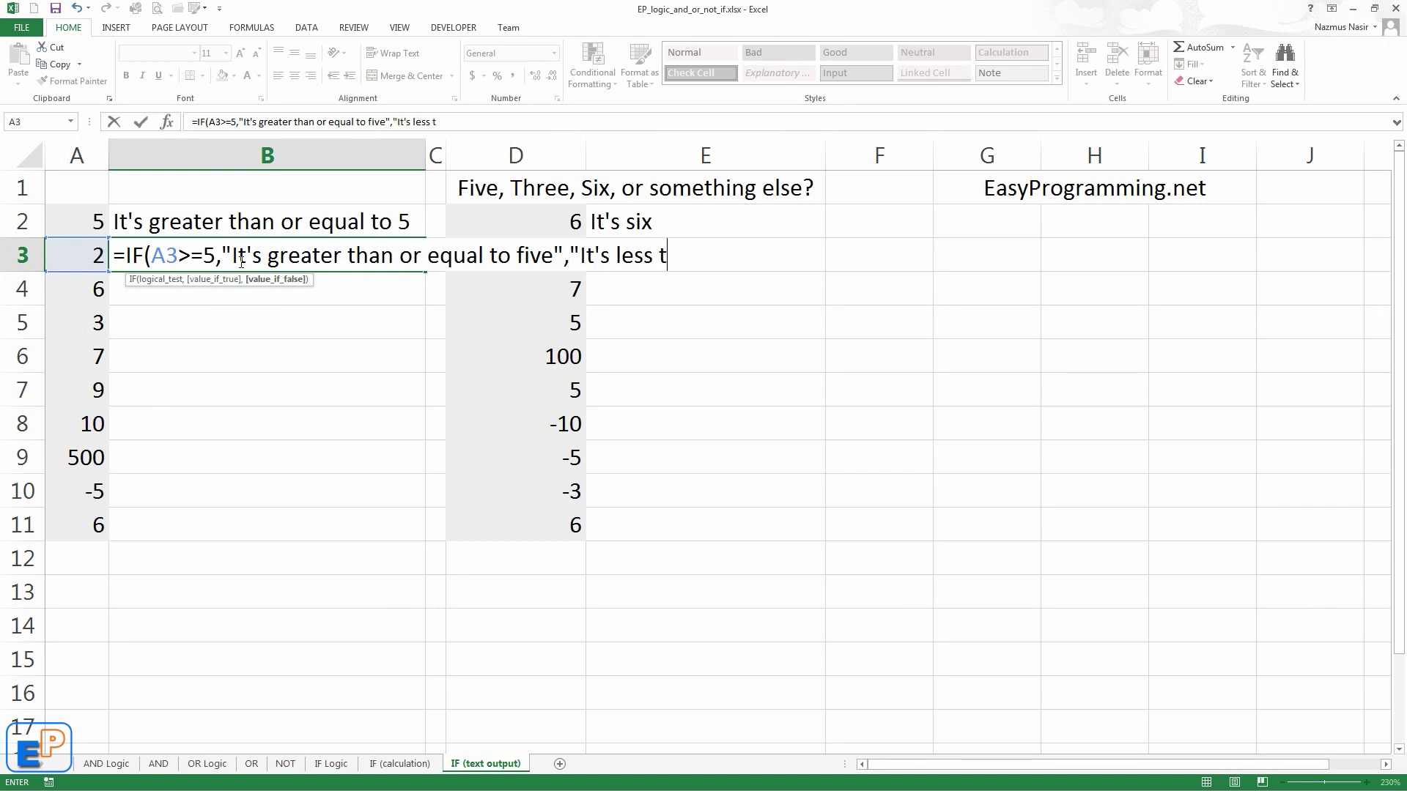
pyautogui.write('han 5")')
pyautogui.press('Return')
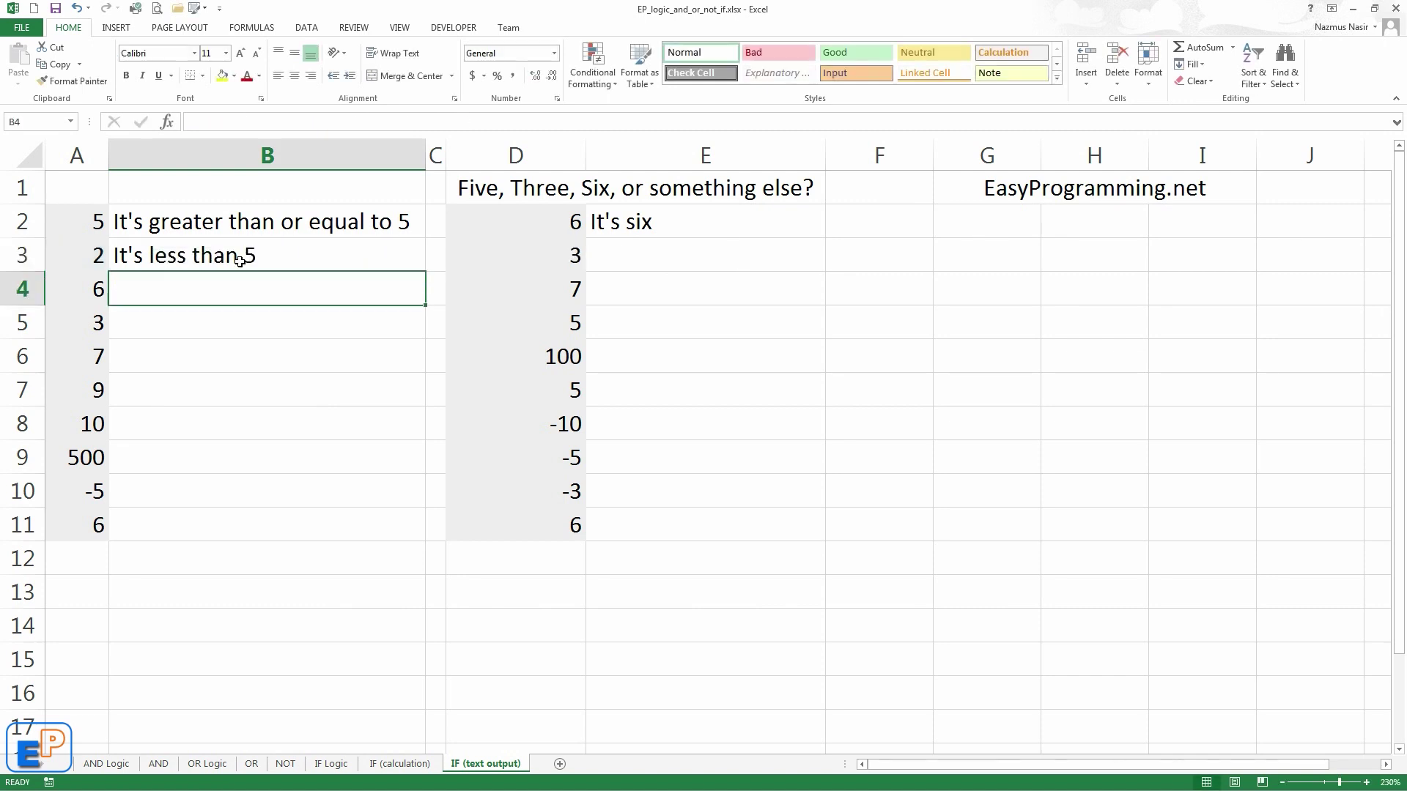
# - Fill B3's formula down to B11 and autofit column B's width
pyautogui.click(240, 260)
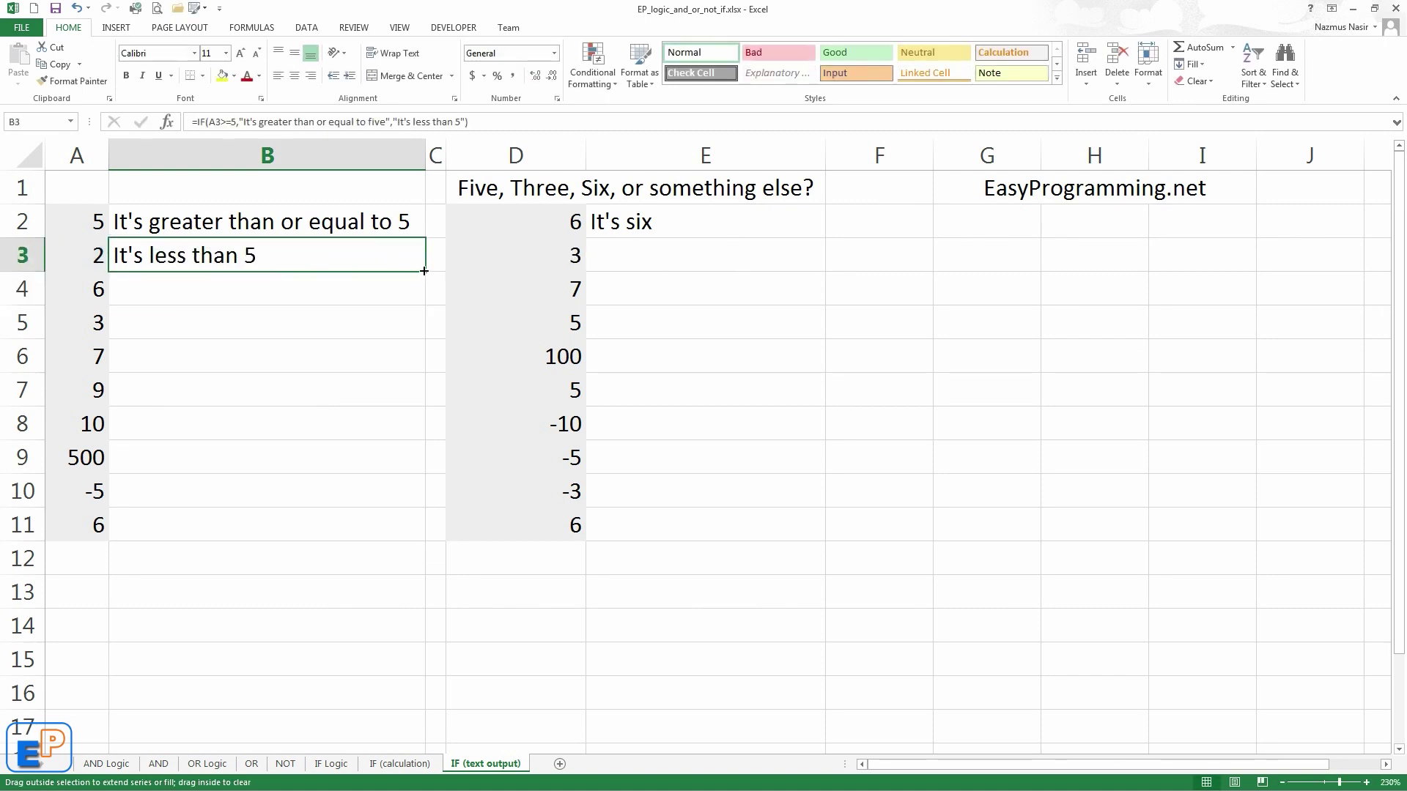
pyautogui.doubleClick(425, 272)
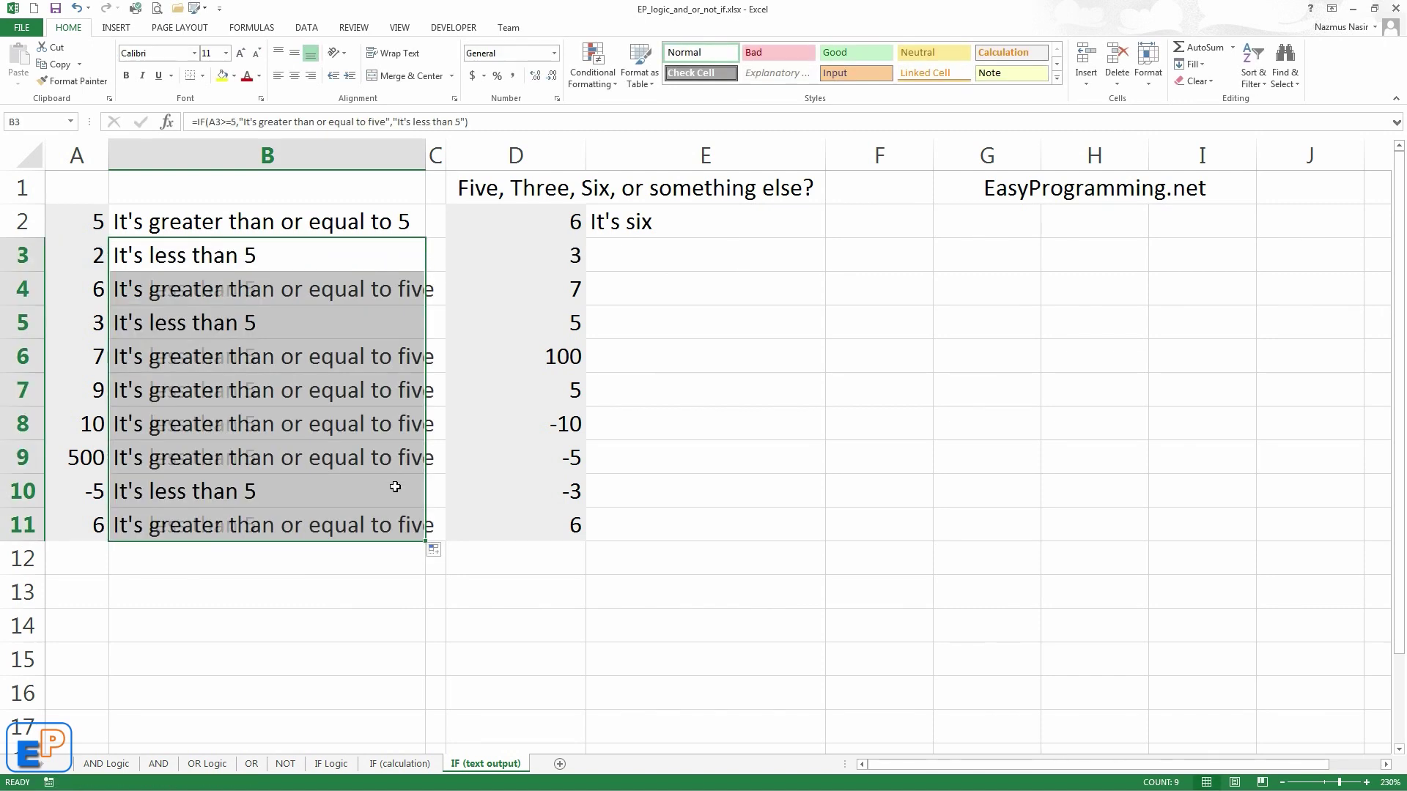
pyautogui.doubleClick(425, 155)
pyautogui.click(283, 292)
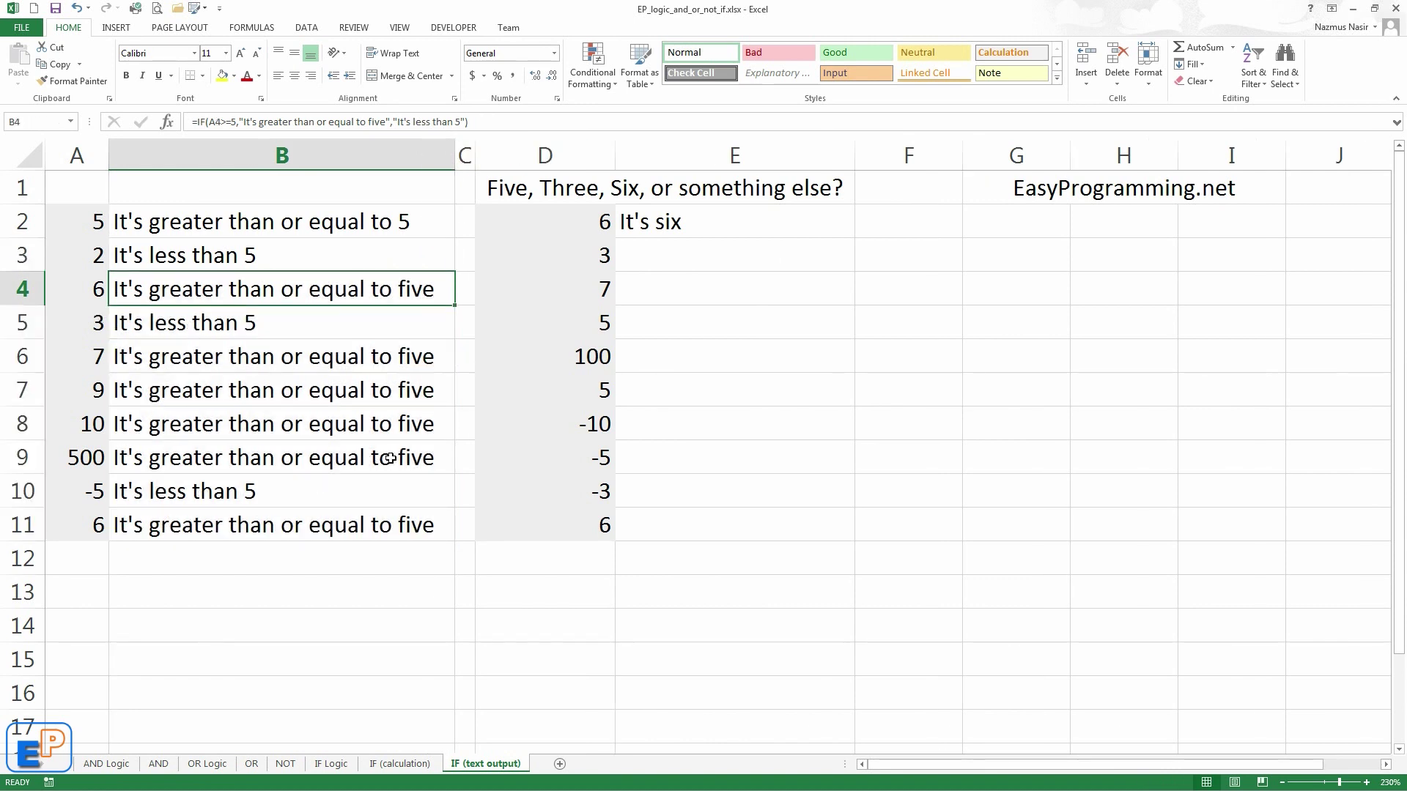
pyautogui.click(249, 530)
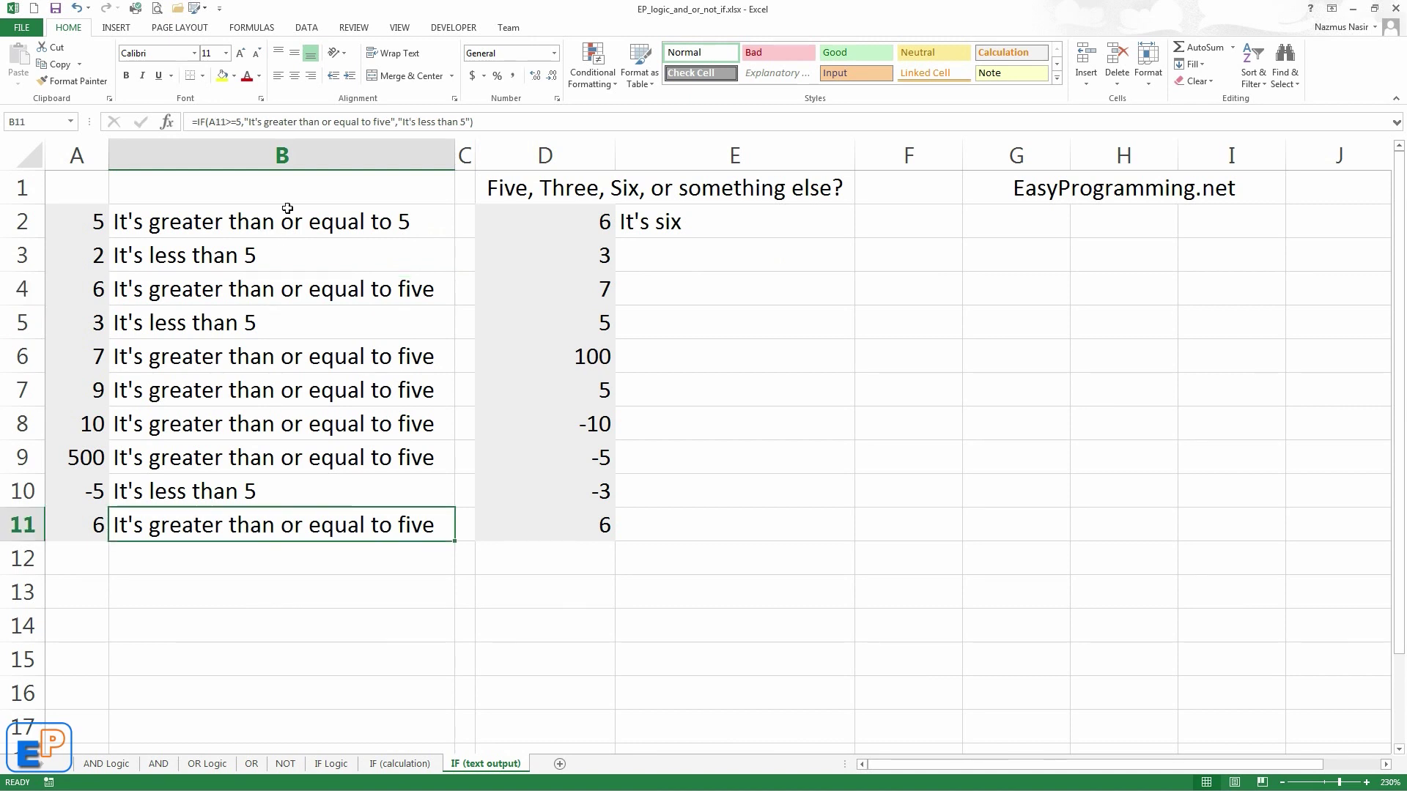
pyautogui.click(247, 121)
pyautogui.press('BackSpace')
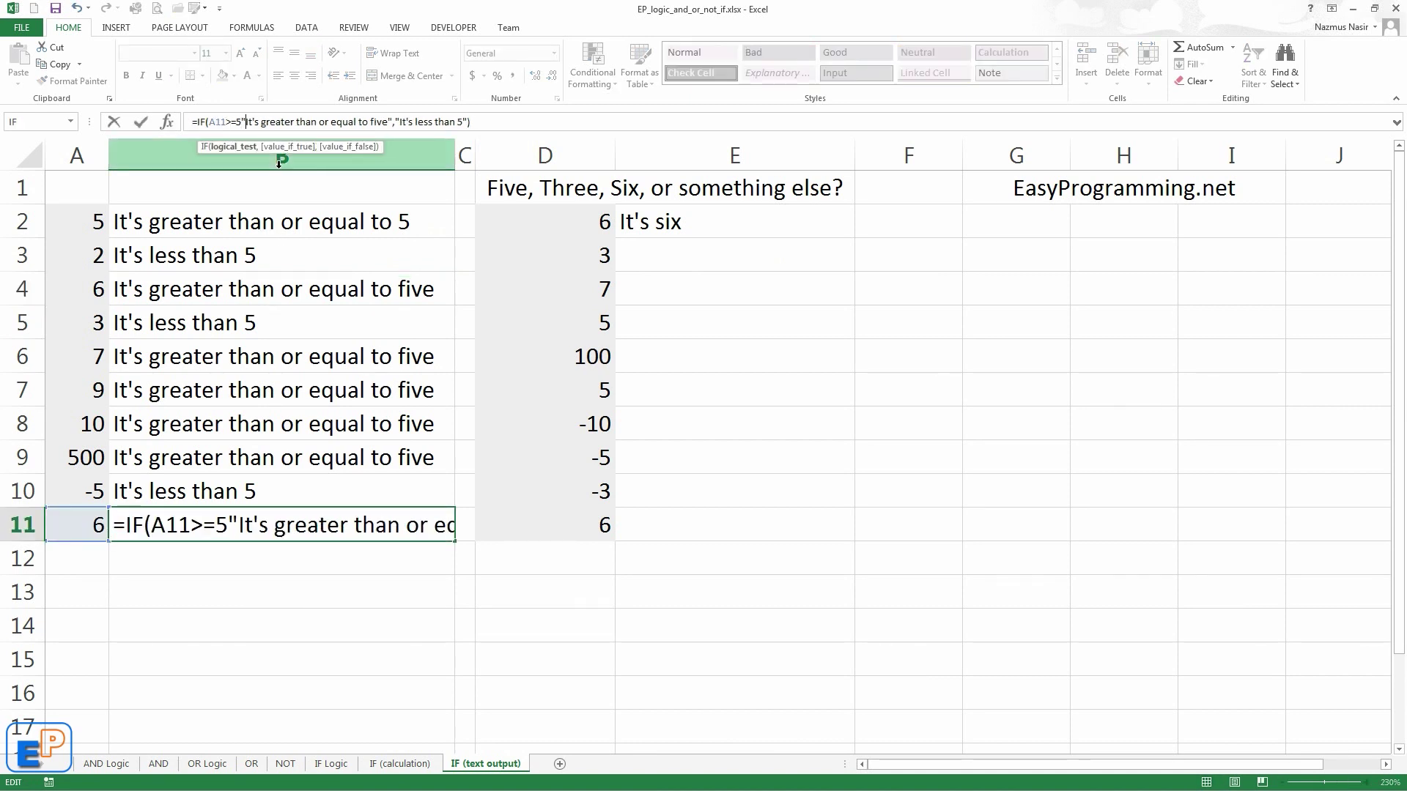
pyautogui.write(',')
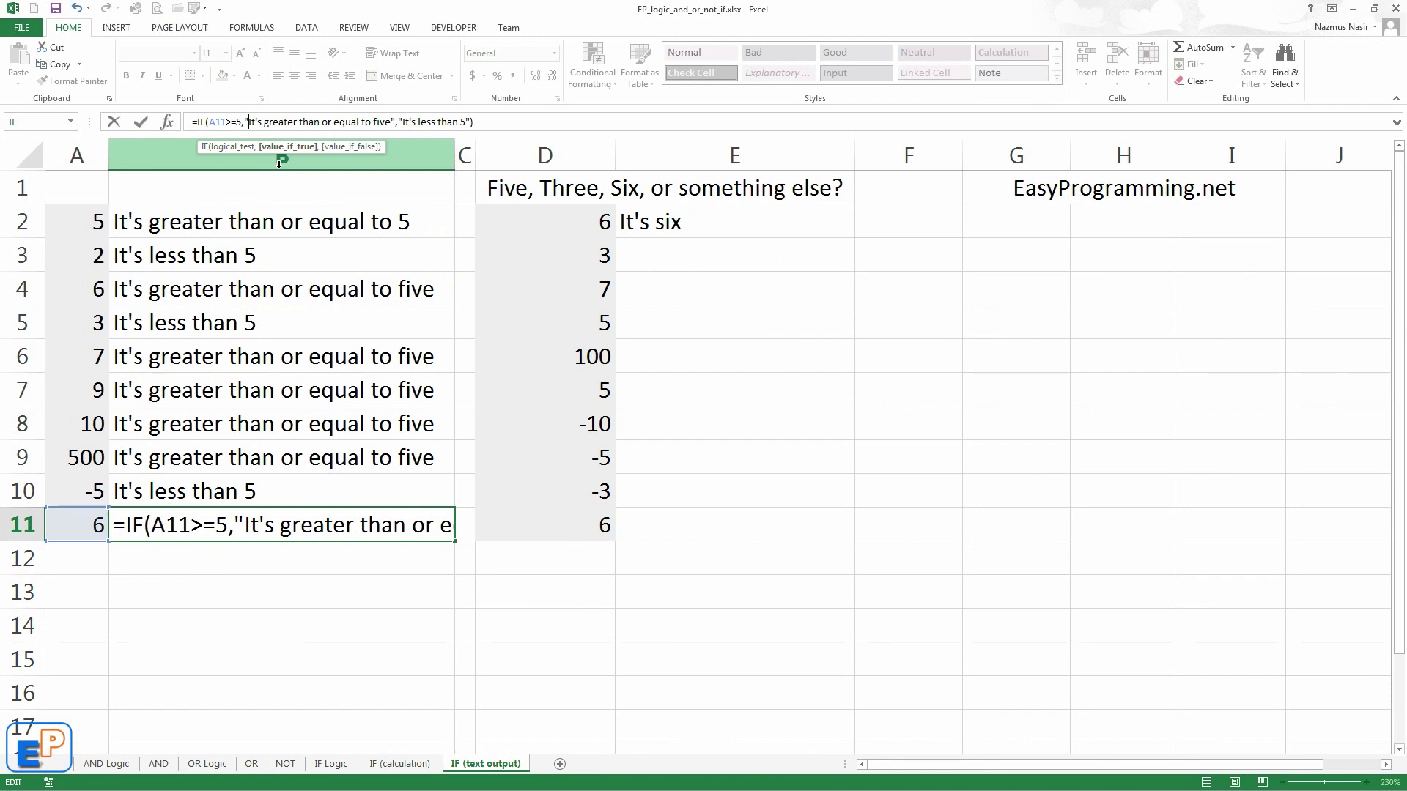
pyautogui.press('BackSpace')
pyautogui.press('Right')
pyautogui.press('Right')
pyautogui.press('Right')
pyautogui.press('Right')
pyautogui.press('Right')
pyautogui.press('Right')
pyautogui.press('Right')
pyautogui.press('Right')
pyautogui.press('Right')
pyautogui.press('Right')
pyautogui.press('Right')
pyautogui.press('Right')
pyautogui.press('Right')
pyautogui.press('Right')
pyautogui.press('Right')
pyautogui.press('Right')
pyautogui.press('Right')
pyautogui.press('Right')
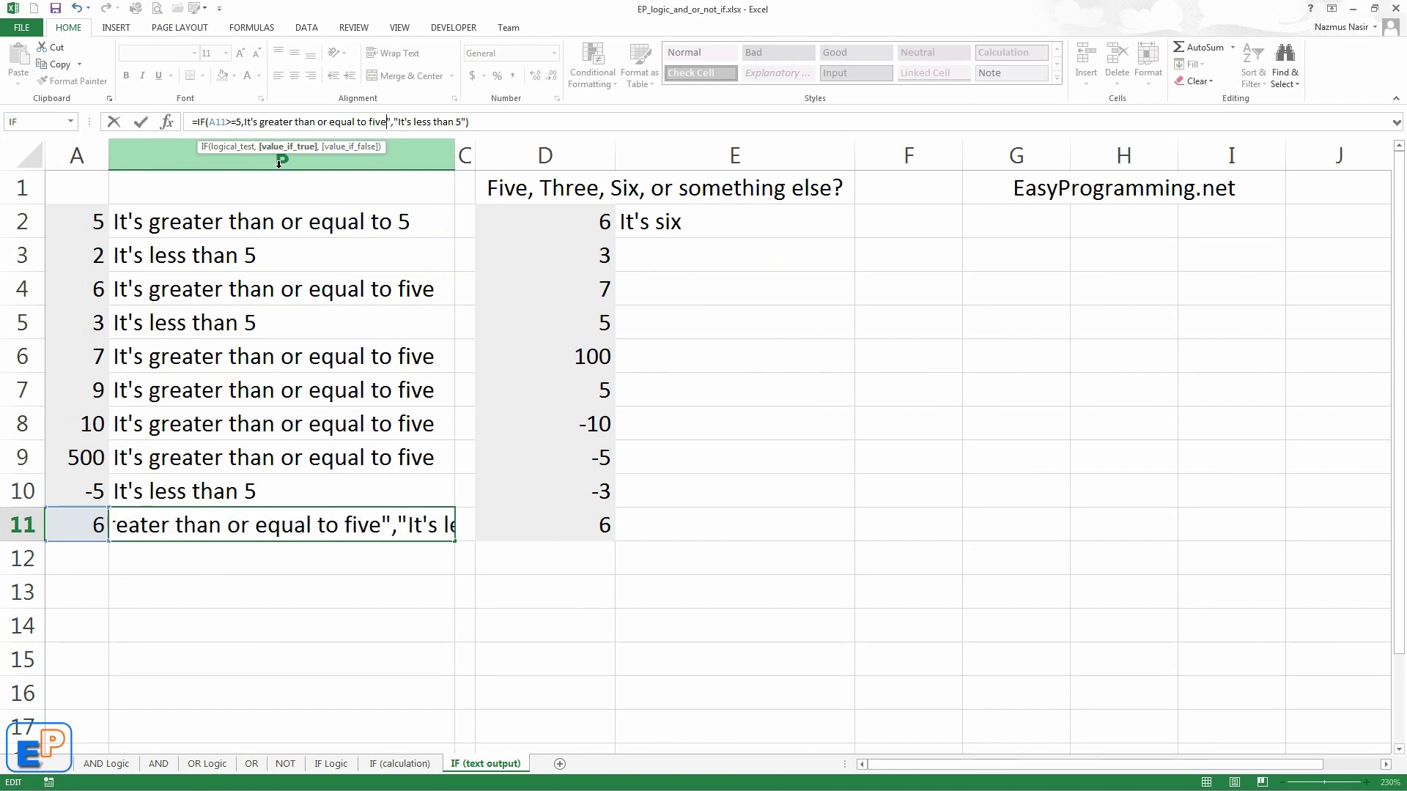
pyautogui.press('BackSpace')
pyautogui.press('Return')
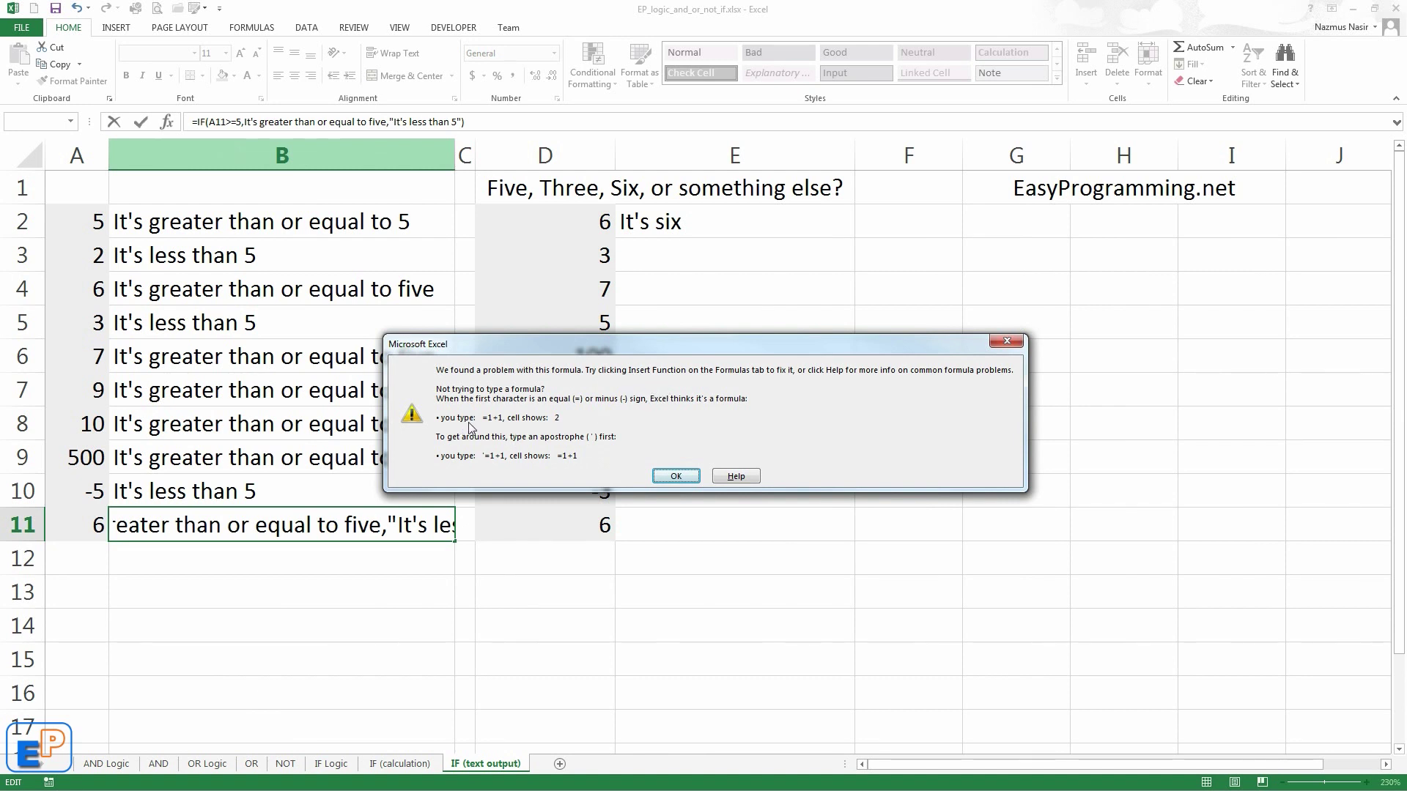
pyautogui.click(676, 475)
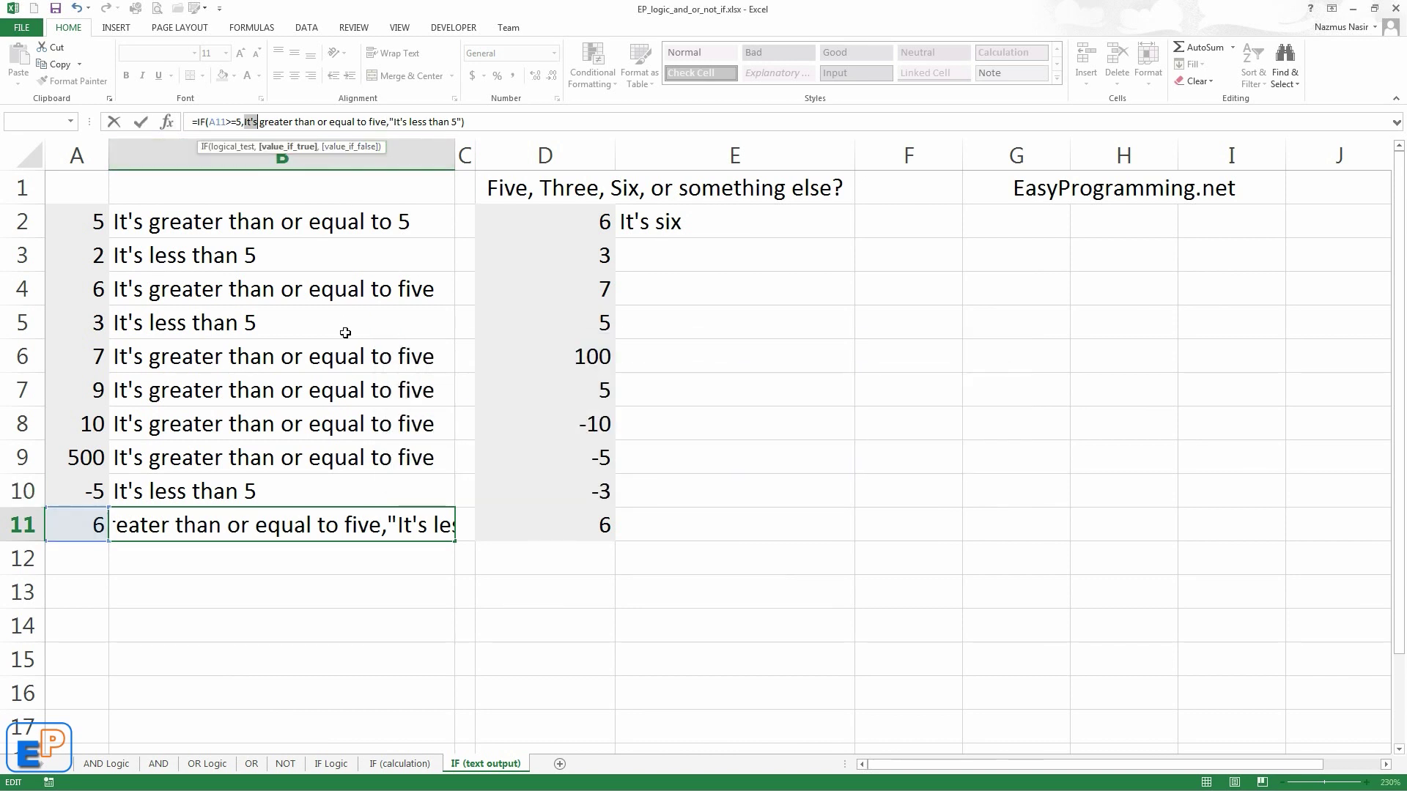
pyautogui.press('Left')
pyautogui.write('"')
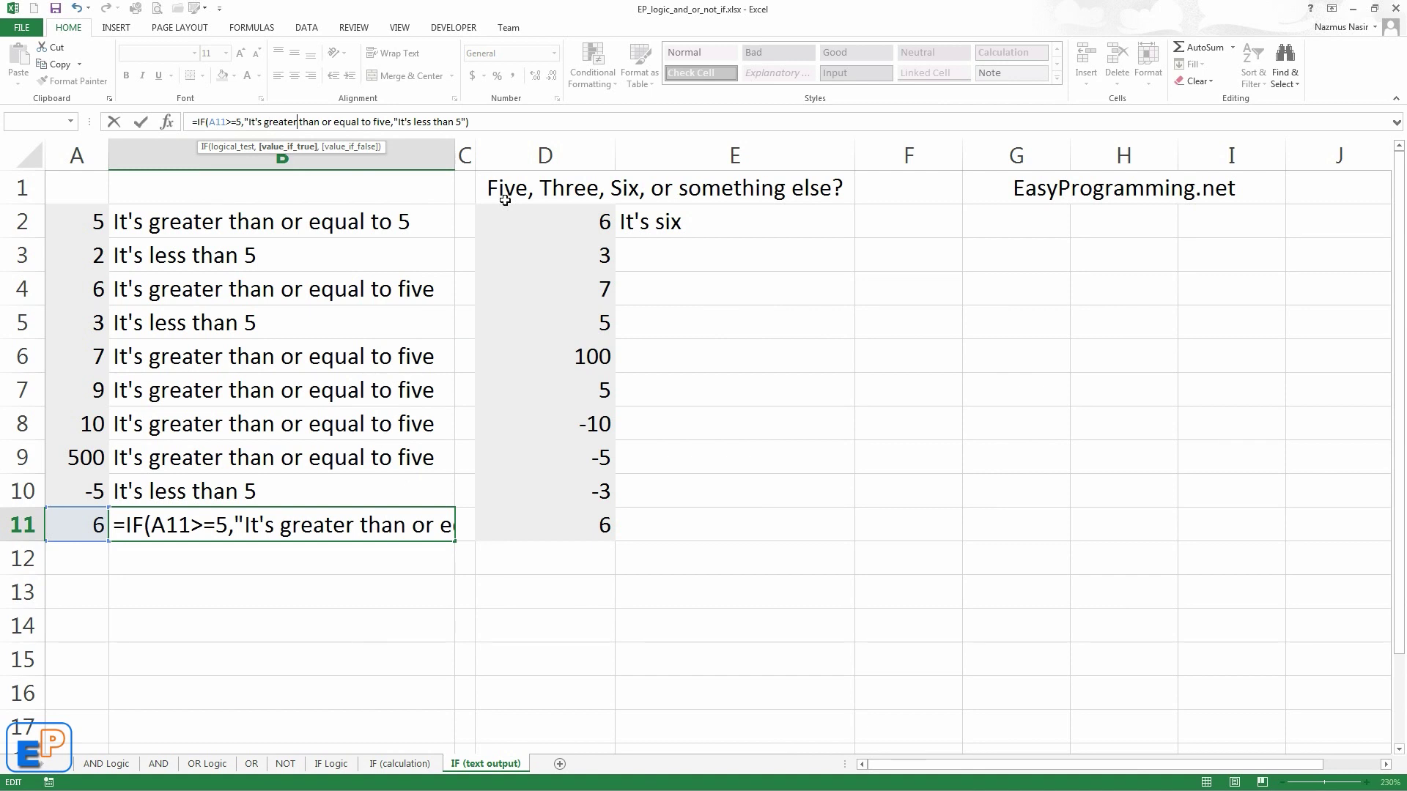
pyautogui.press('Right')
pyautogui.press('Right')
pyautogui.press('Right')
pyautogui.press('Right')
pyautogui.press('Right')
pyautogui.press('Right')
pyautogui.press('Right')
pyautogui.press('Right')
pyautogui.press('Right')
pyautogui.press('Right')
pyautogui.press('Right')
pyautogui.press('Right')
pyautogui.press('Right')
pyautogui.press('Right')
pyautogui.press('Right')
pyautogui.press('Right')
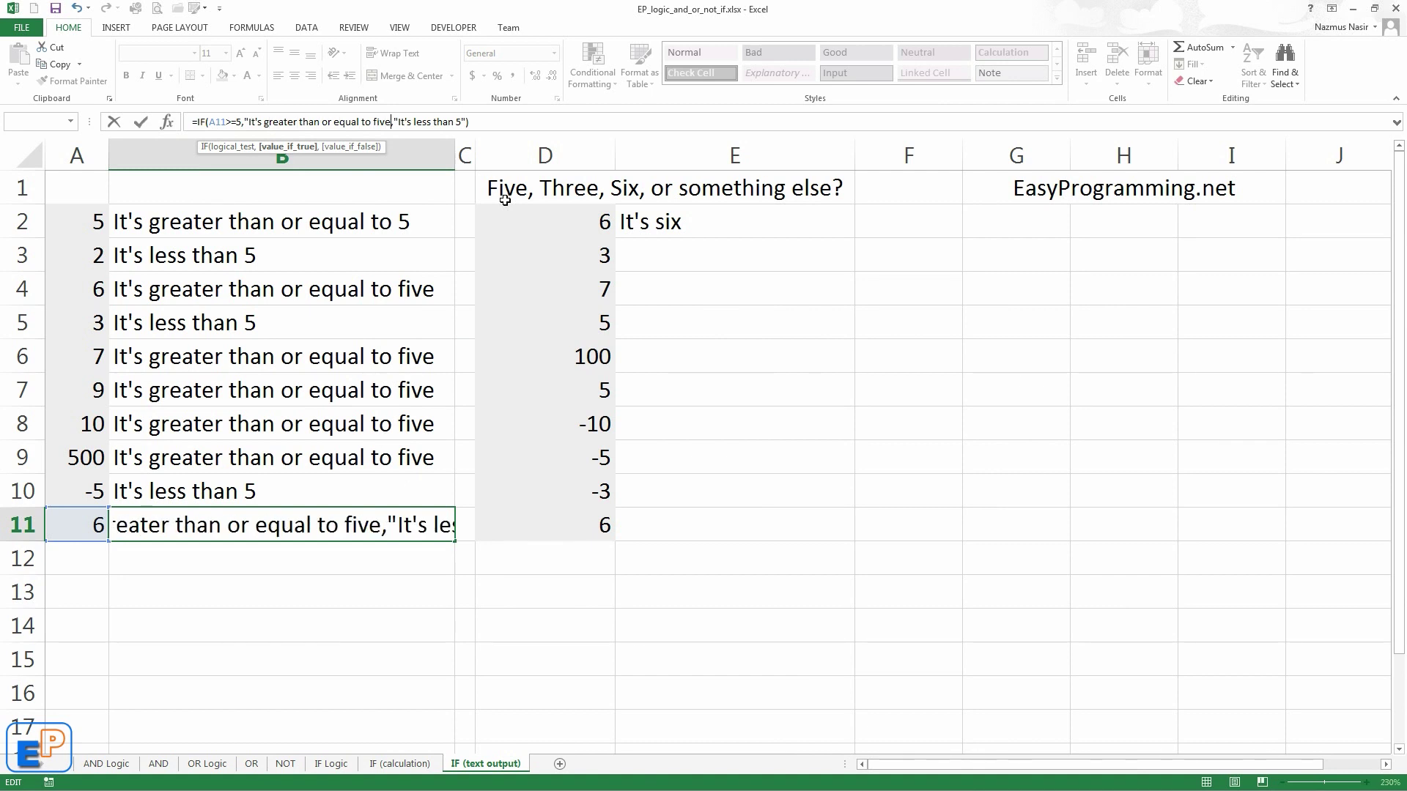
pyautogui.write('"')
pyautogui.press('Return')
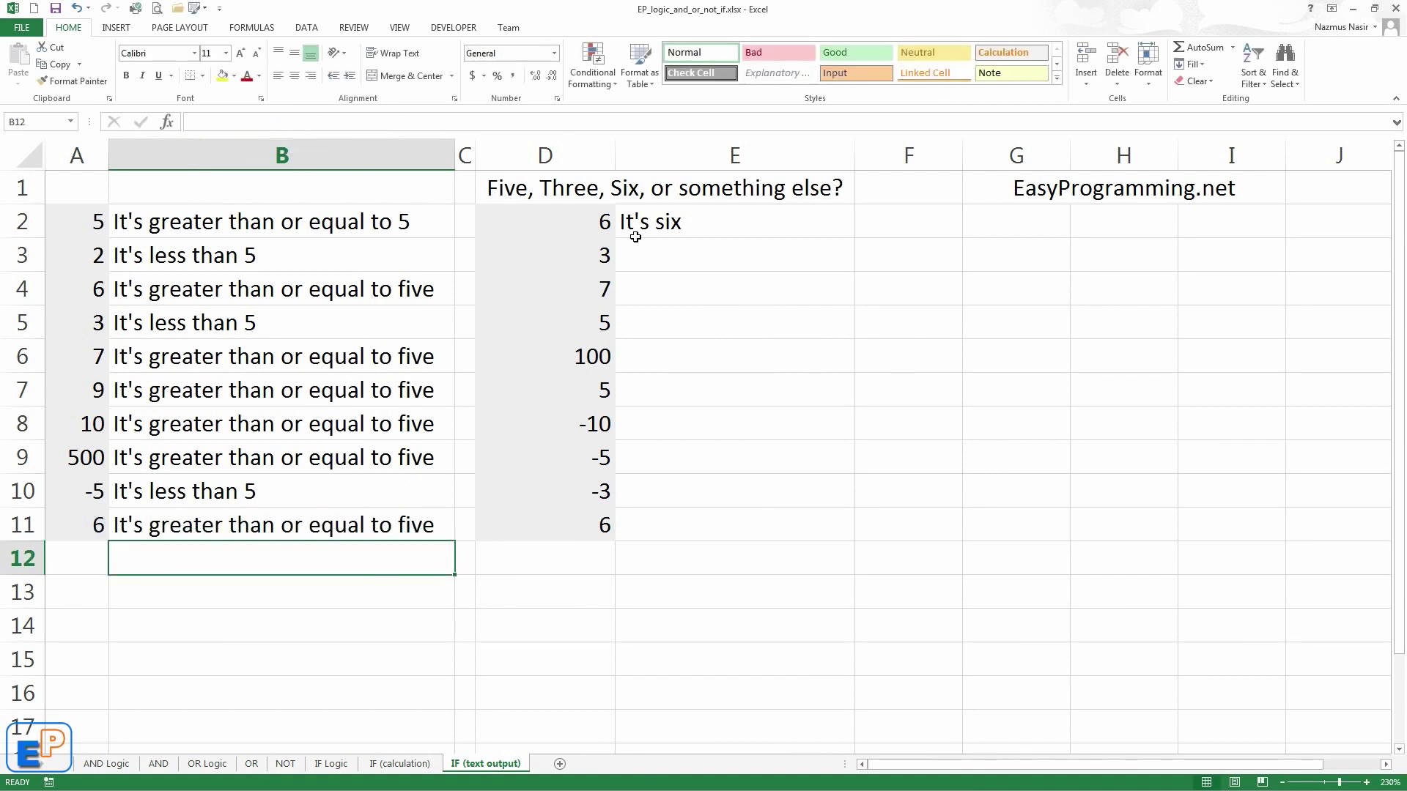
pyautogui.click(655, 241)
# - After viewing E2's formula, start E3 with =IF(D3=5,"It's five",IF(
pyautogui.click(658, 229)
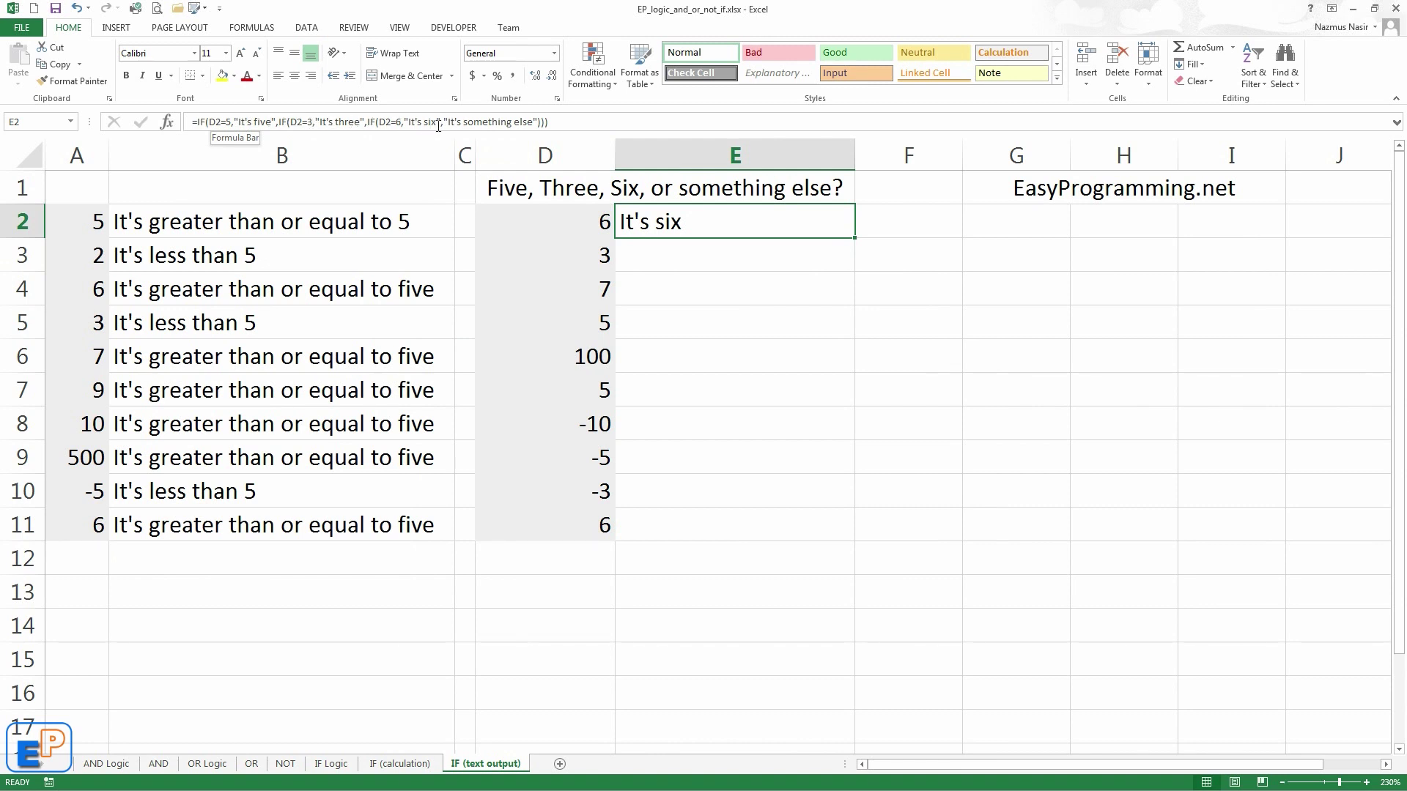
pyautogui.click(685, 259)
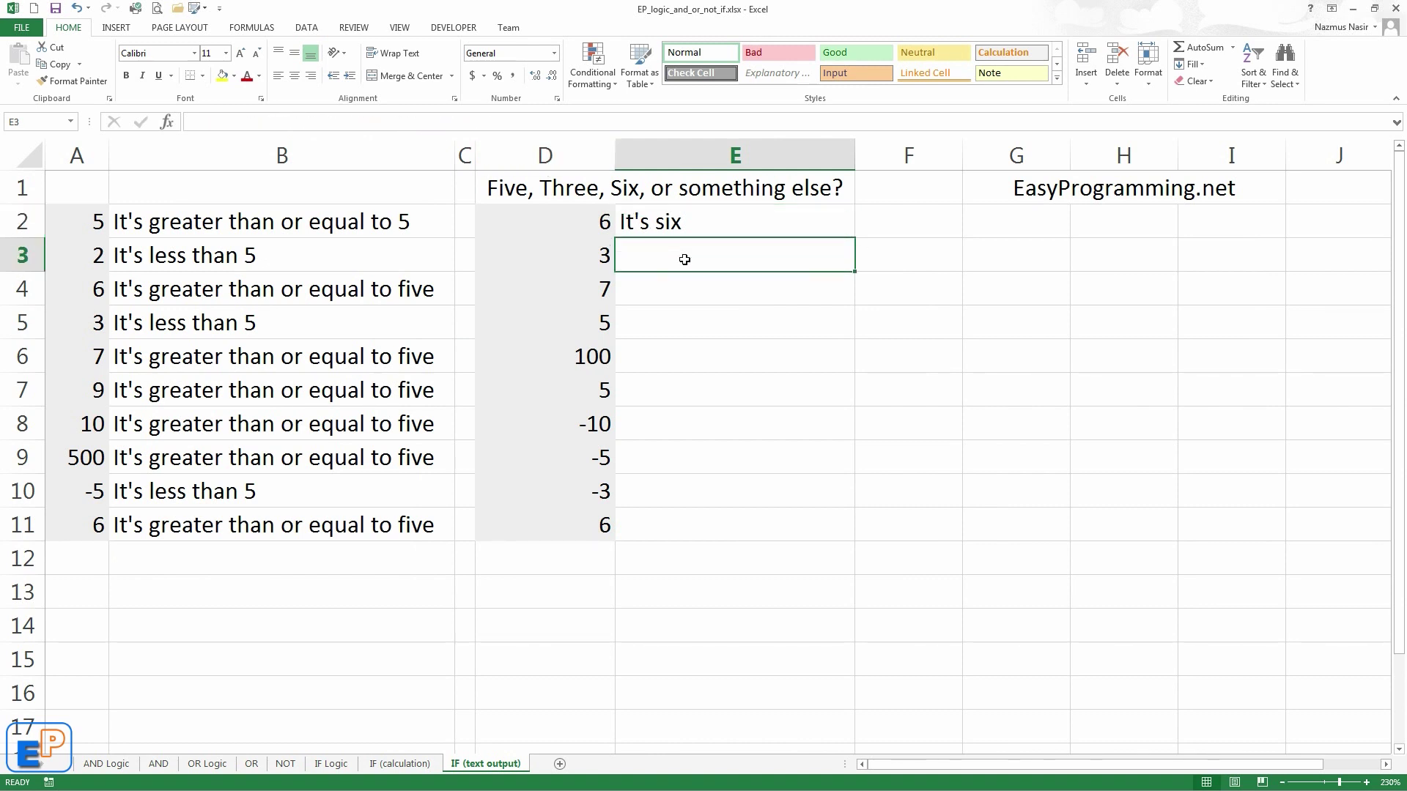
pyautogui.write('=if')
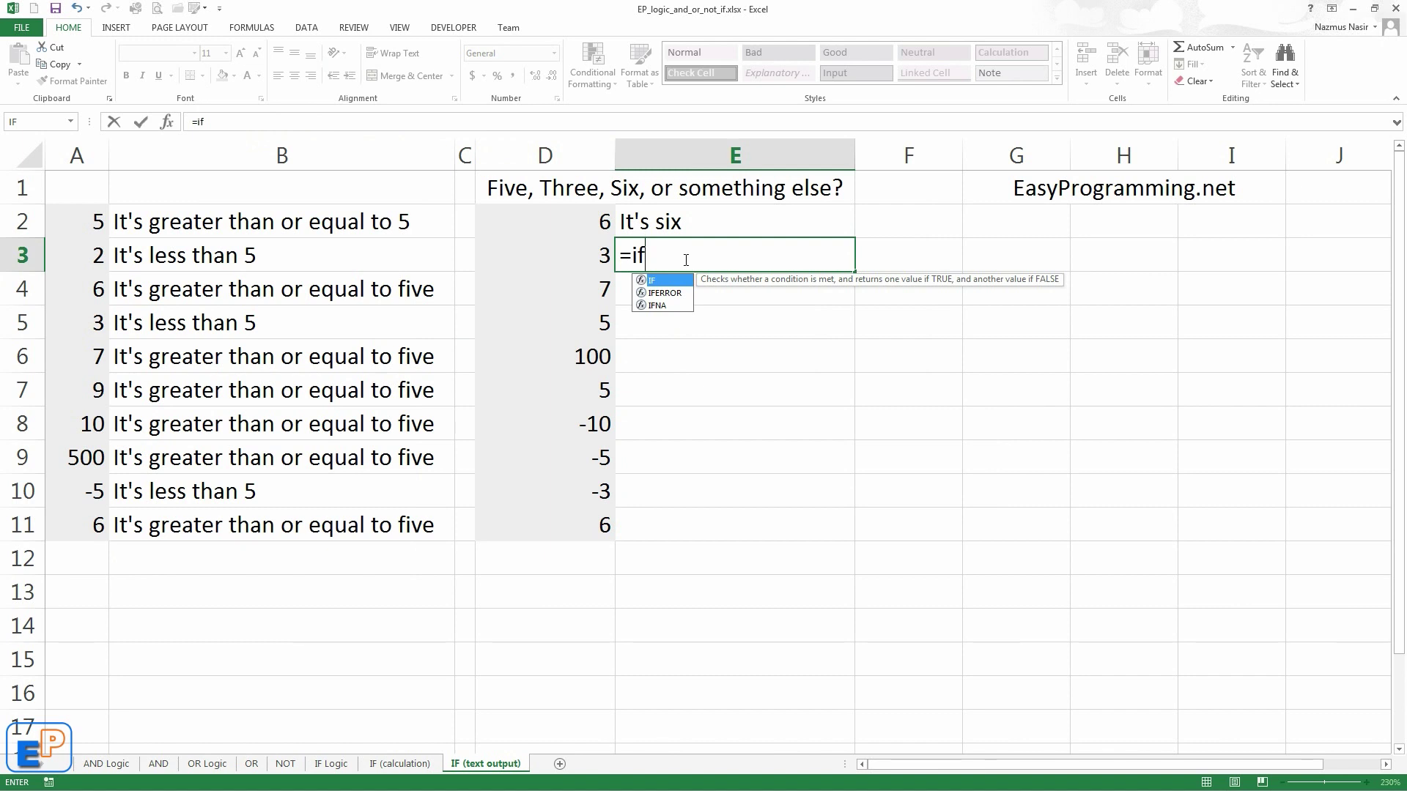
pyautogui.press('Left')
pyautogui.click(685, 260)
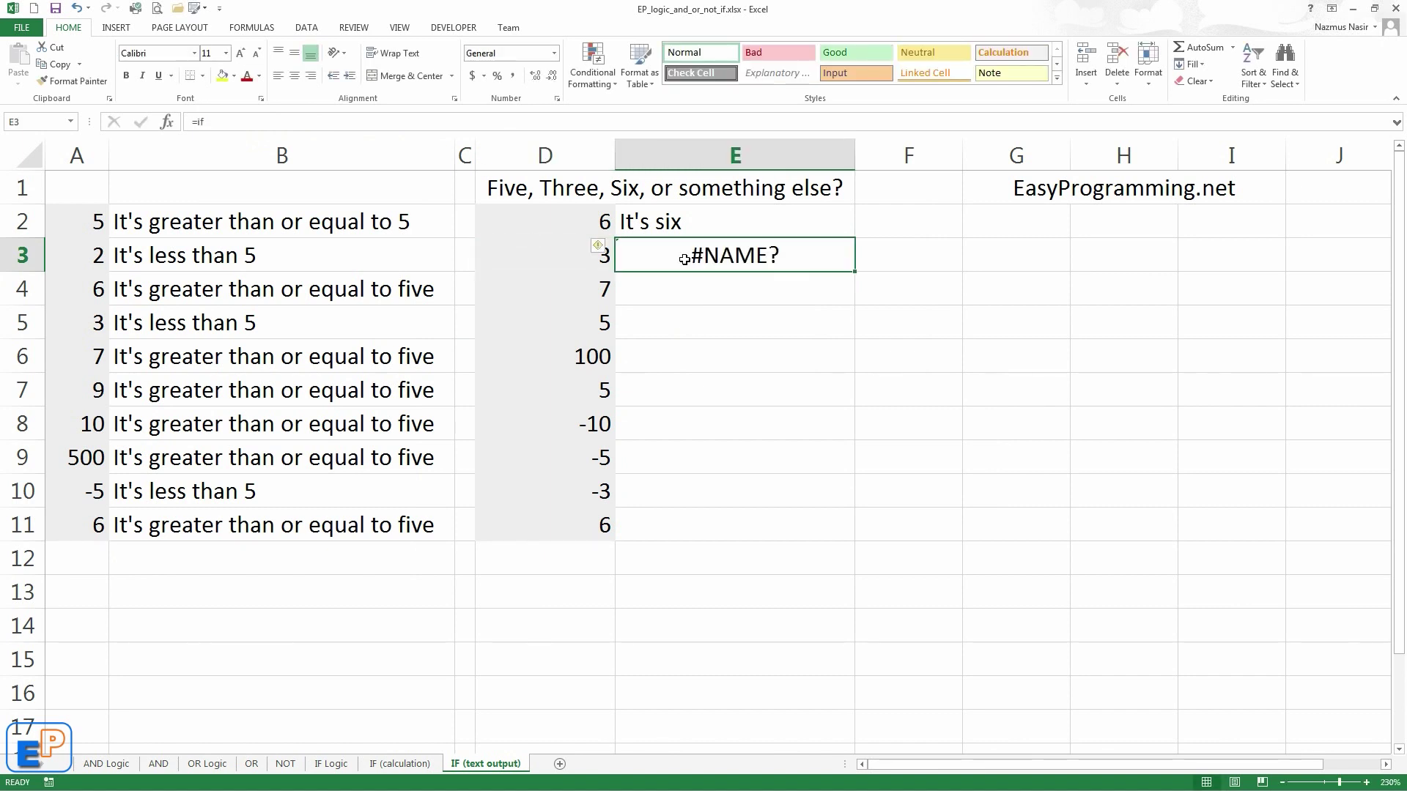
pyautogui.write('=if(')
pyautogui.press('Left')
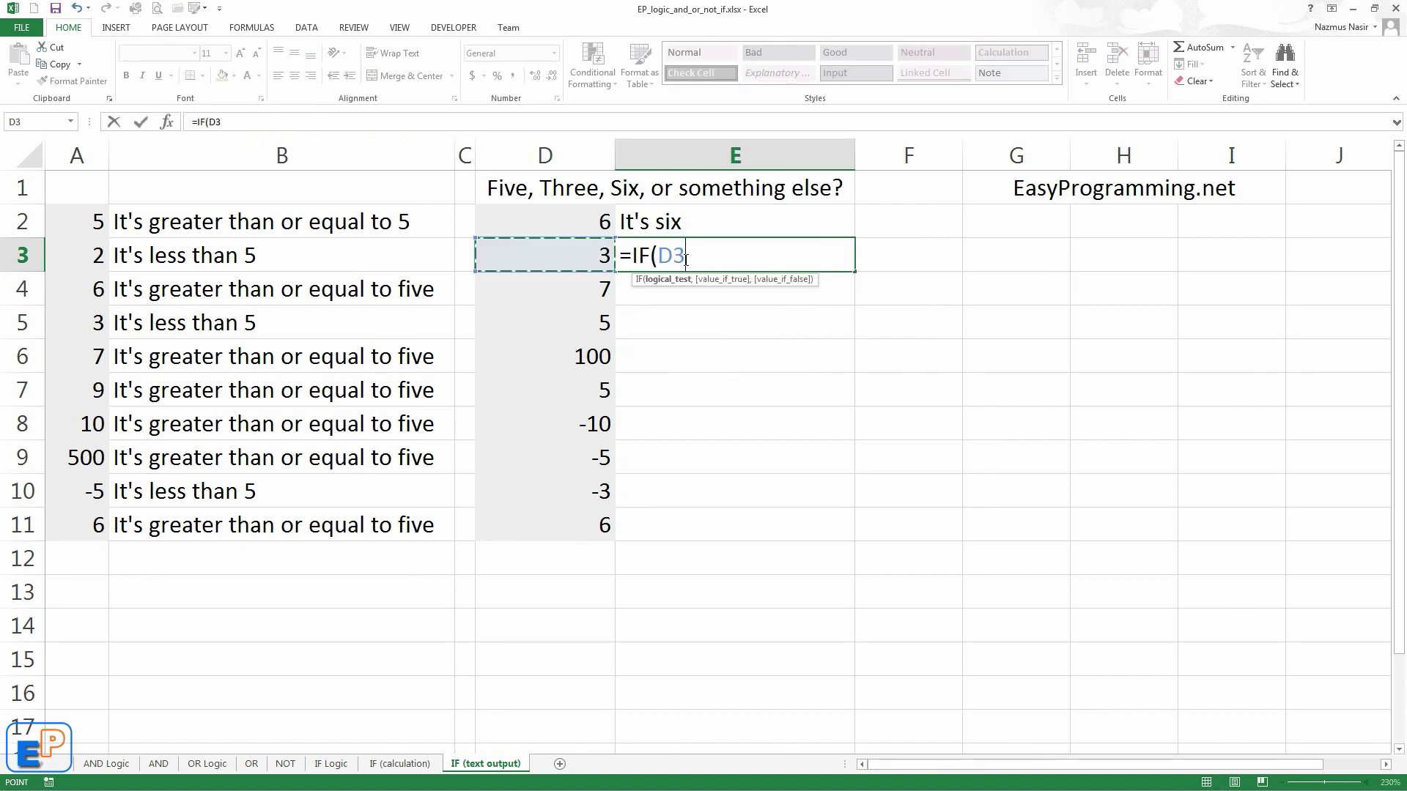
pyautogui.write('=5,"')
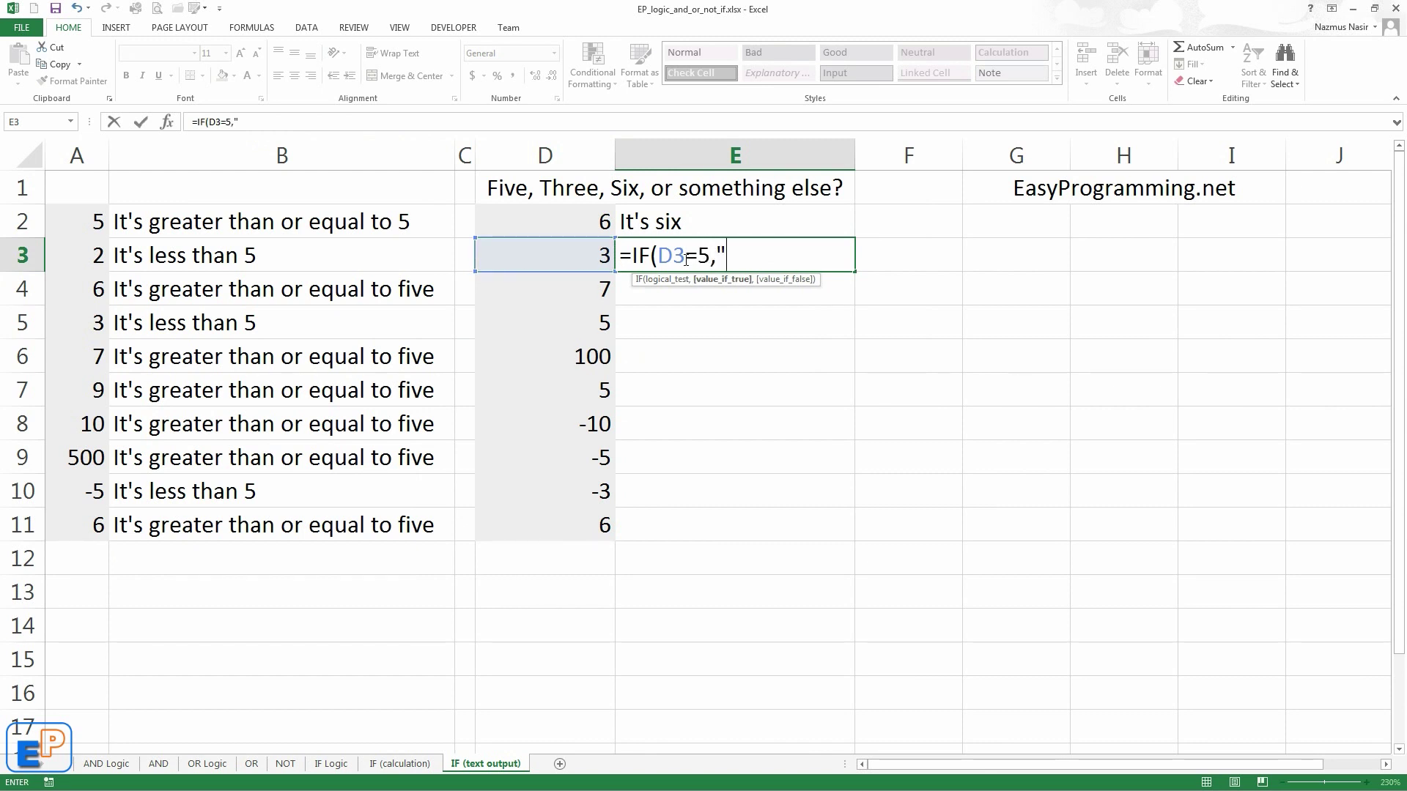
pyautogui.write('It\'s five",')
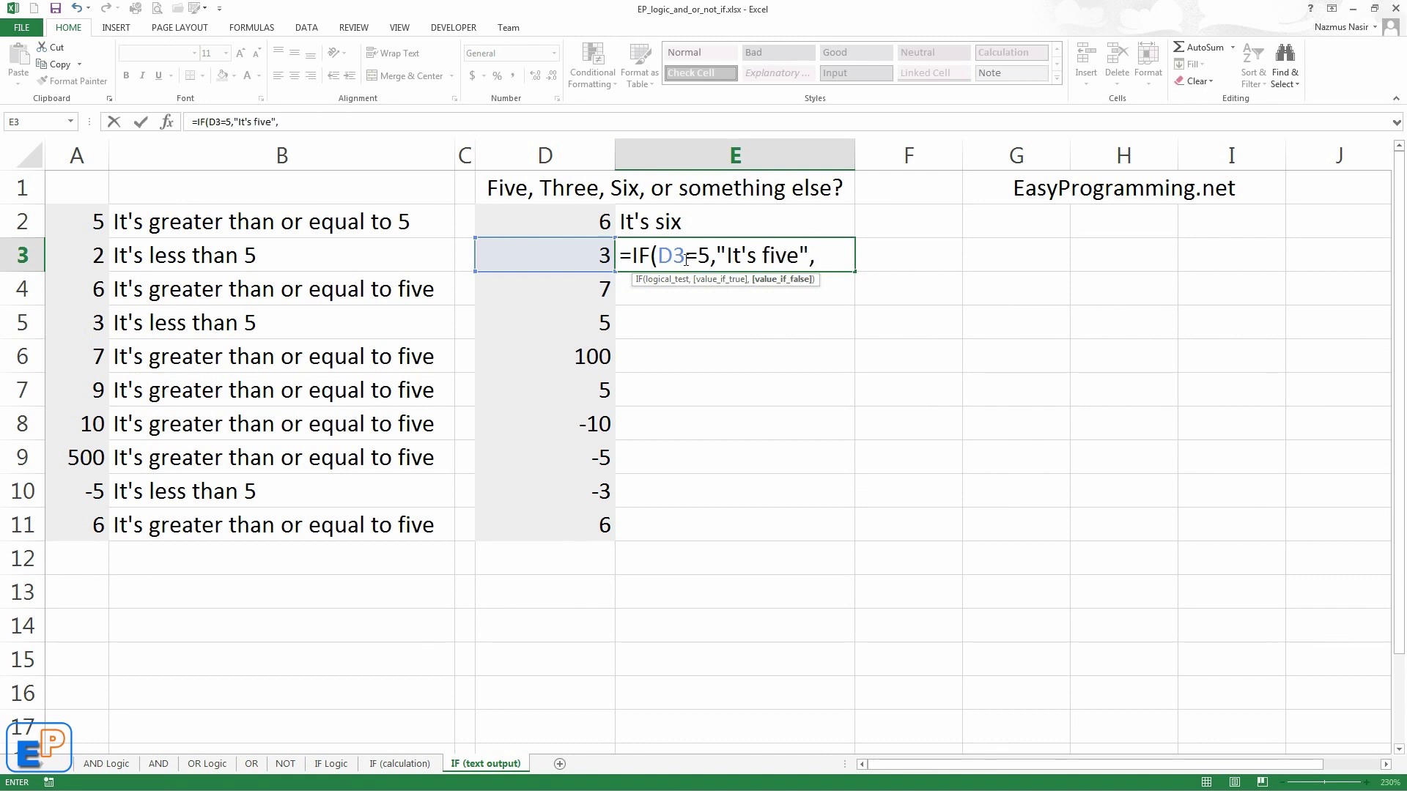
pyautogui.write('if')
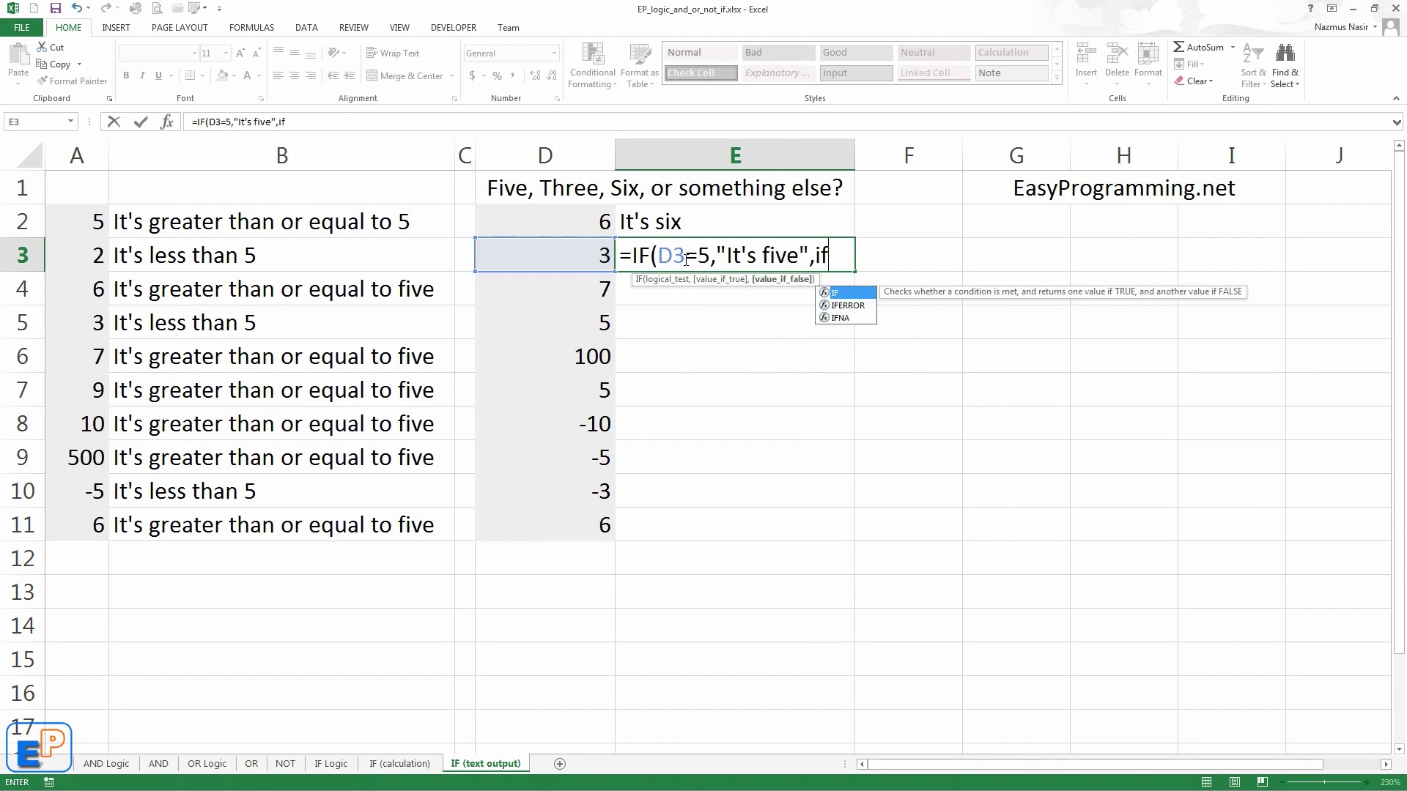
pyautogui.write('(')
# - Add the D3=3 "It's three" and D3=6 "It's six" tests with "It's something else" fallback
pyautogui.press('Left')
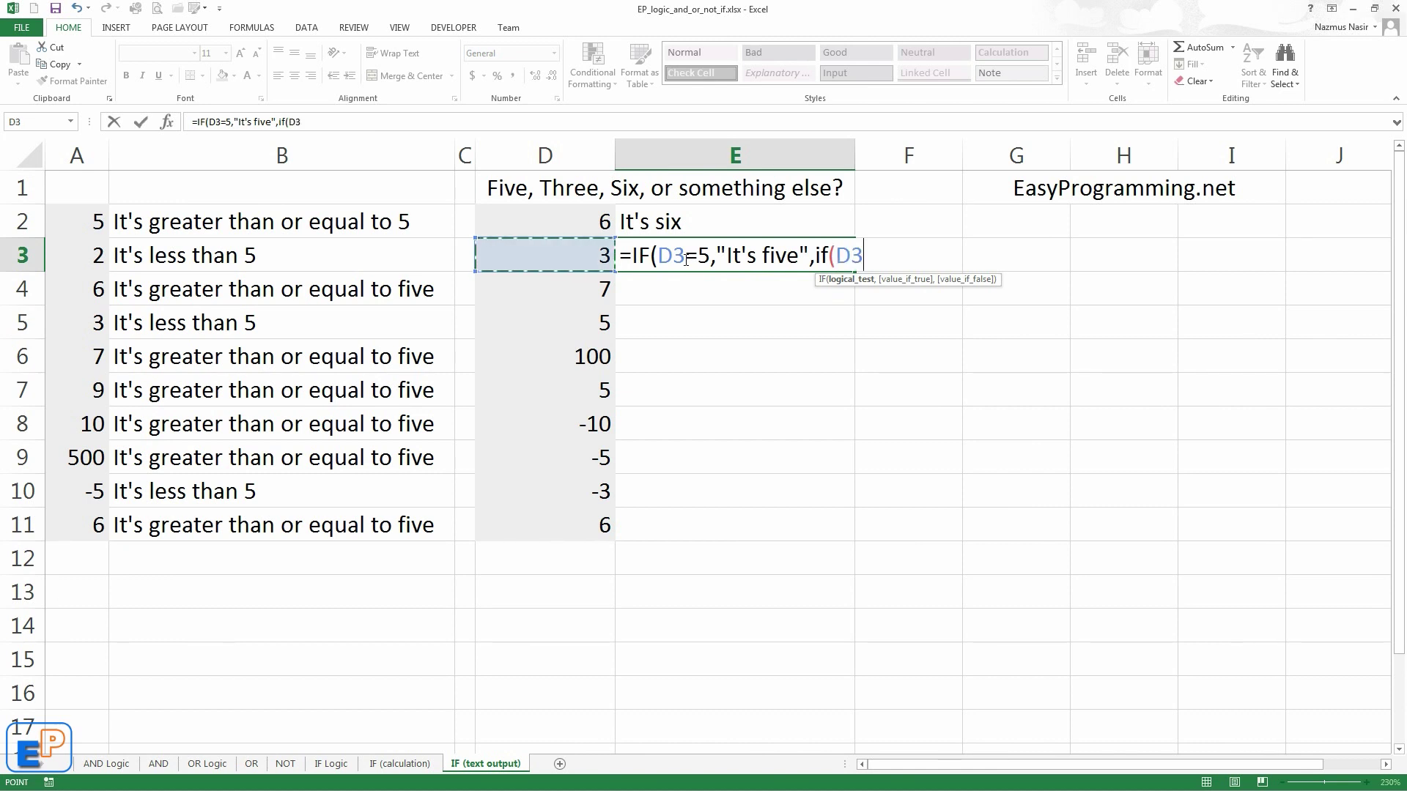
pyautogui.write('=3,"It\'s three",')
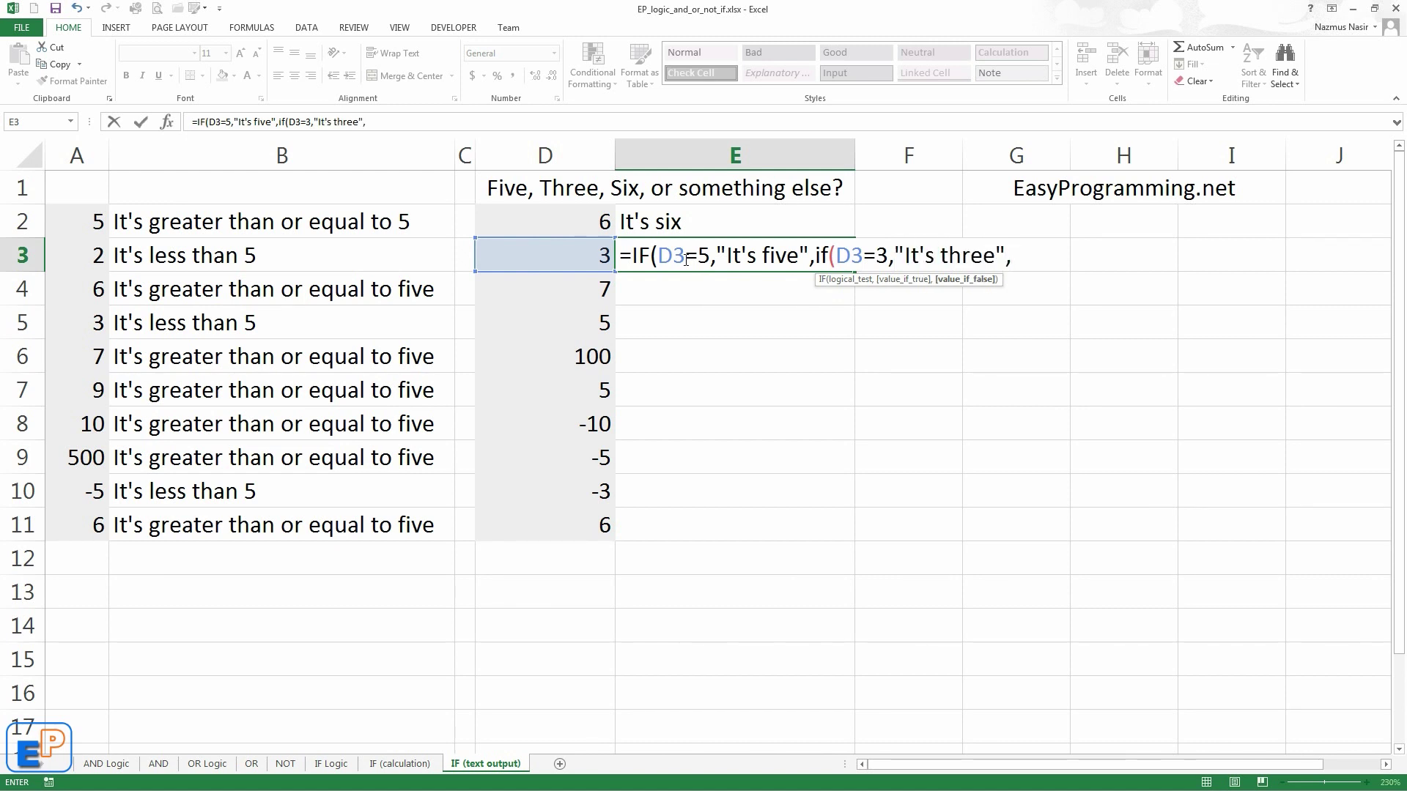
pyautogui.write('if')
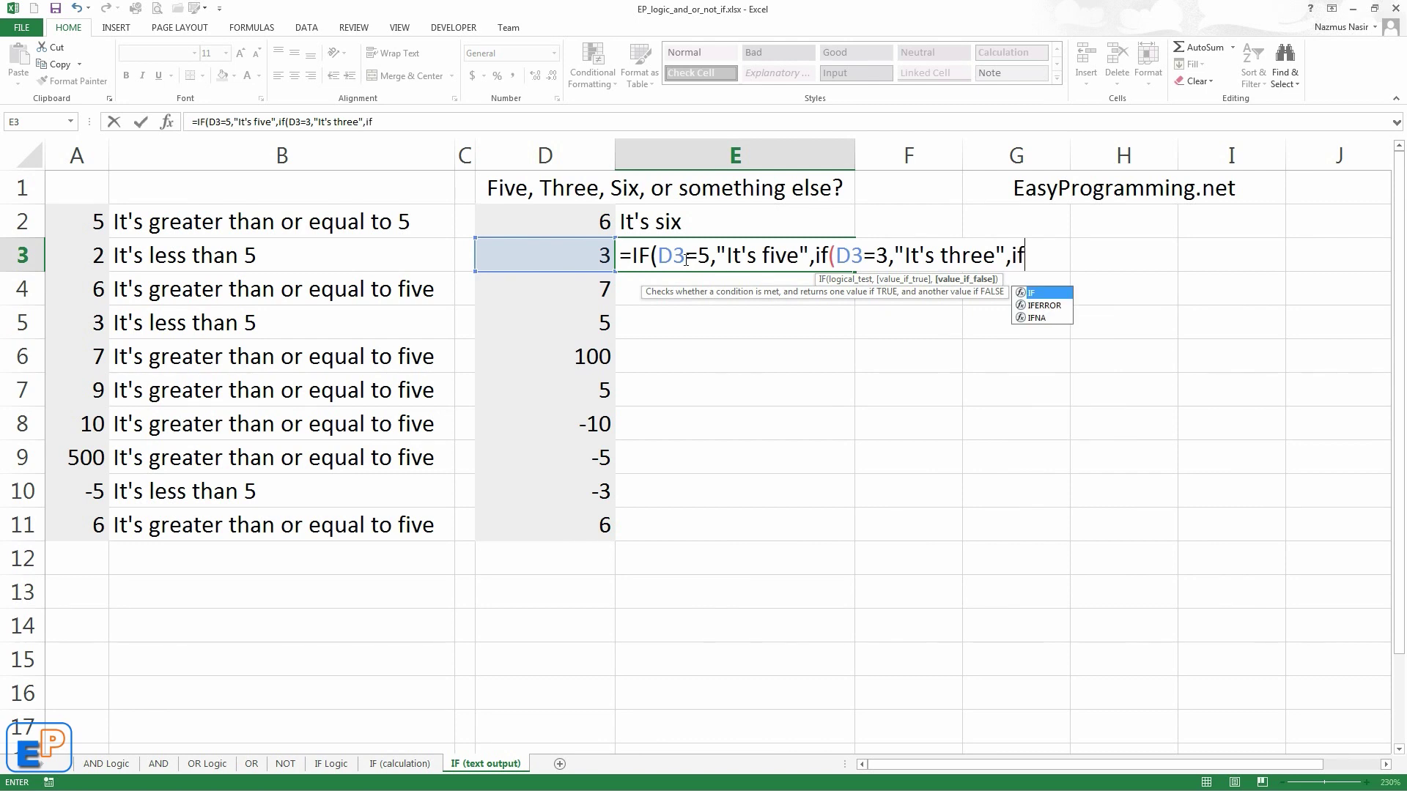
pyautogui.press('Tab')
pyautogui.press('Left')
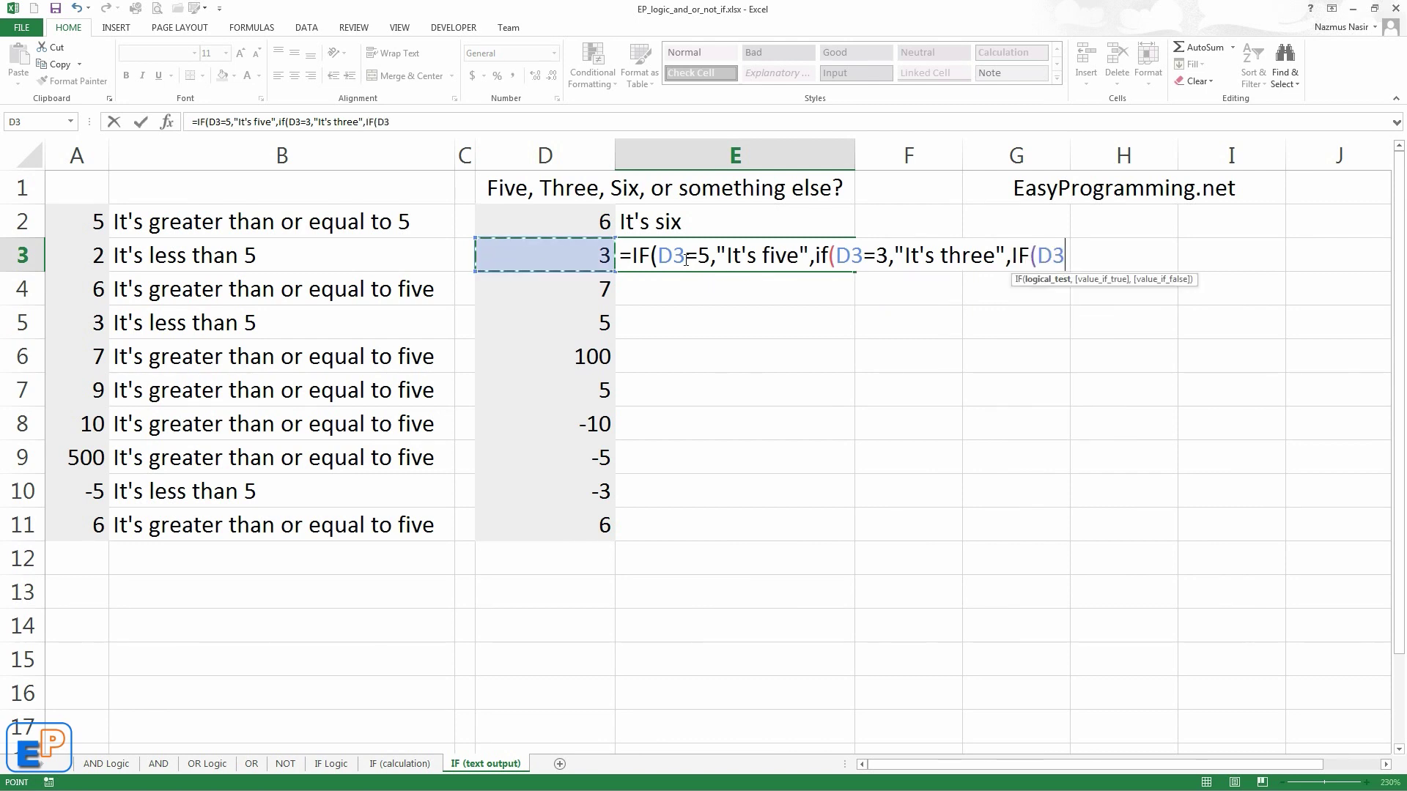
pyautogui.write(',')
pyautogui.press('BackSpace')
pyautogui.write('=6>')
pyautogui.press('BackSpace')
pyautogui.write(',')
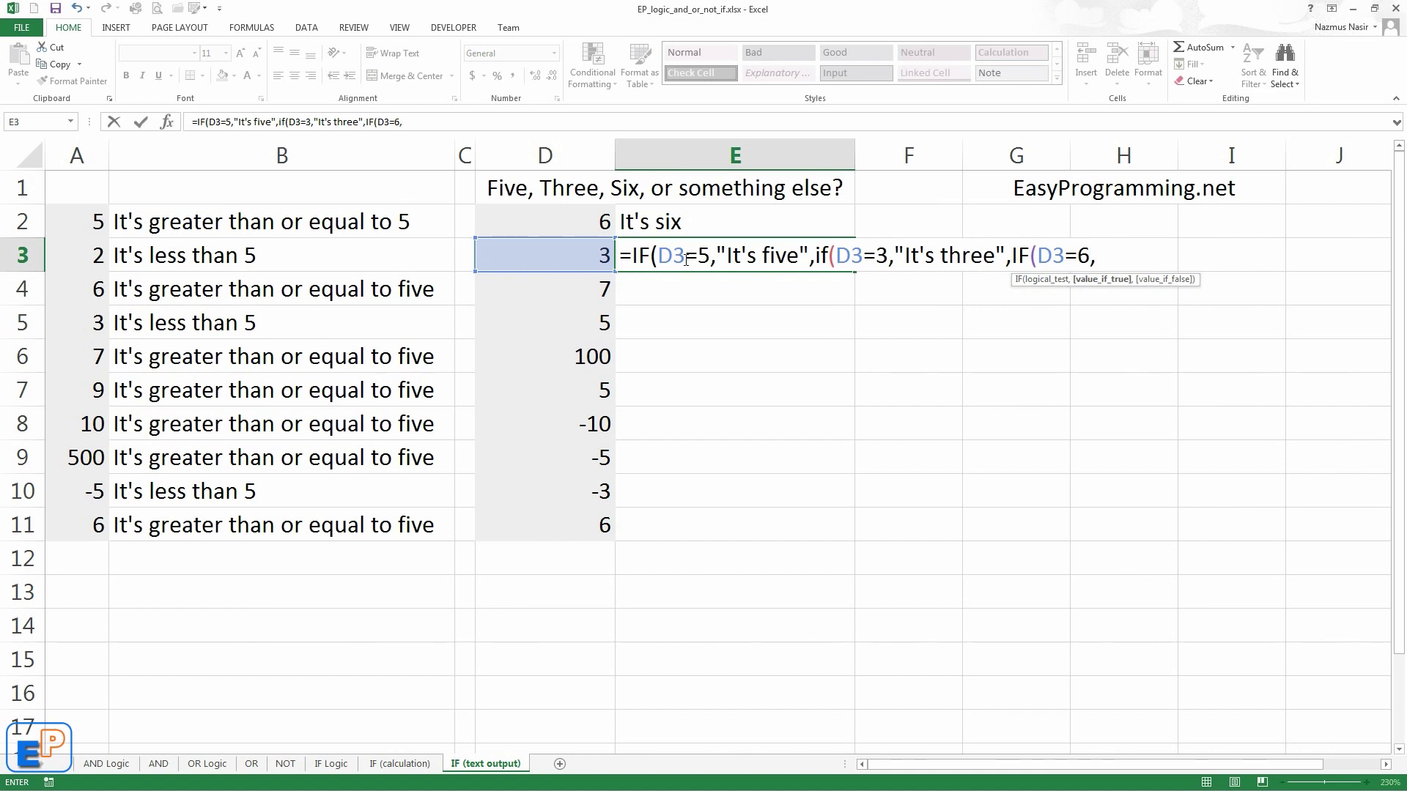
pyautogui.write('"It\'s six",')
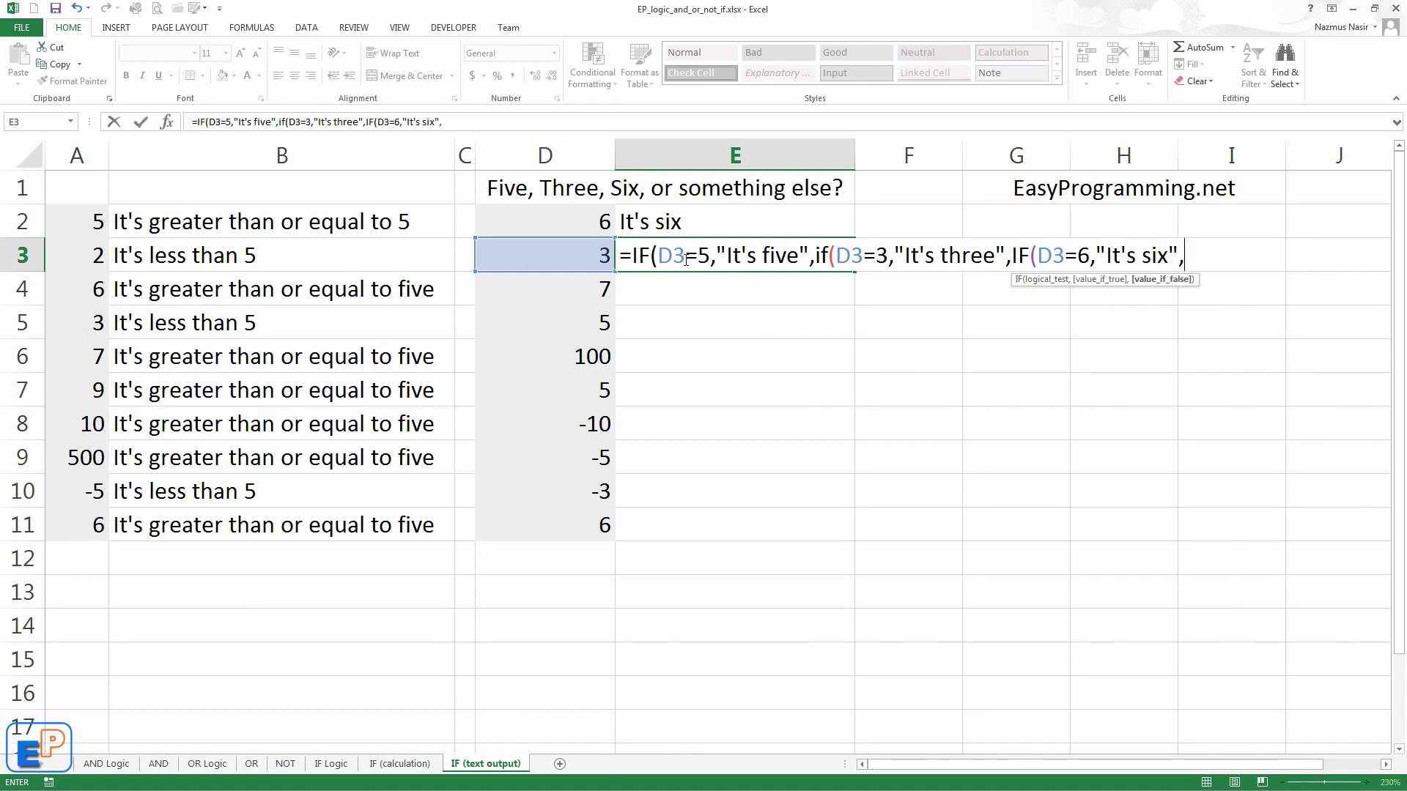
pyautogui.write('"It\'s something else"')
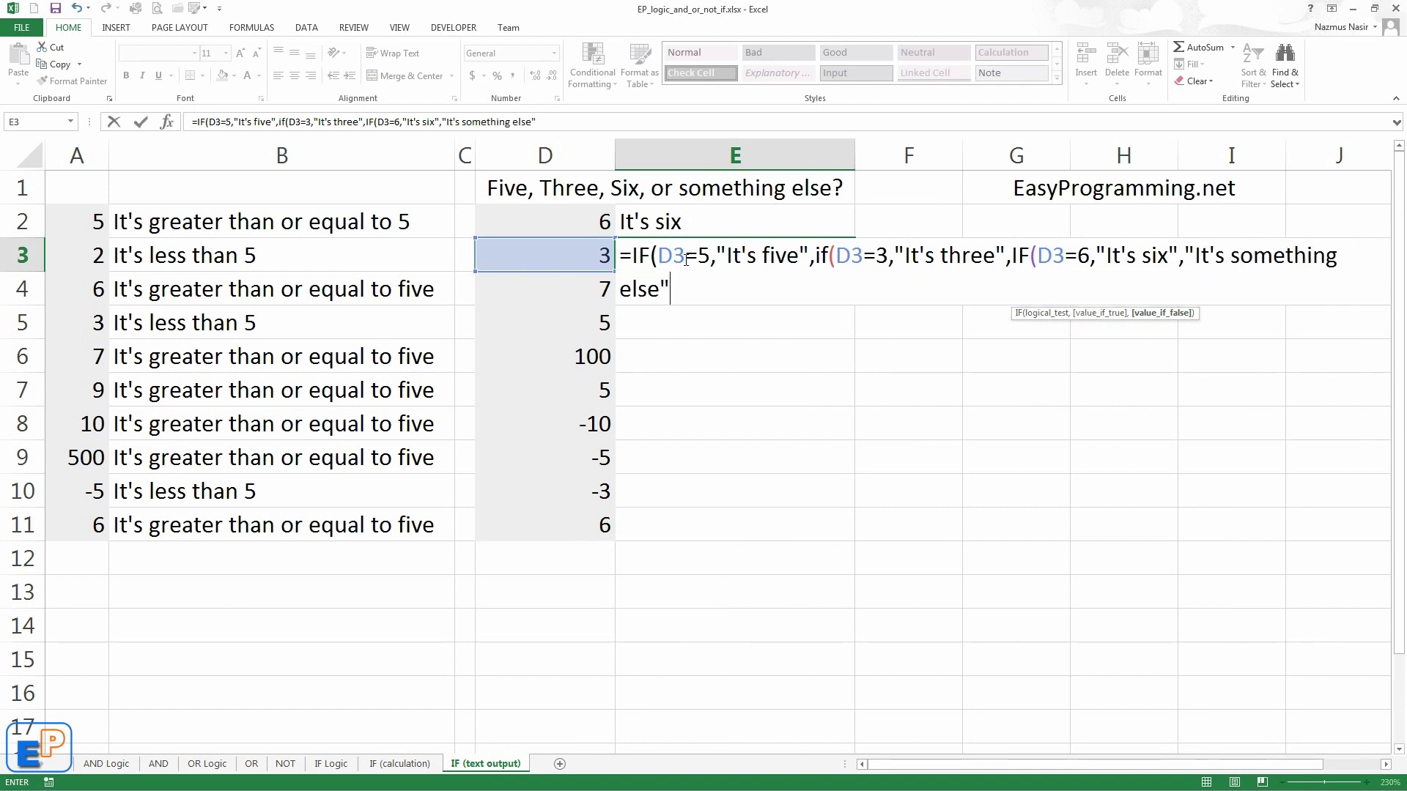
pyautogui.write('))')
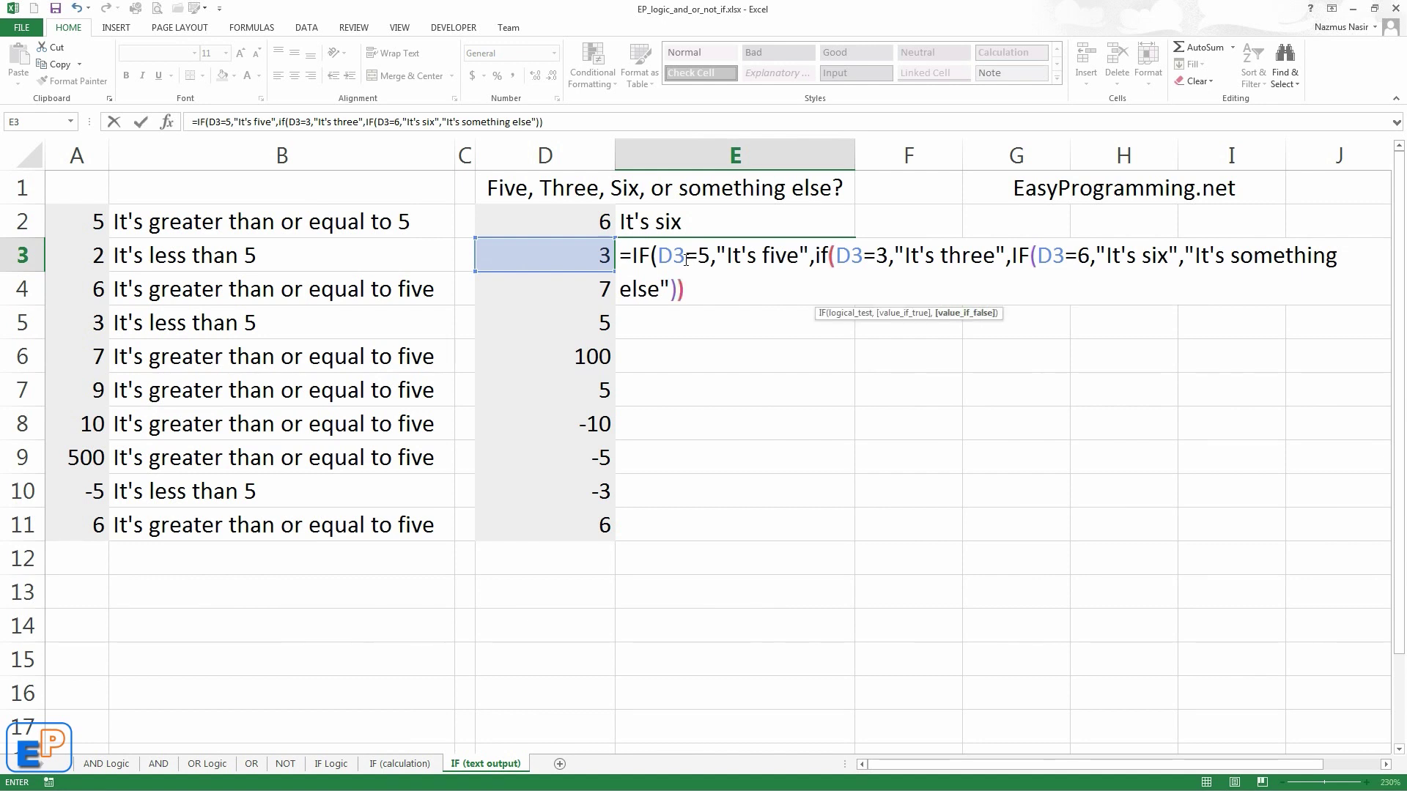
pyautogui.write(')')
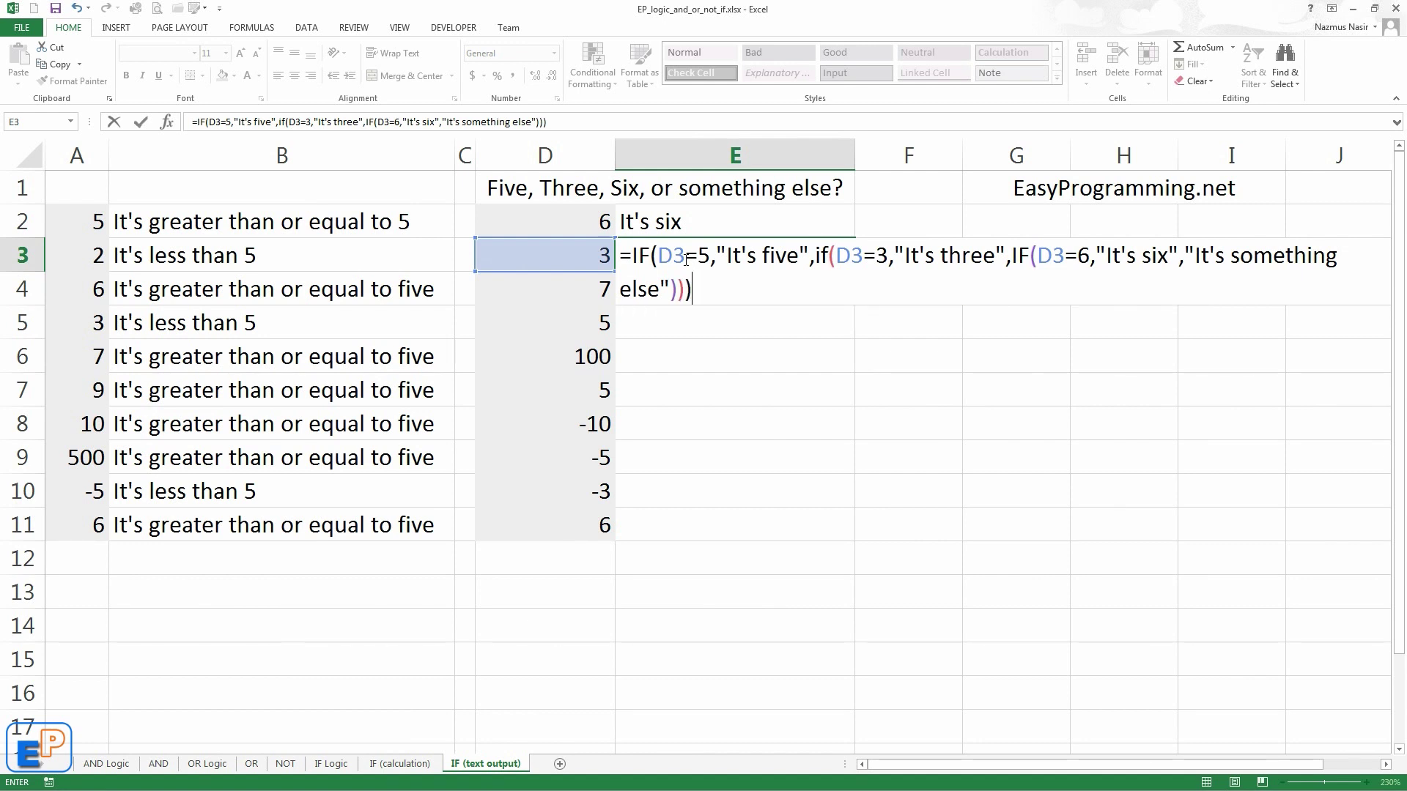
pyautogui.press('Return')
# - Fill the nested IF from E3 through E11, labelling values "It's five", "It's six" or "It's something else"
pyautogui.click(684, 257)
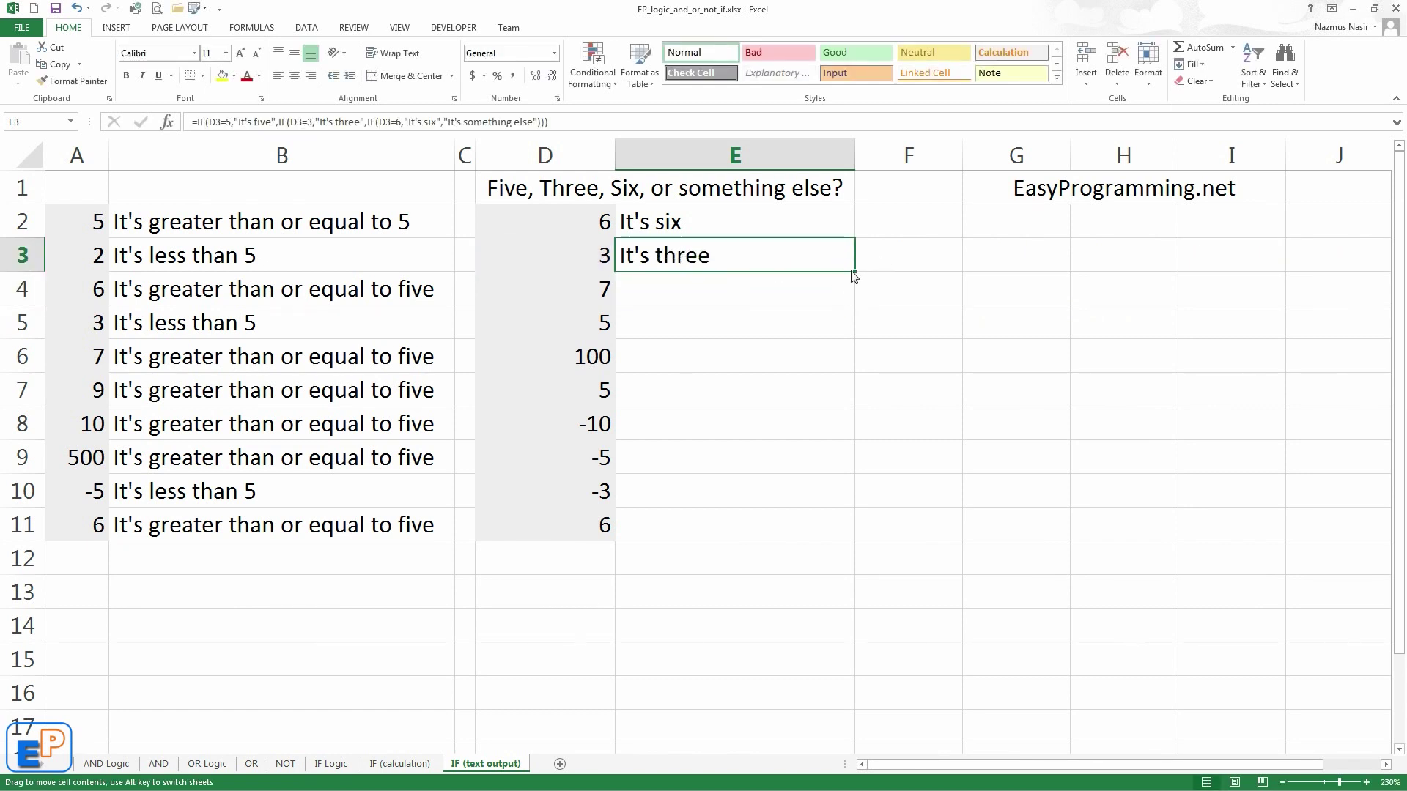
pyautogui.moveTo(854, 272); pyautogui.dragTo(857, 411)
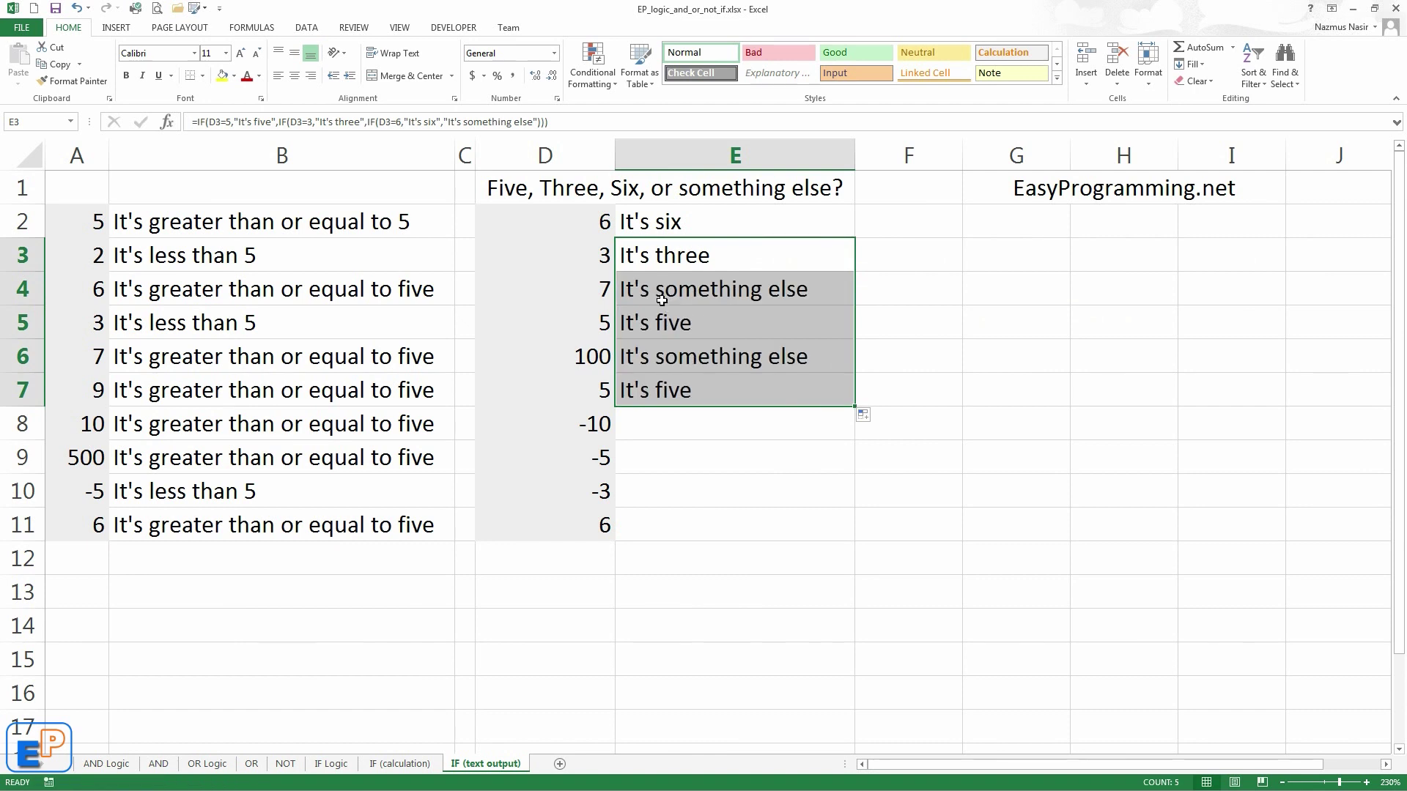
pyautogui.click(696, 289)
pyautogui.click(674, 355)
pyautogui.click(647, 400)
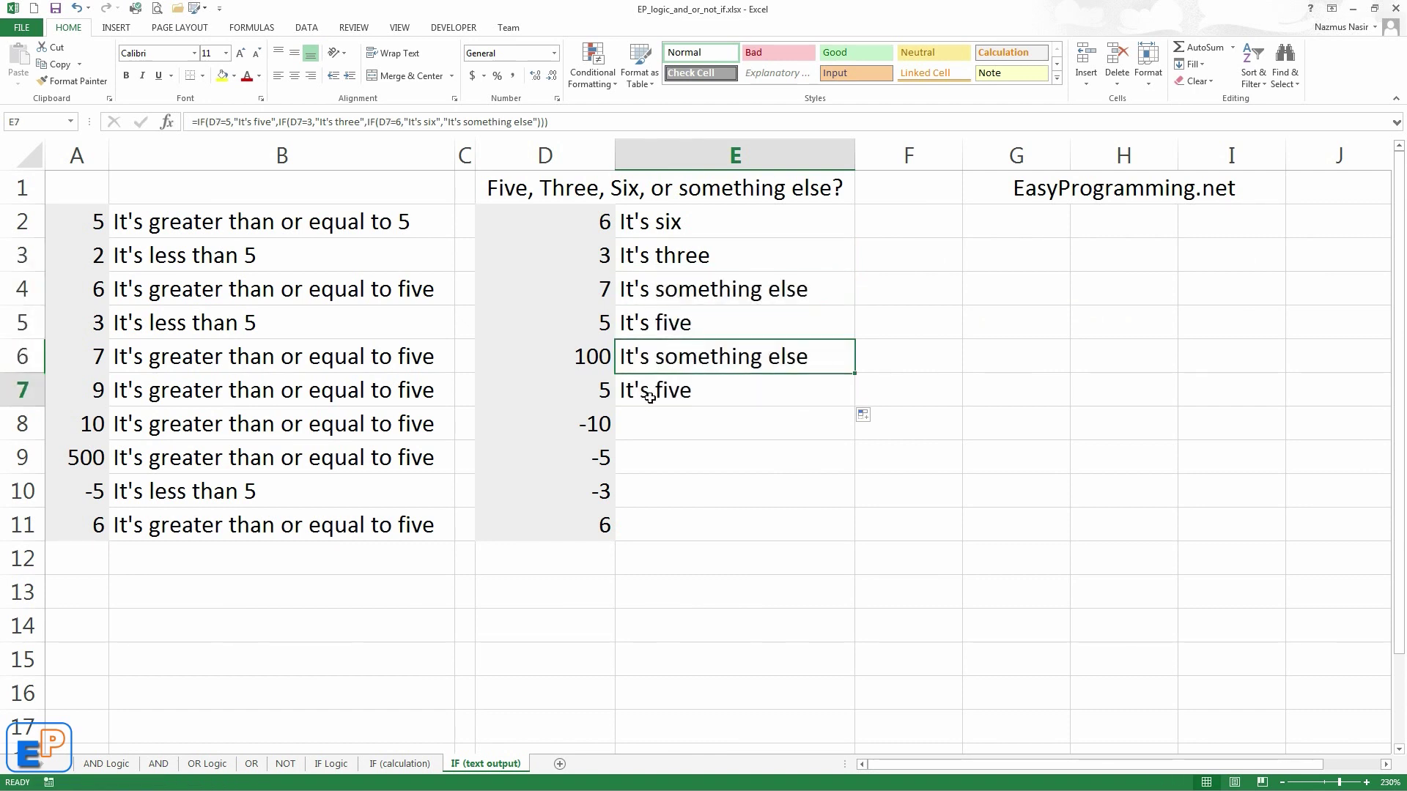
pyautogui.moveTo(855, 407); pyautogui.dragTo(850, 543)
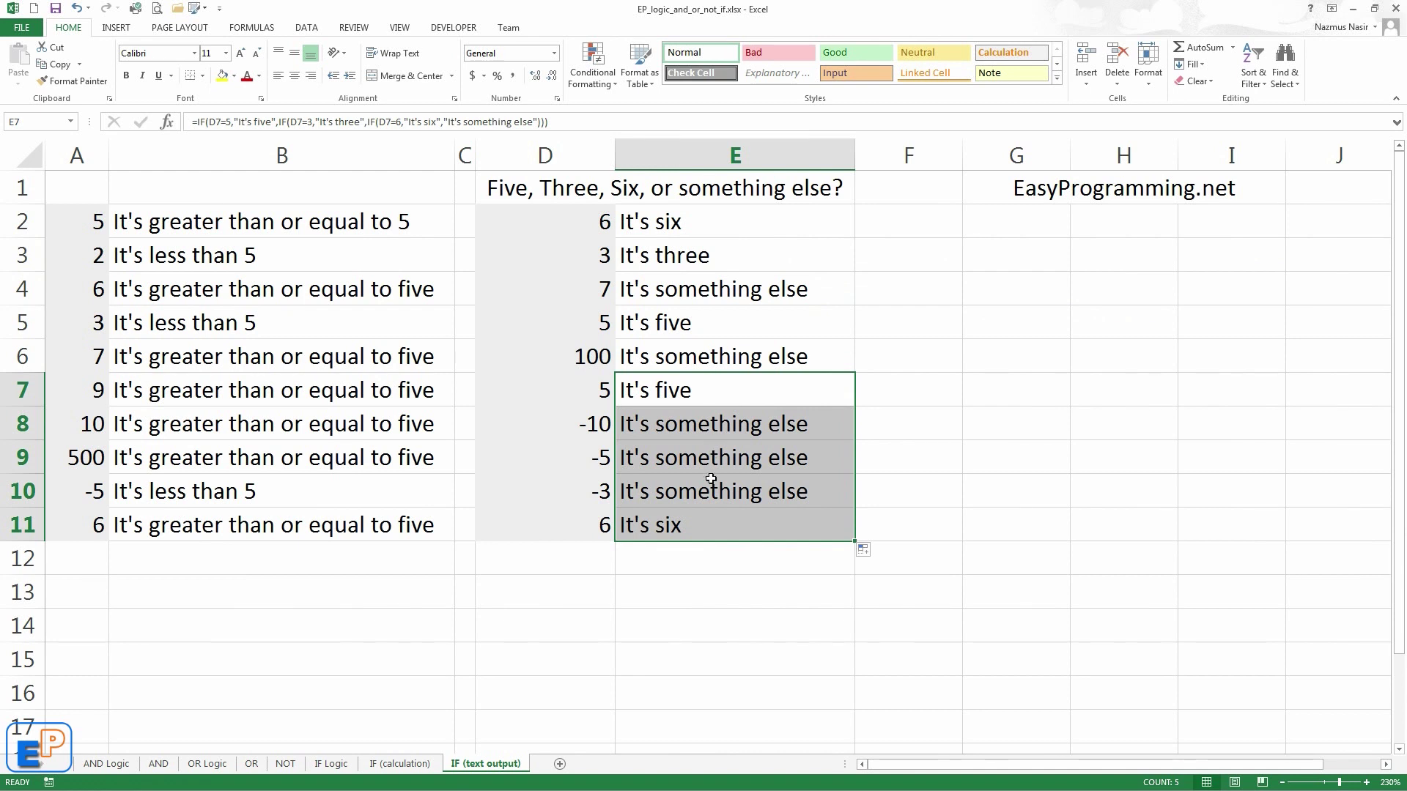
pyautogui.click(689, 532)
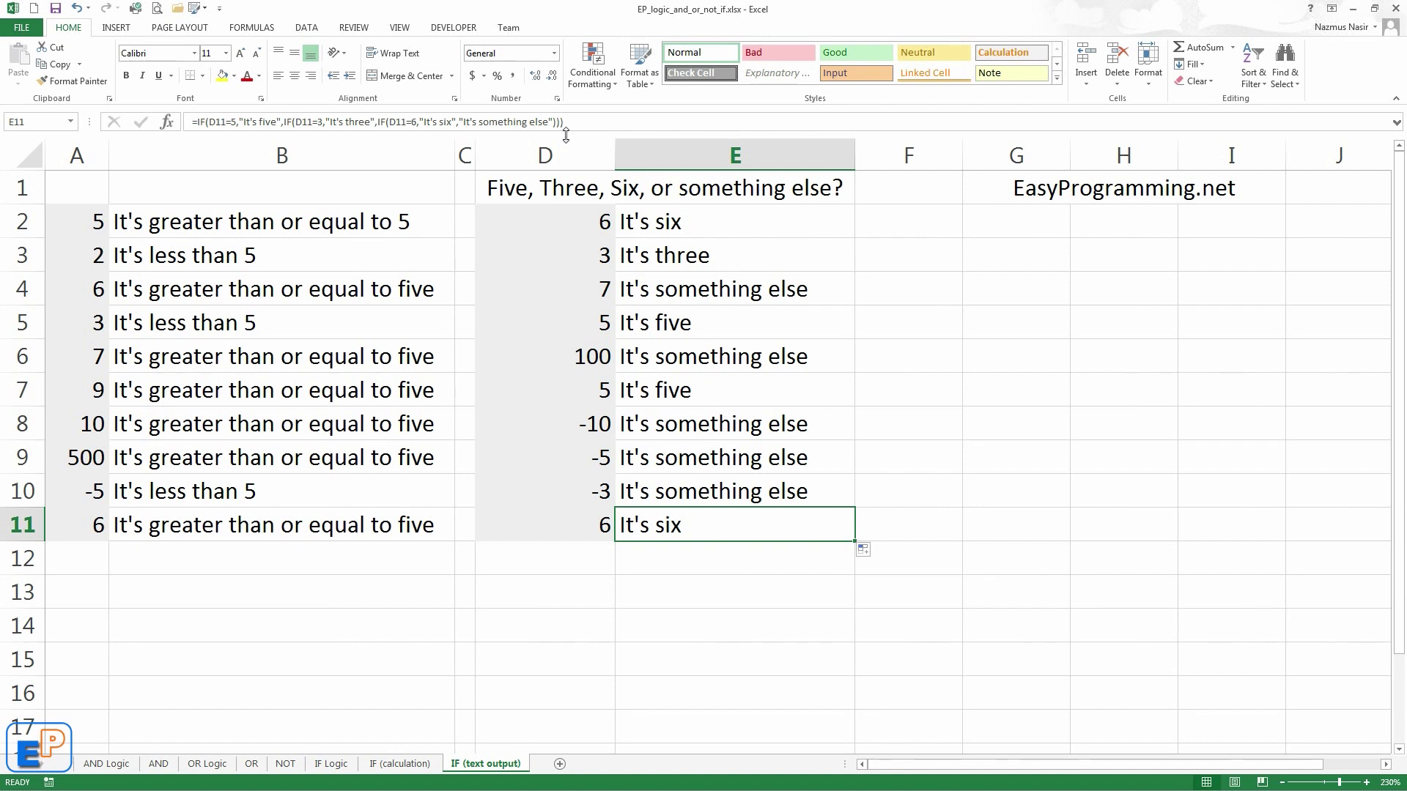
pyautogui.click(705, 239)
pyautogui.click(783, 260)
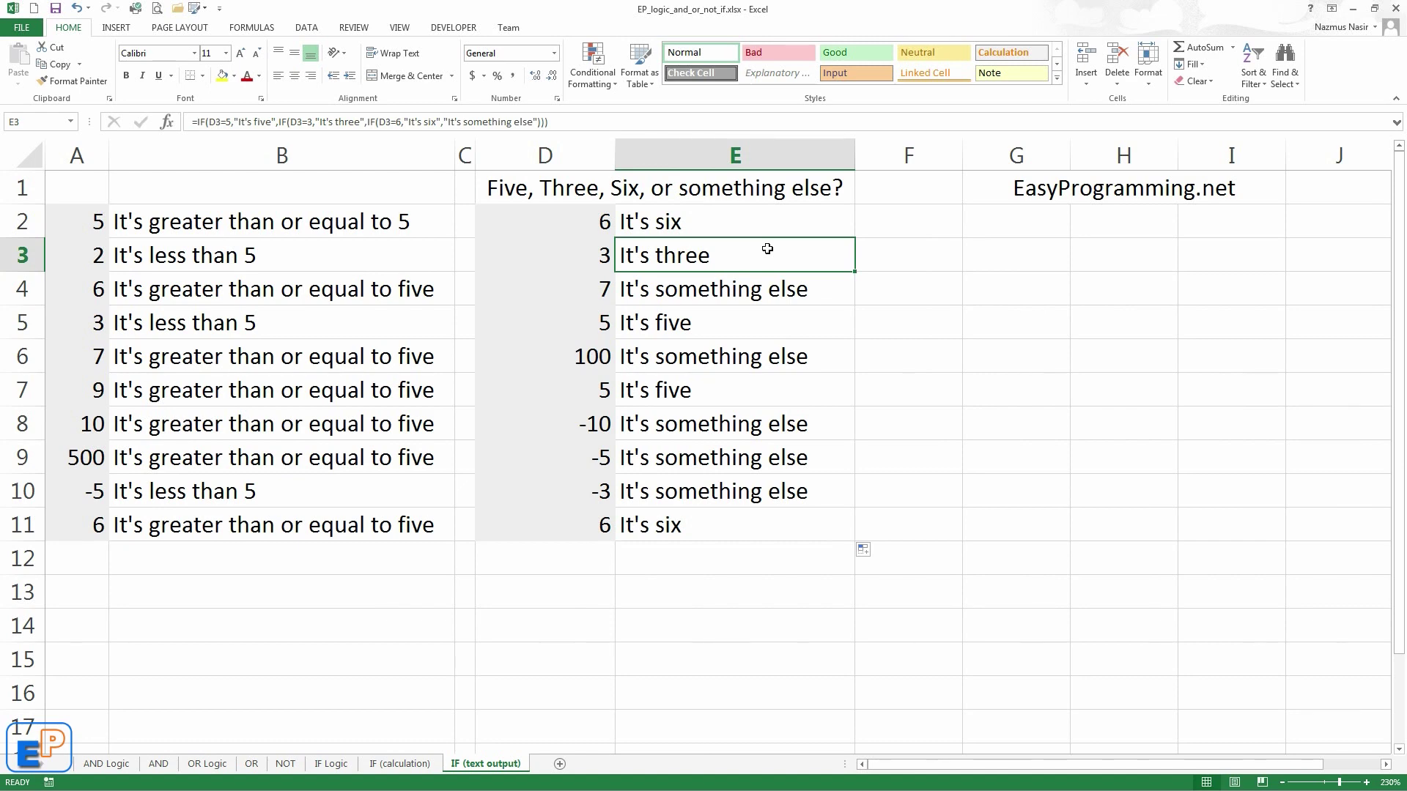
pyautogui.click(332, 764)
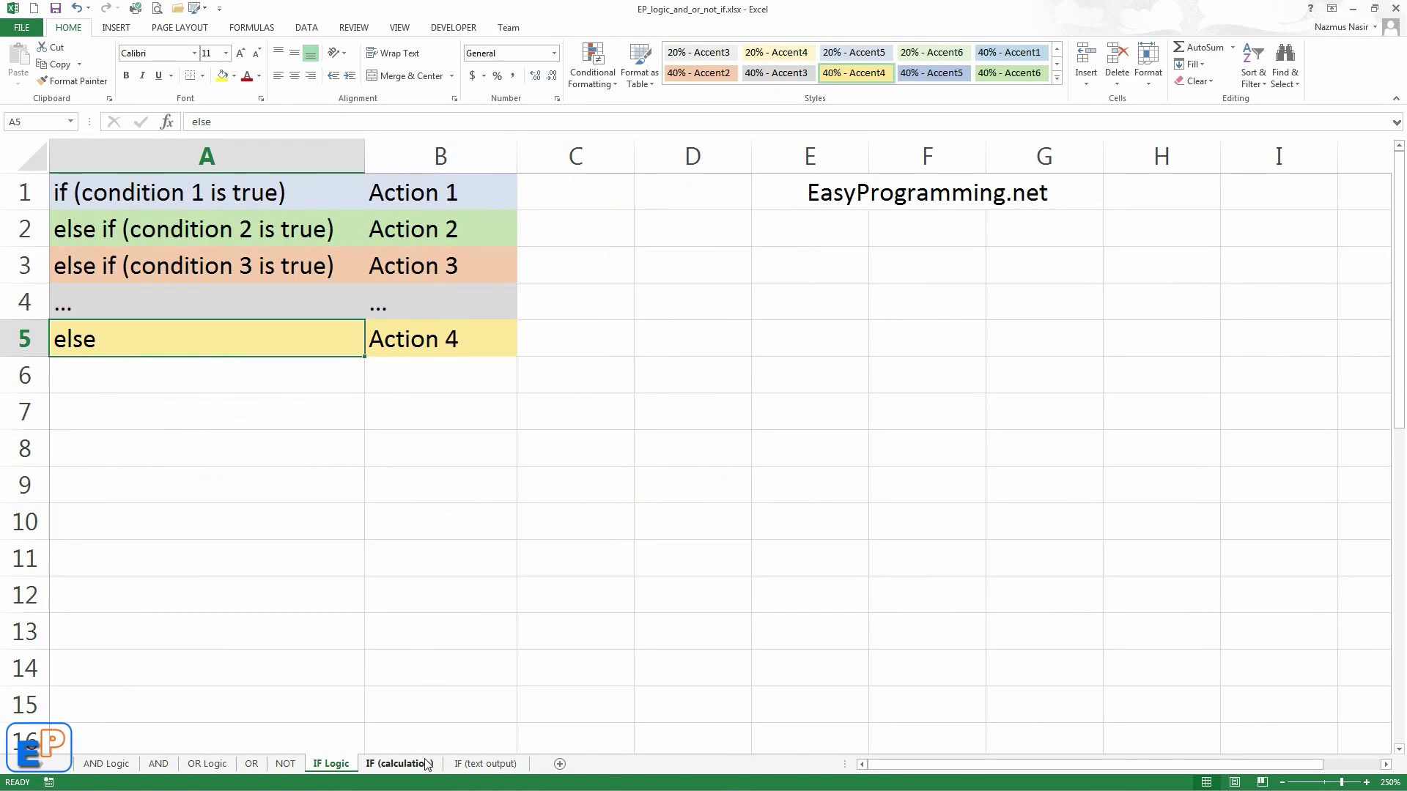
pyautogui.click(400, 764)
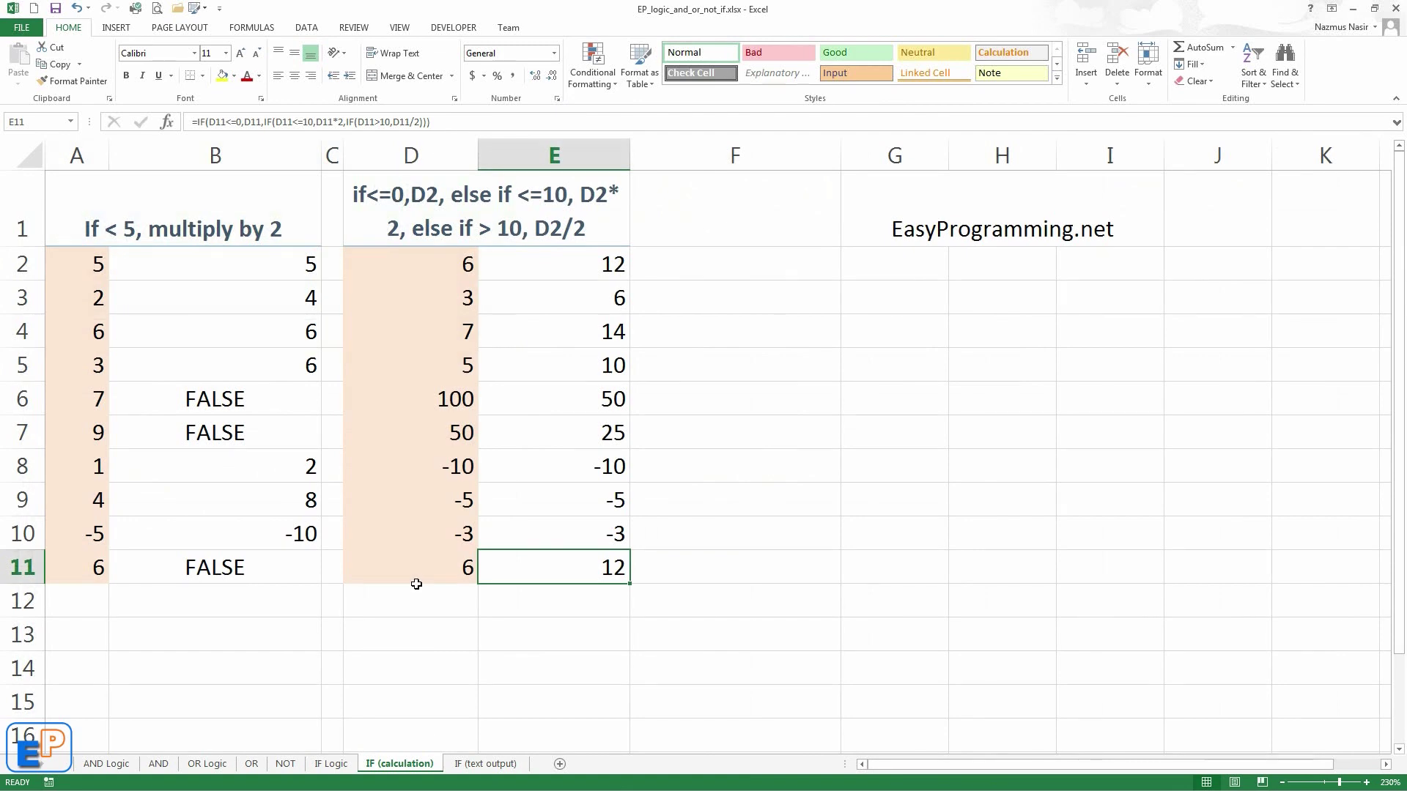
pyautogui.click(486, 764)
pyautogui.click(331, 765)
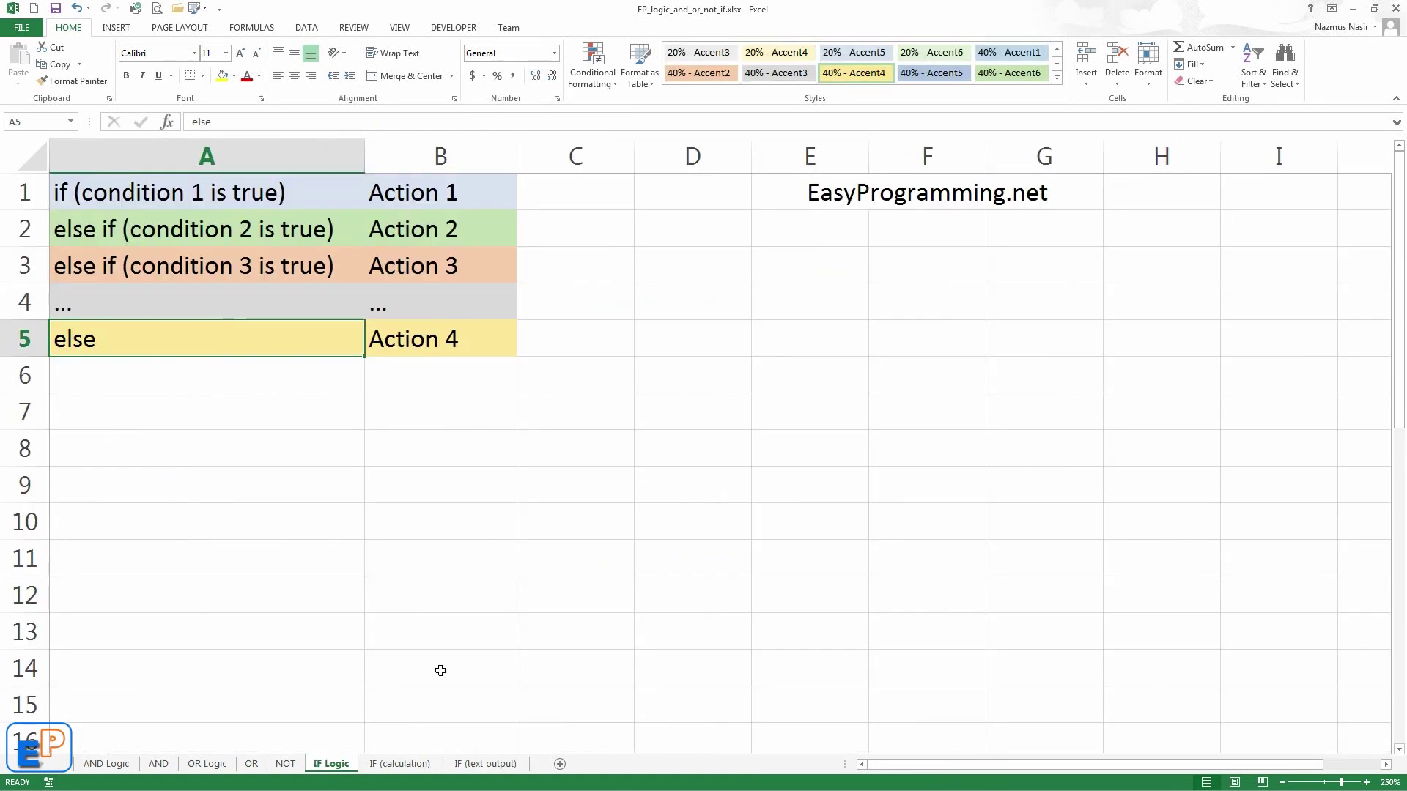
pyautogui.click(403, 764)
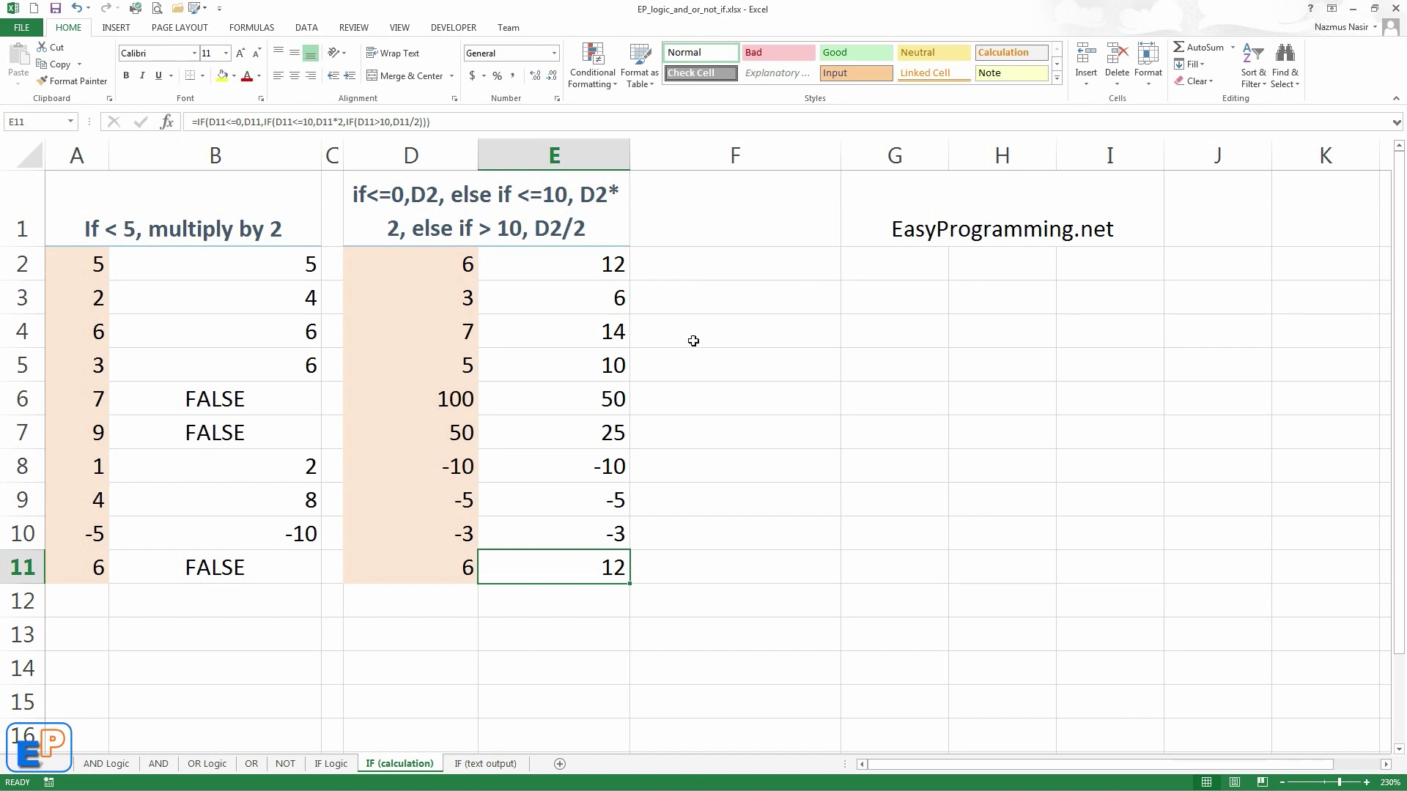
pyautogui.click(907, 218)
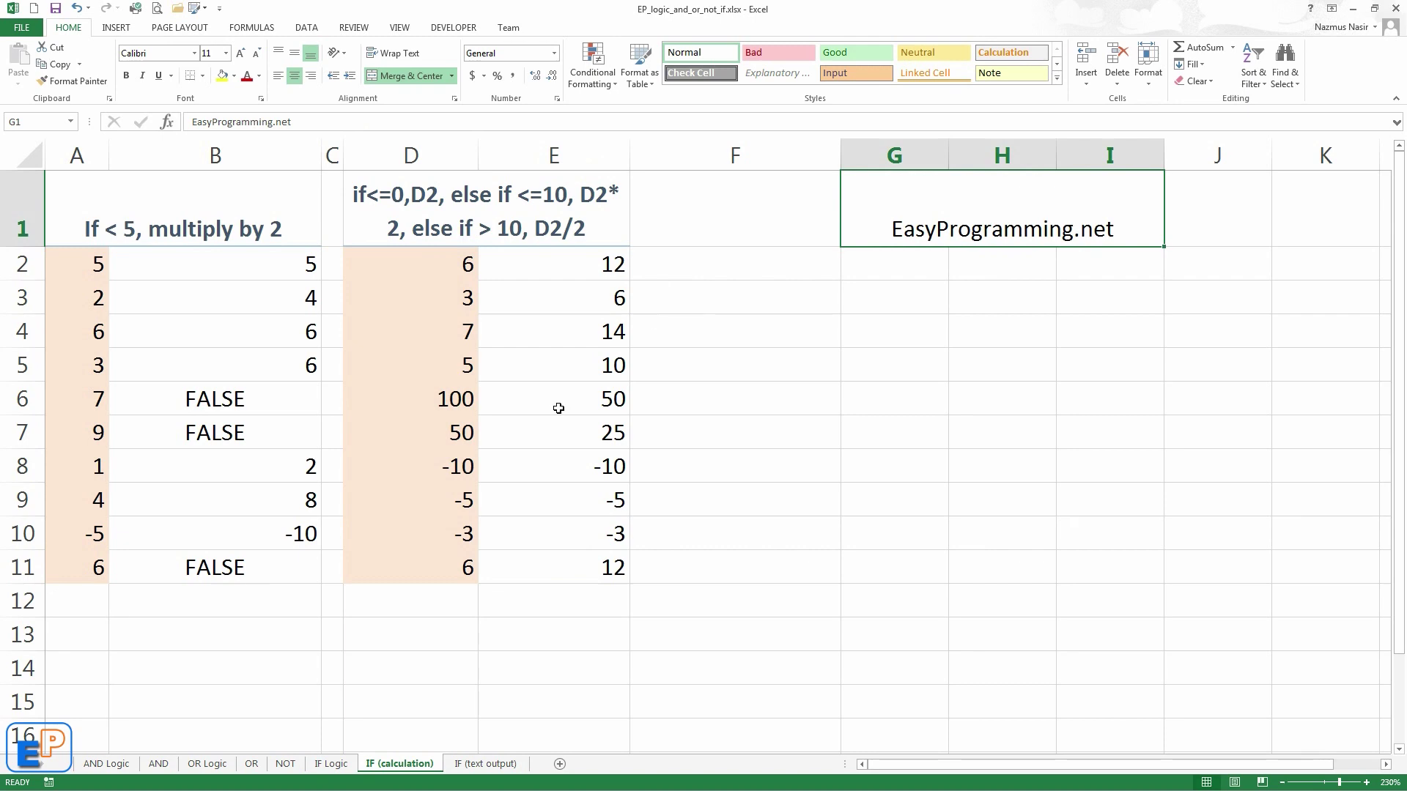
pyautogui.click(490, 764)
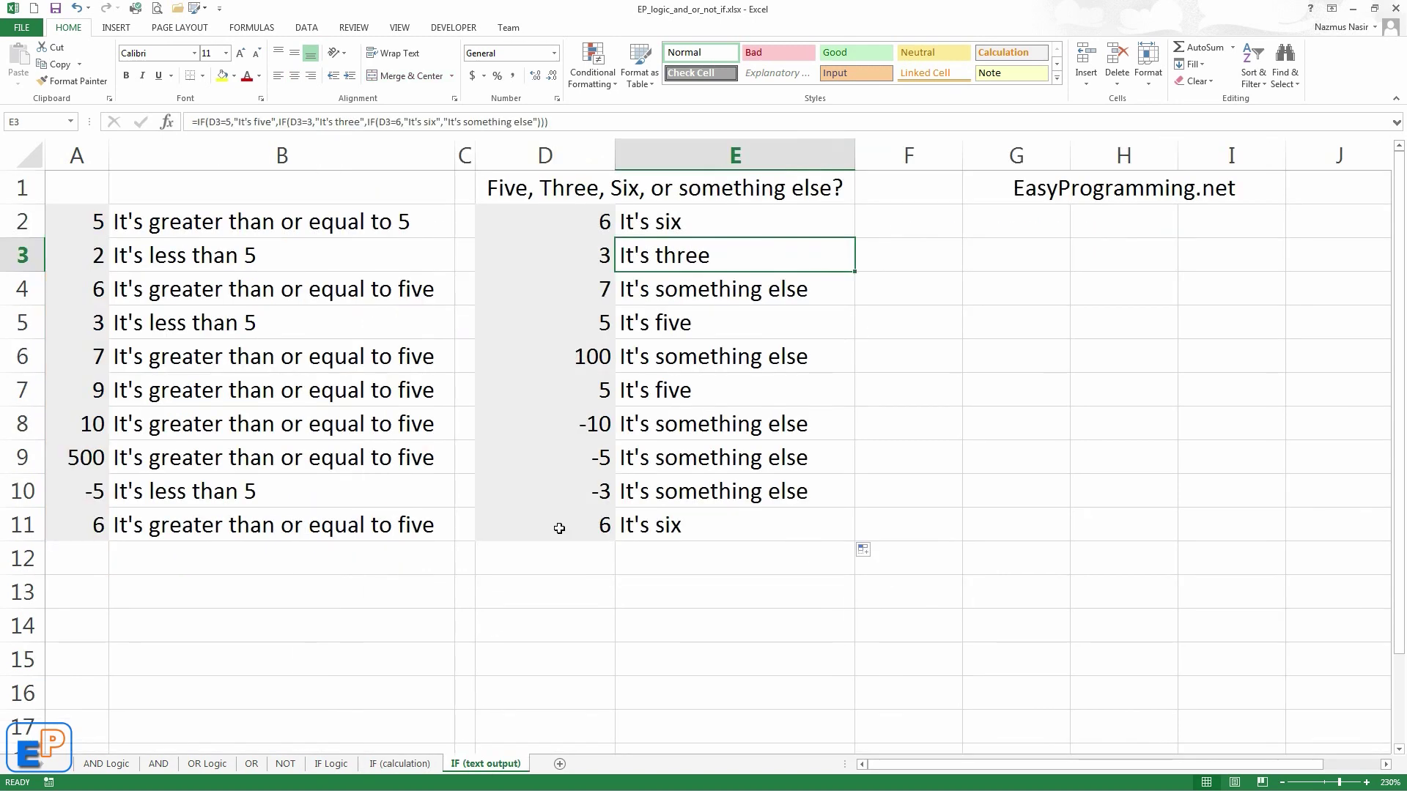